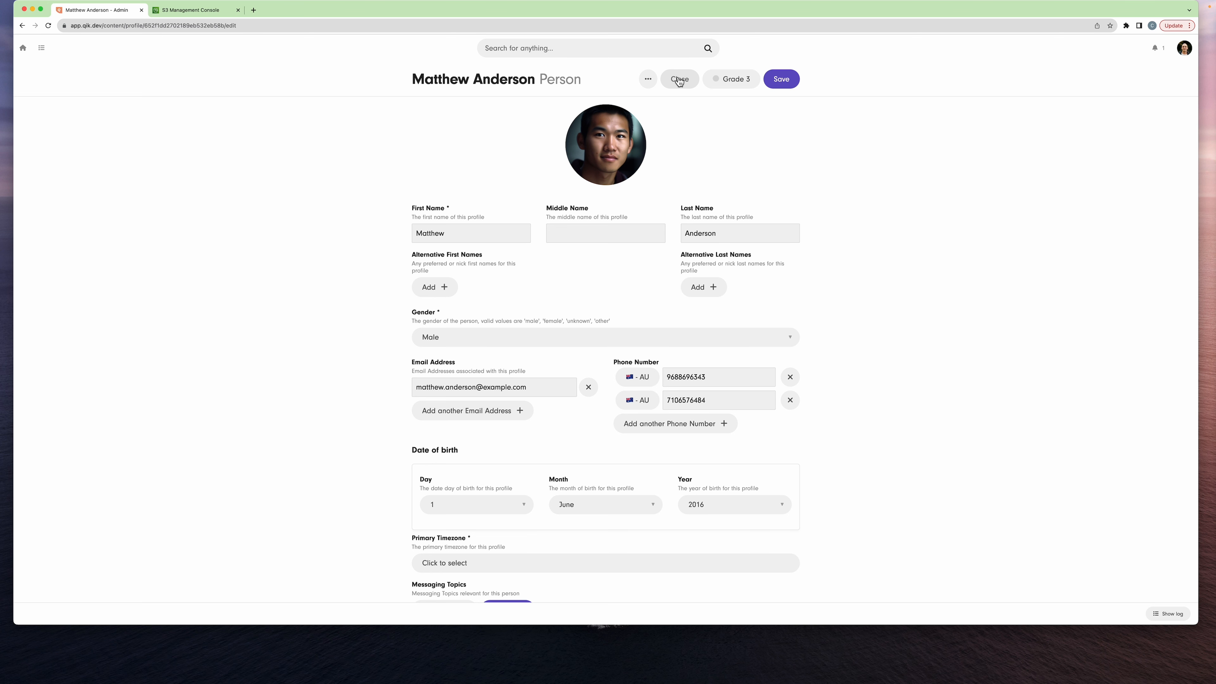
Close the open person profile and go to the System tools page of the dashboard.
click(677, 80)
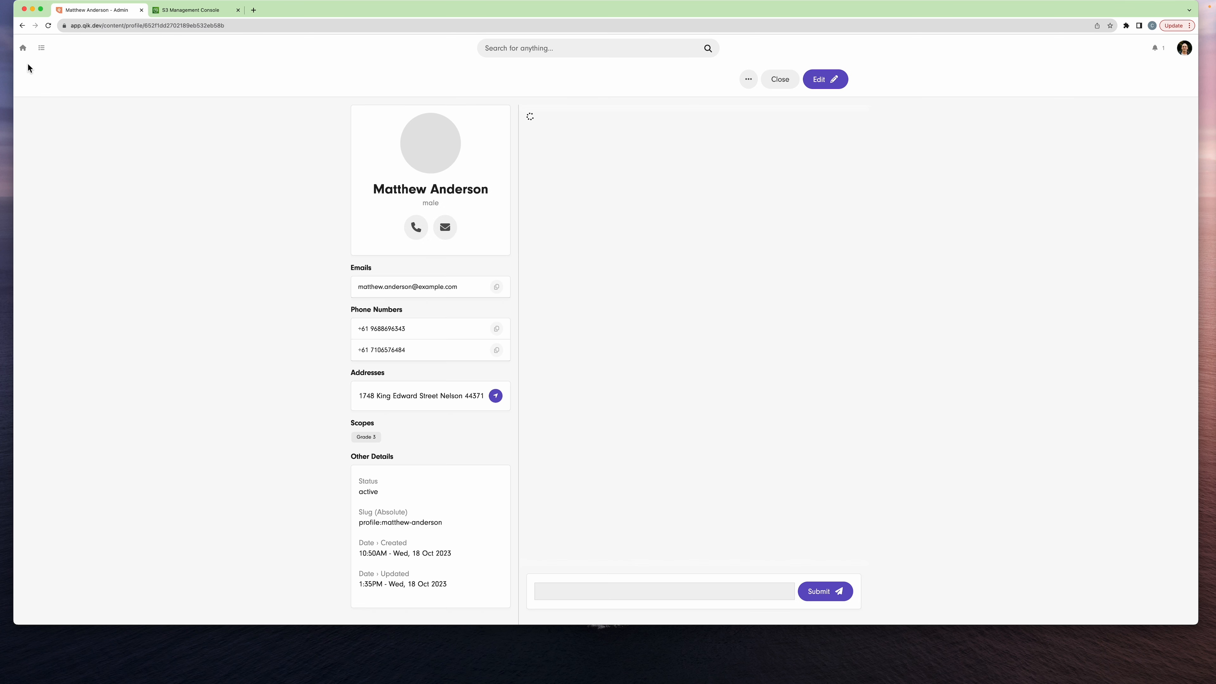
click(25, 54)
click(397, 351)
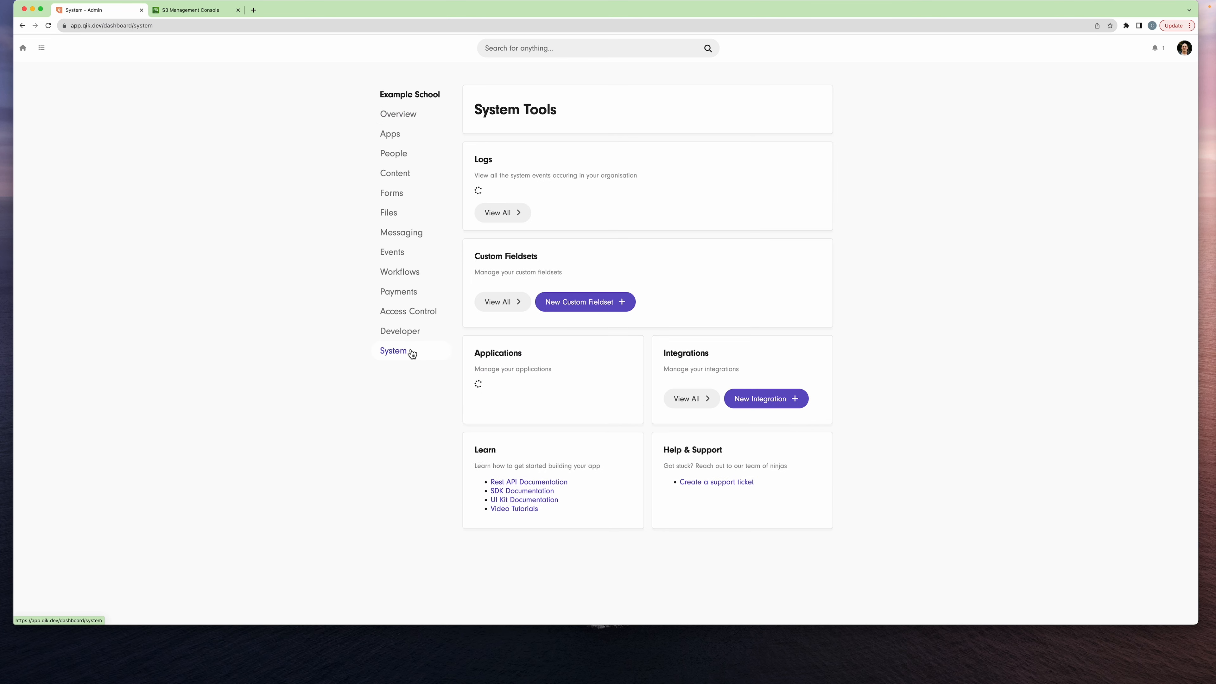
Start a new custom fieldset for the Person source type with the title Education.
click(614, 311)
click(514, 172)
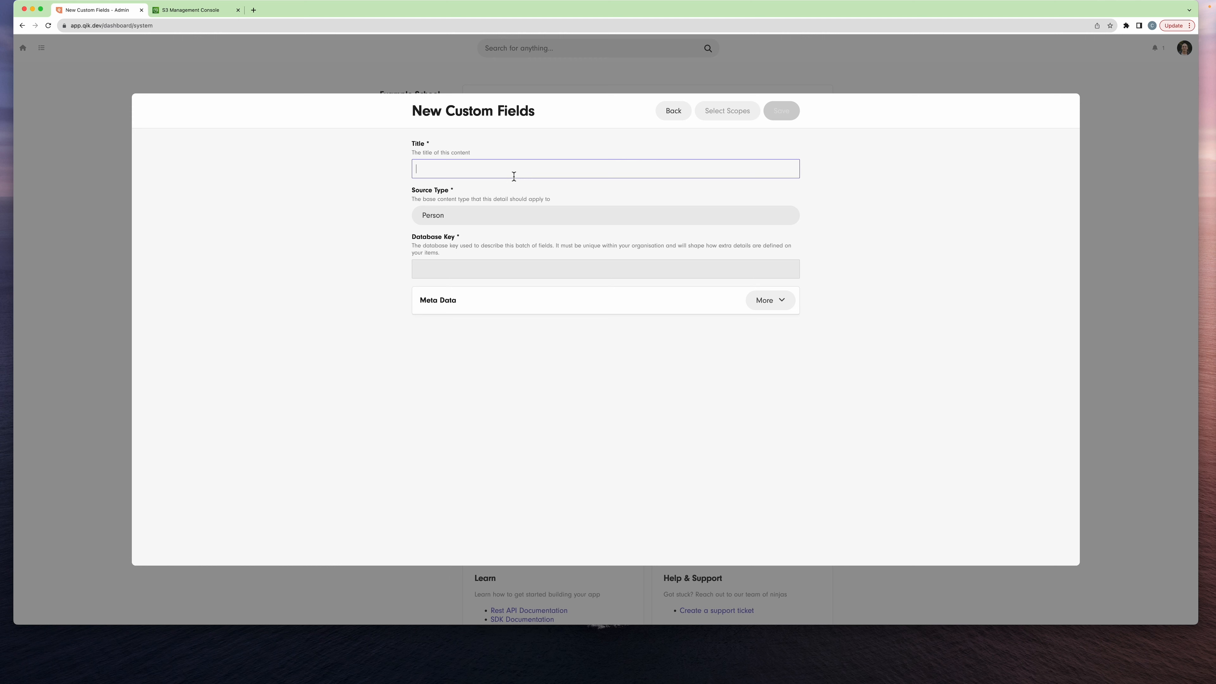
text(Education)
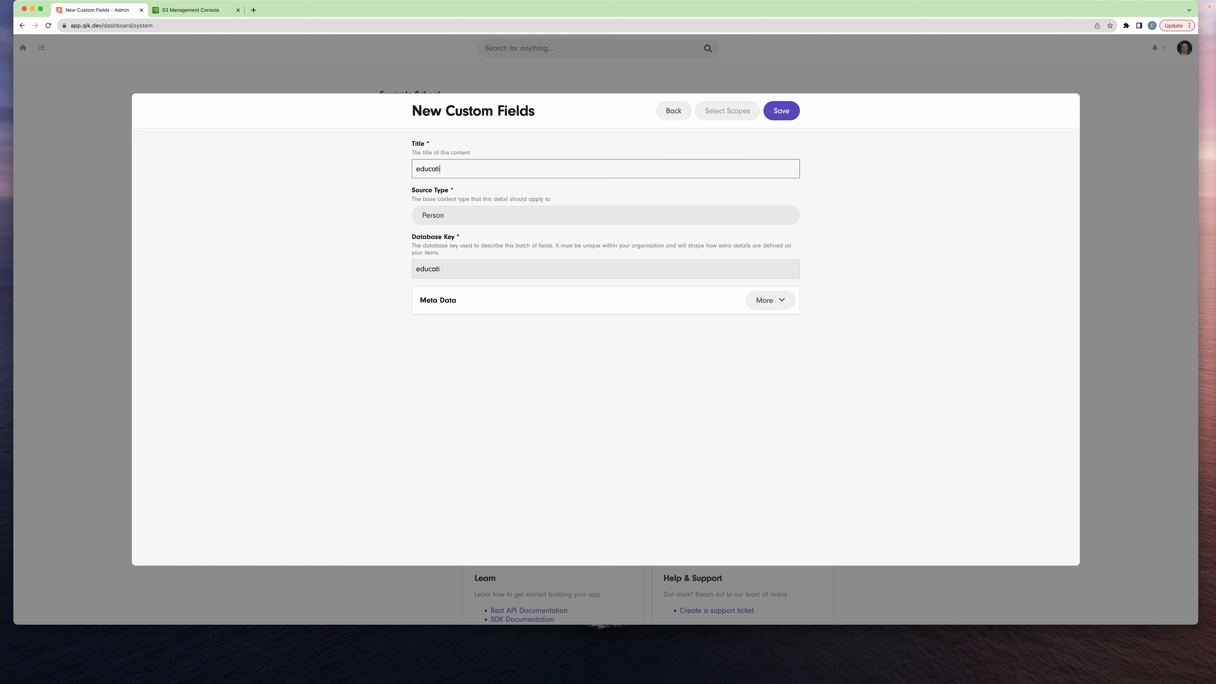
key(super+a)
text(Educ)
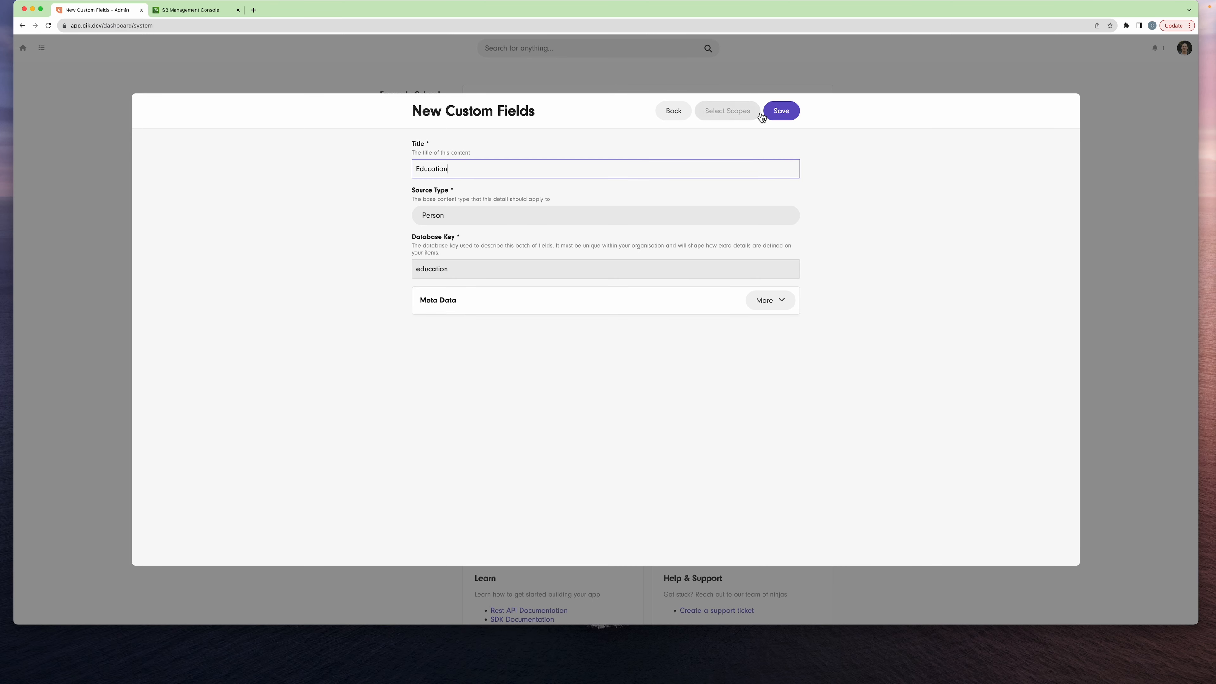
Assign the new fieldset to the IT and Systems scope and save it.
click(744, 114)
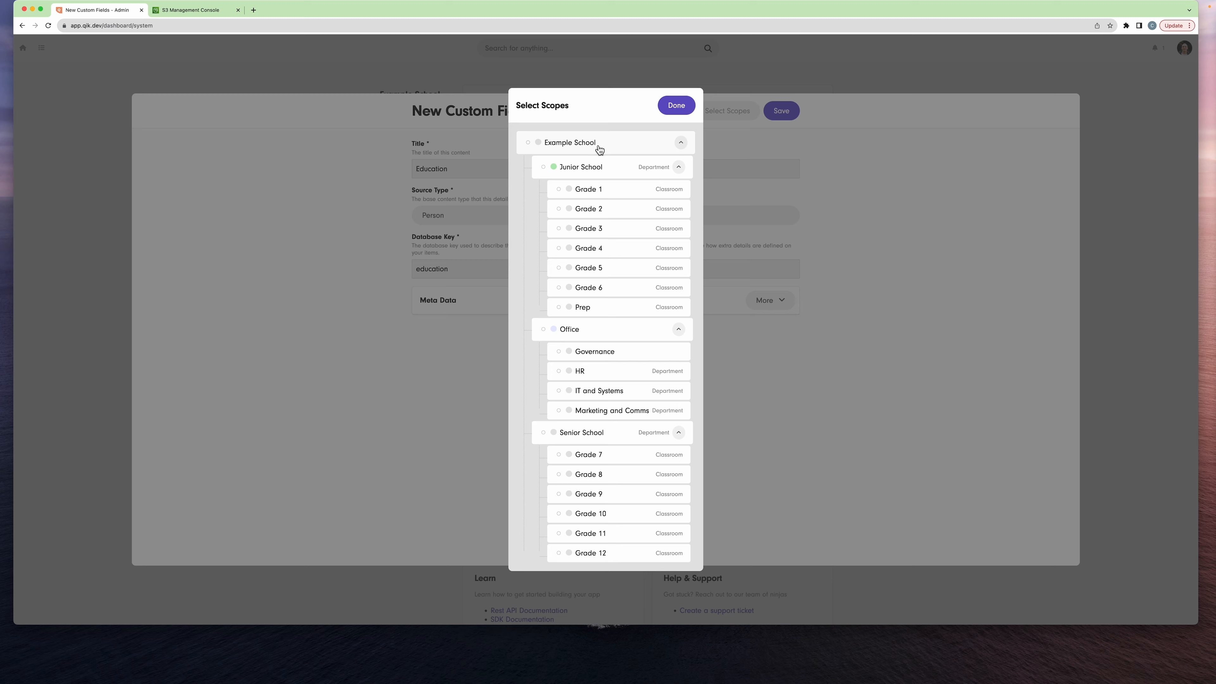
click(622, 392)
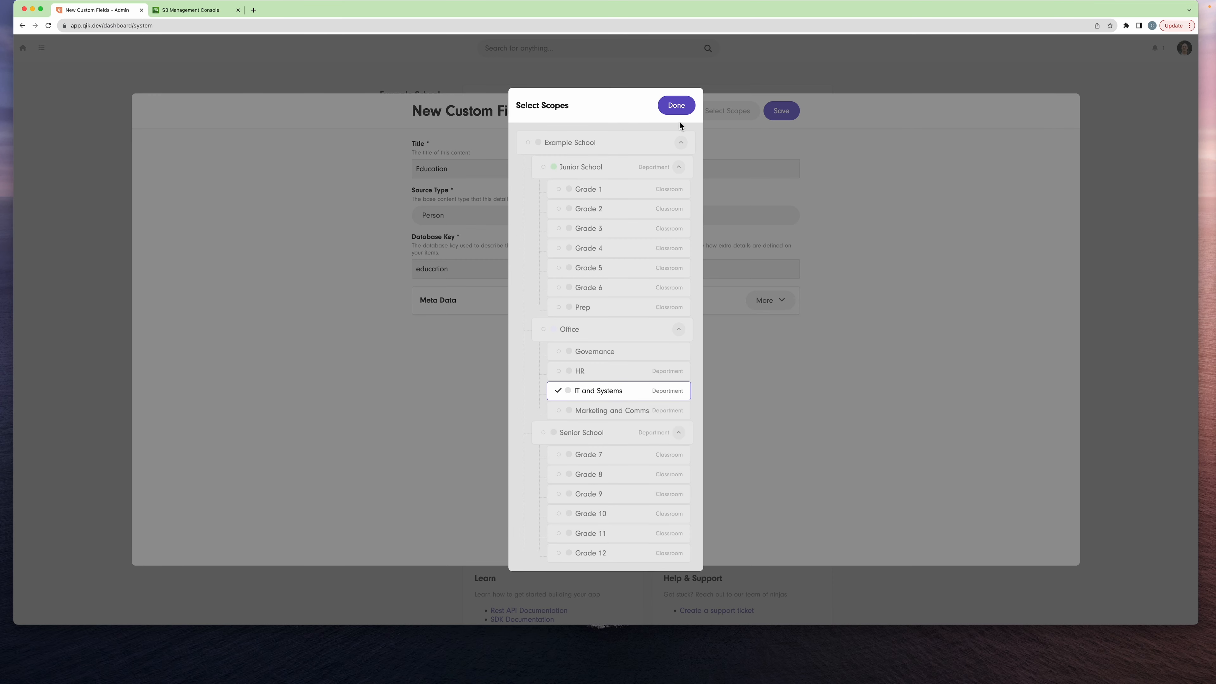
click(676, 107)
click(785, 114)
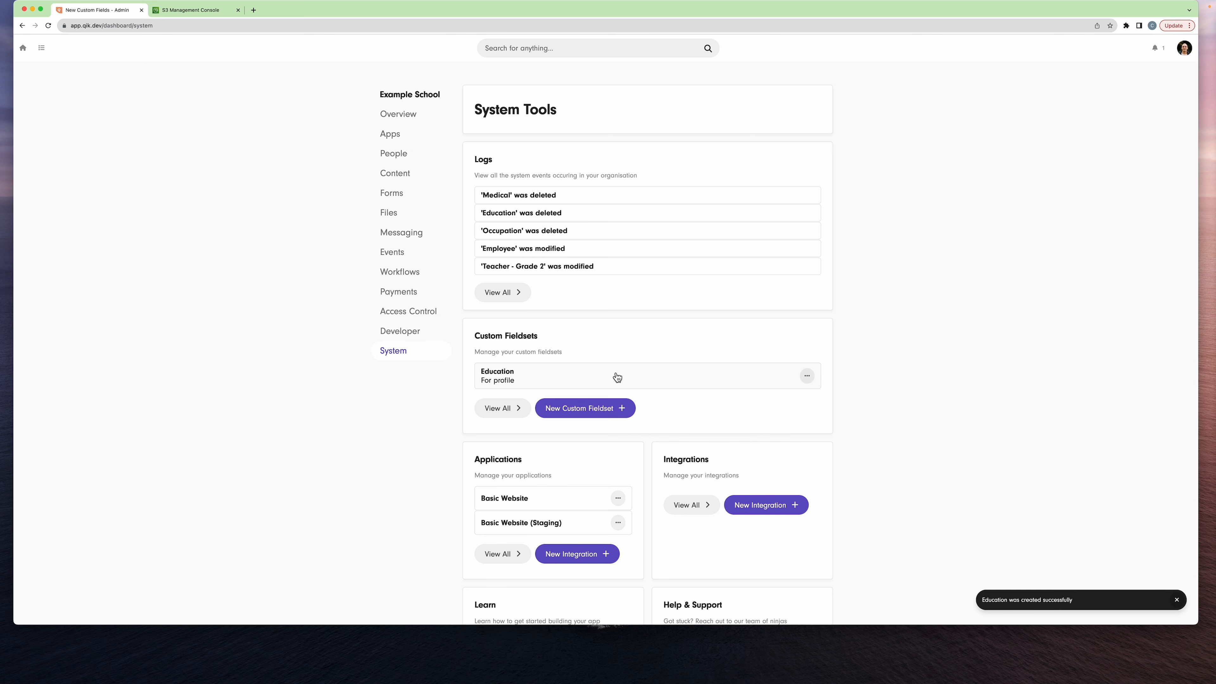
Open the Education fieldset and add a field titled "Year level" with the Select Dropdown input type.
click(618, 377)
click(66, 135)
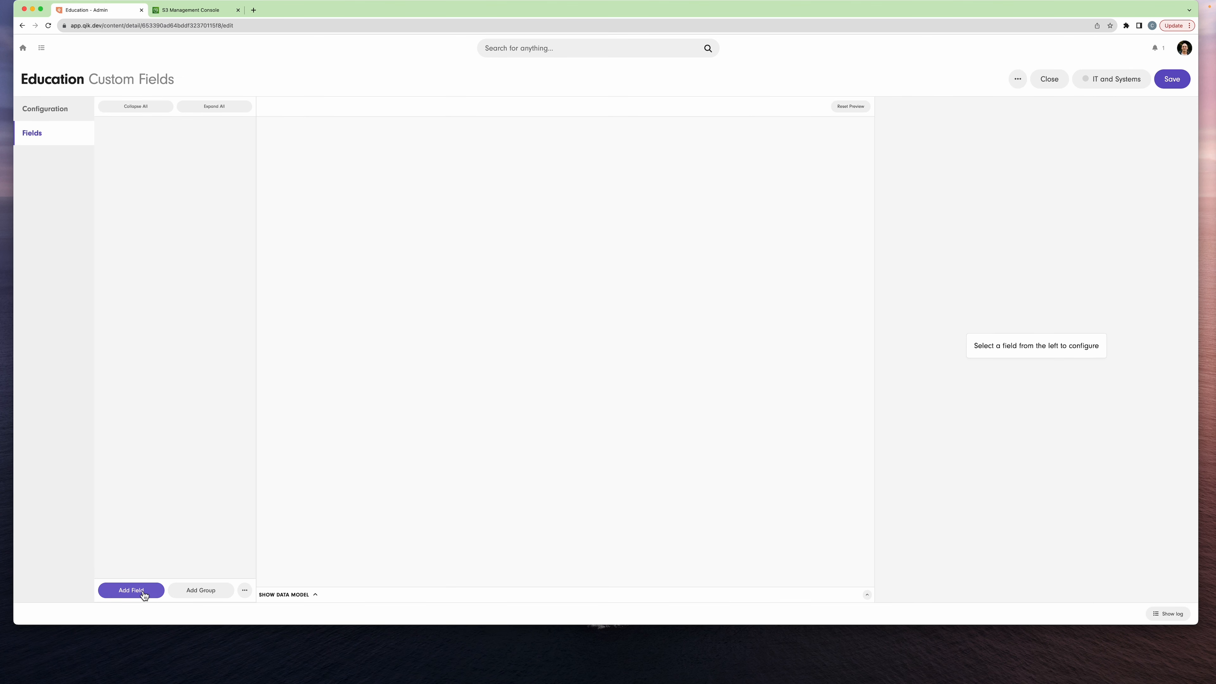
click(142, 592)
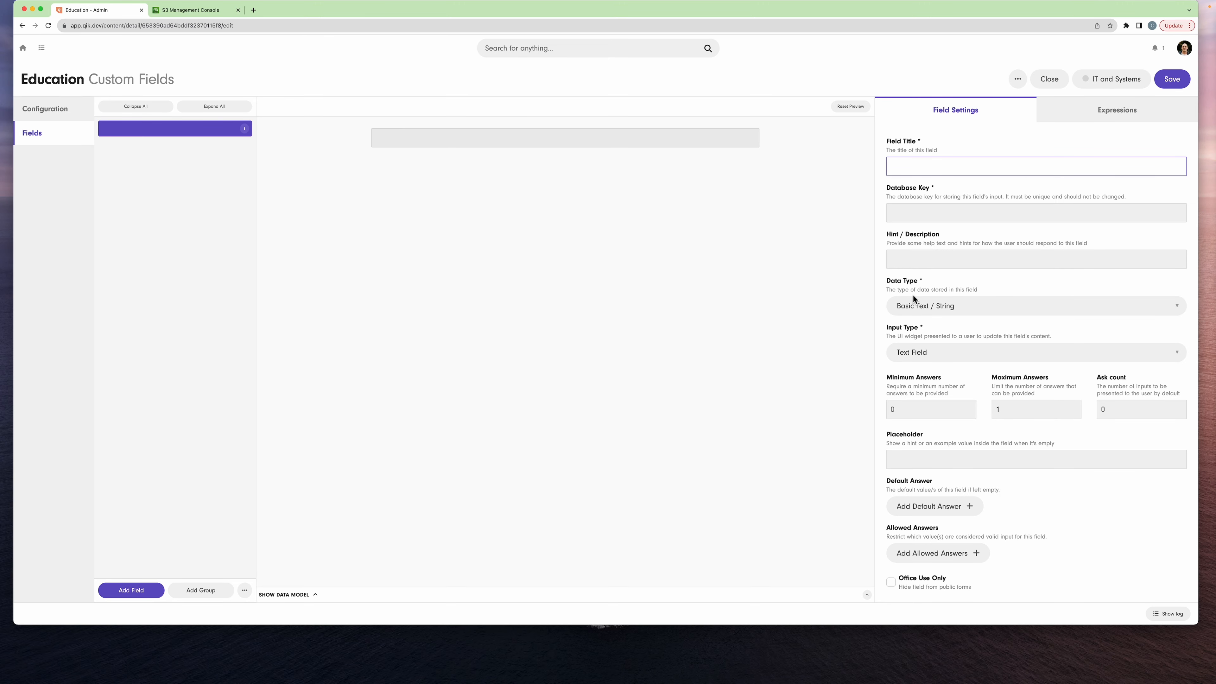
text(Year)
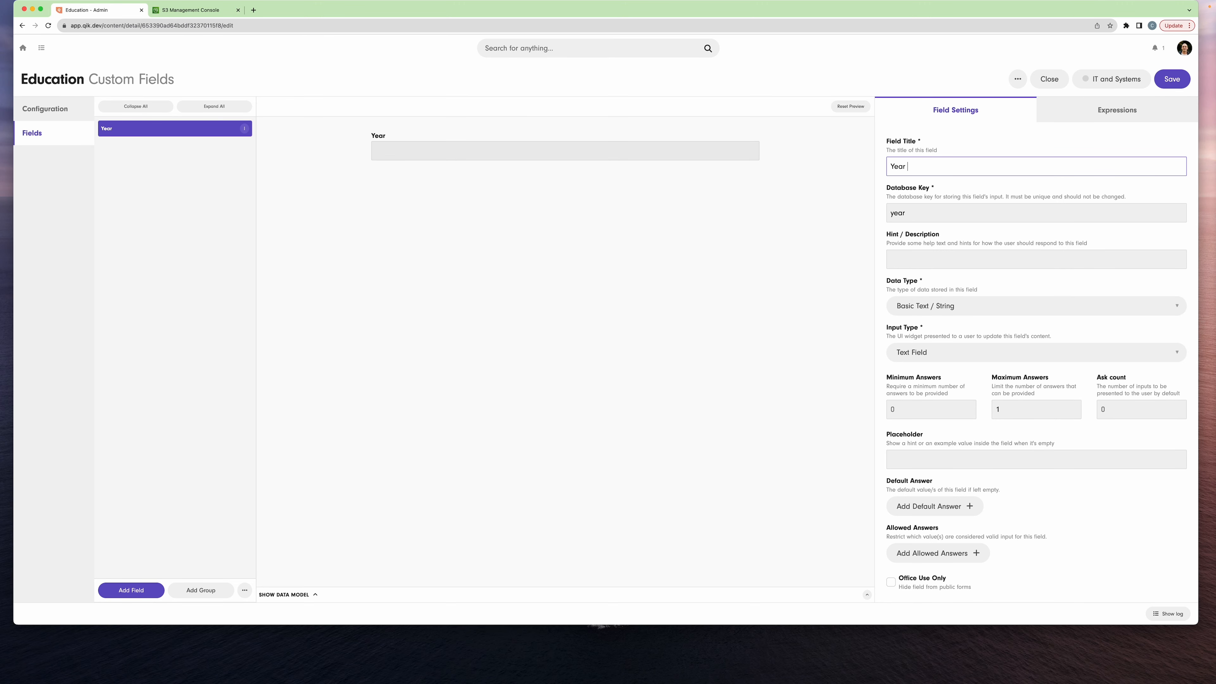
text( level)
click(941, 357)
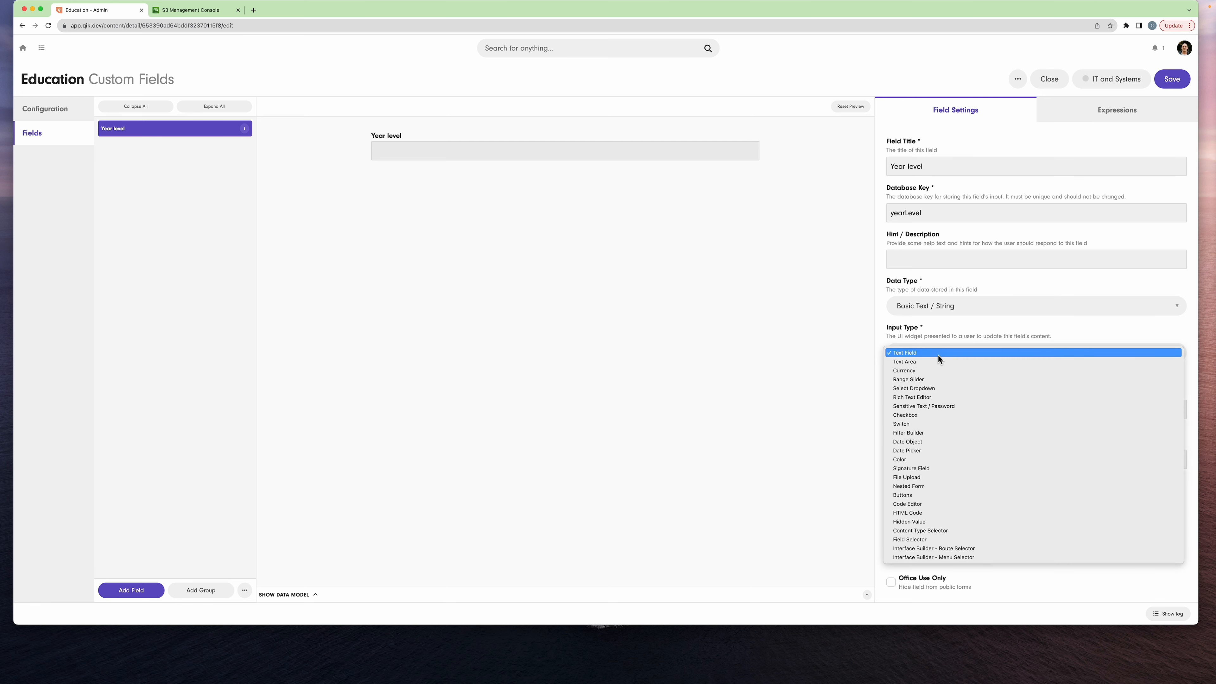
click(941, 392)
Enter the first four option labels of the Year level dropdown as Grade 1, Grade 2, Grade 4 and Grade 4.
click(941, 393)
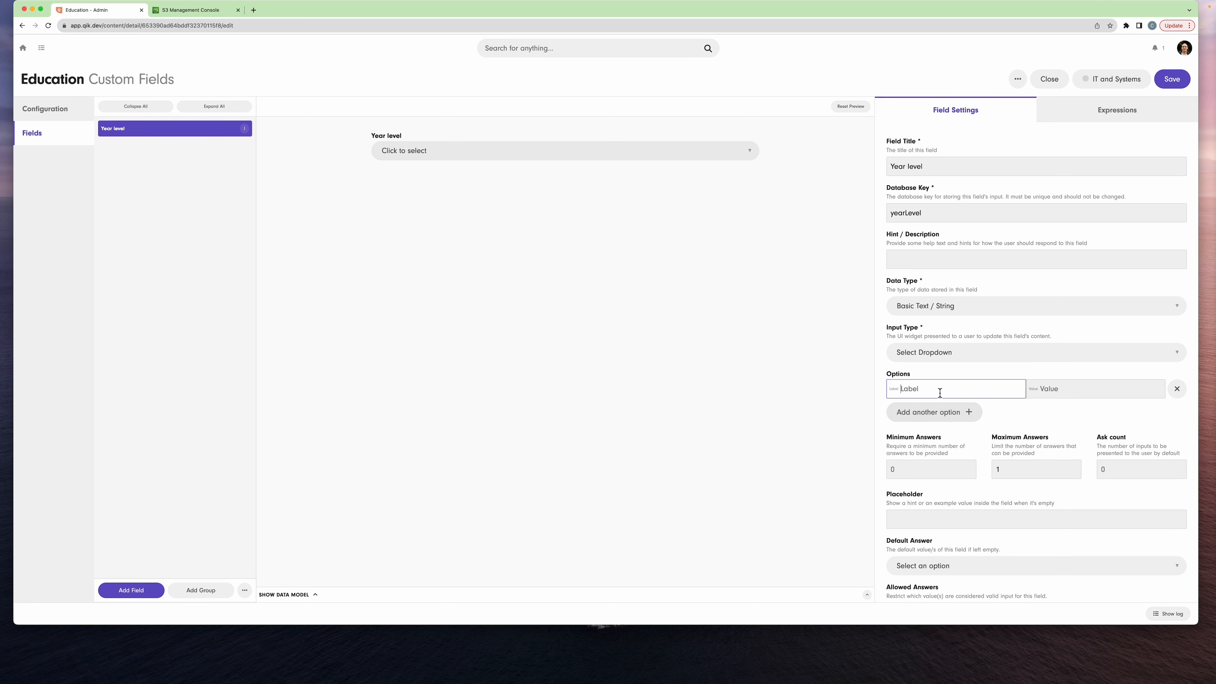
text(G)
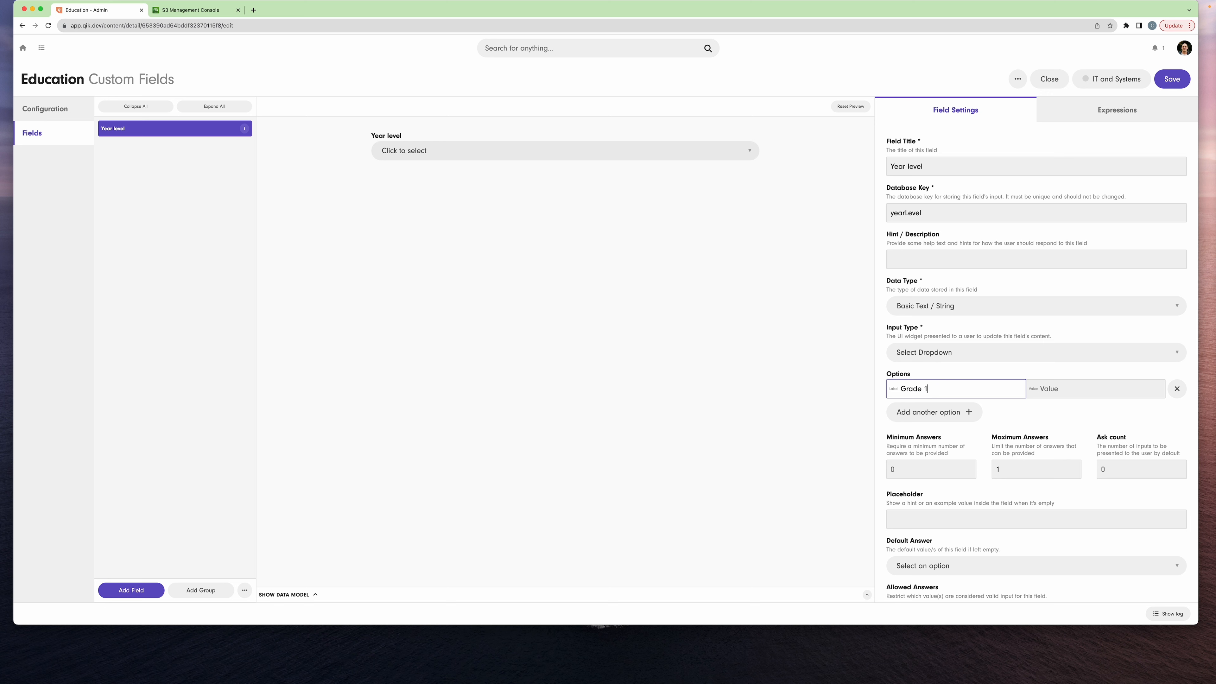
text(rade 1)
key(Return)
text(Grad)
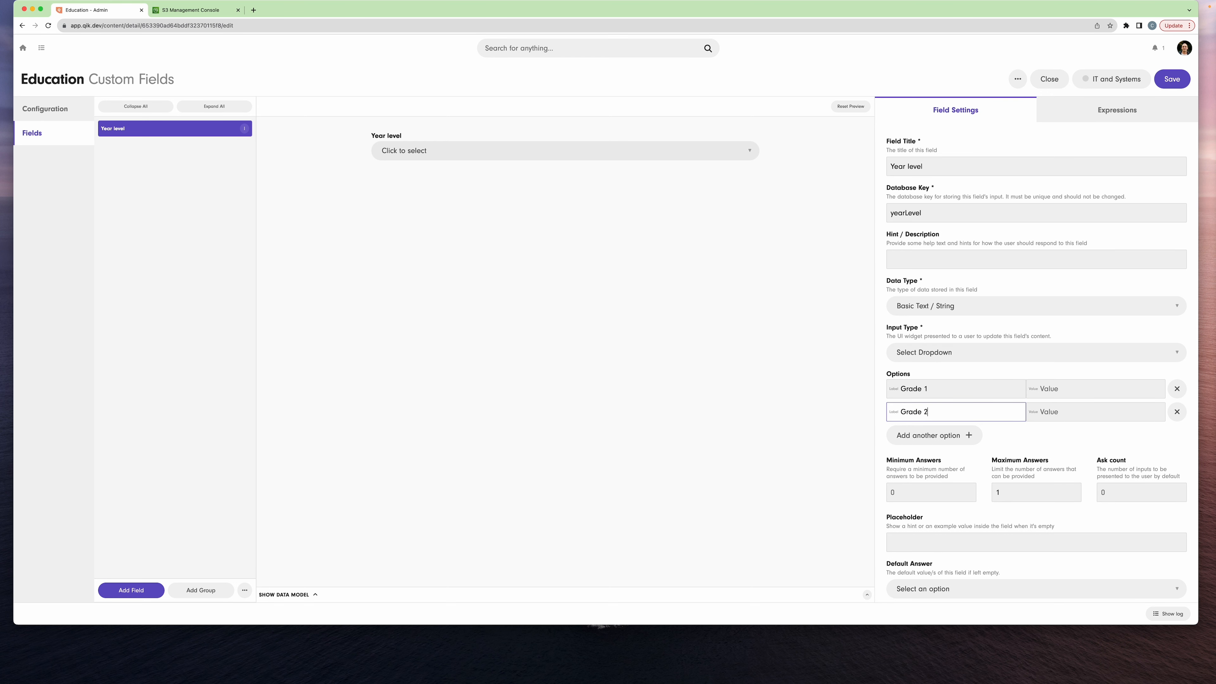
key(Return)
text(Grade 4)
key(Return)
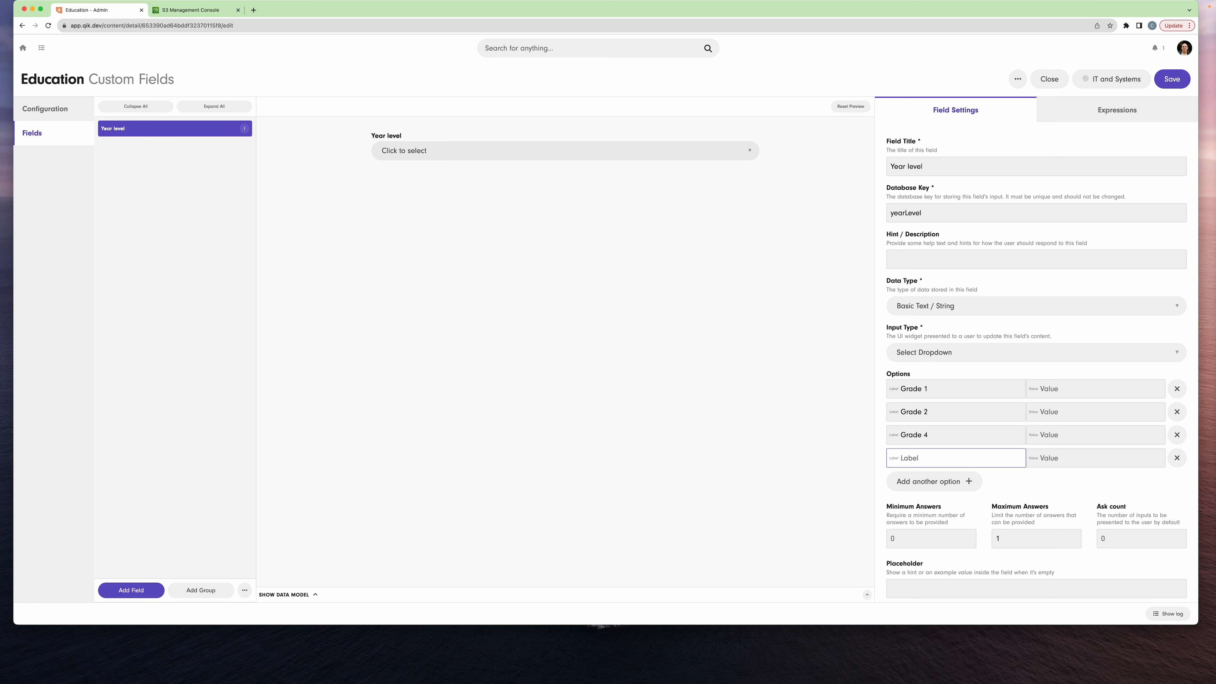
text(Grade 4)
key(Return)
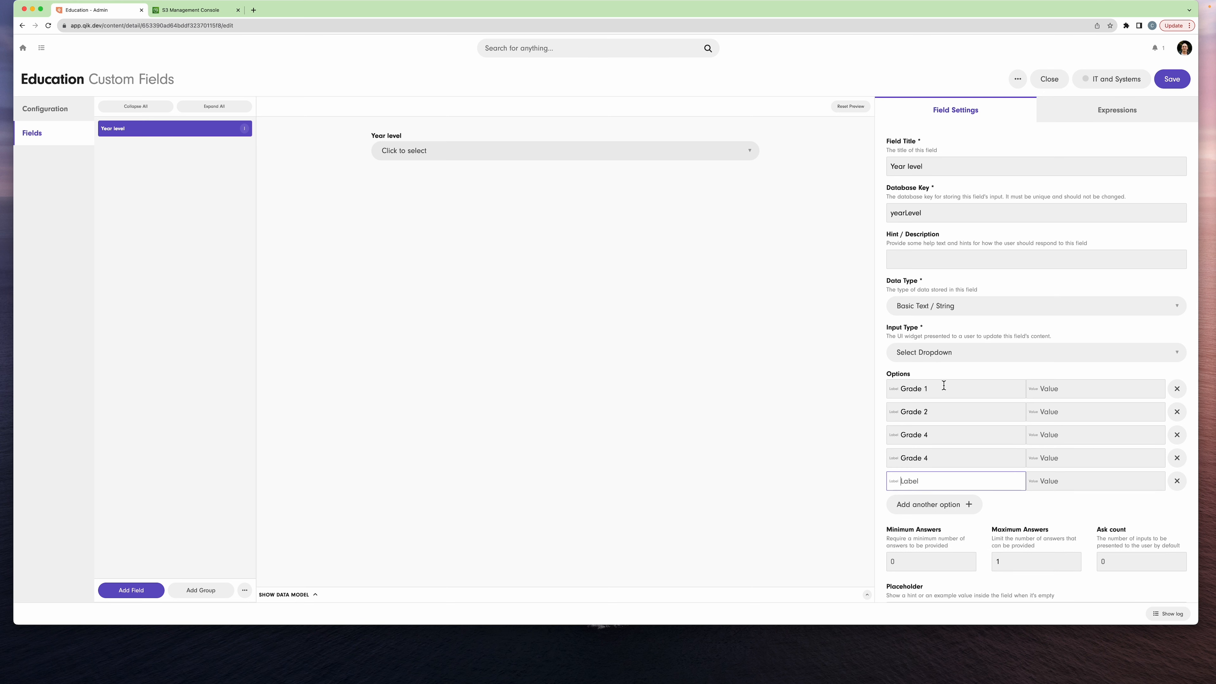
Correct the third option's label to Grade 3 and add the options Grade 5 and Grade 6.
click(934, 435)
key(BackSpace)
text(3)
click(925, 486)
text(Grade 5)
key(Return)
text(Grade 6)
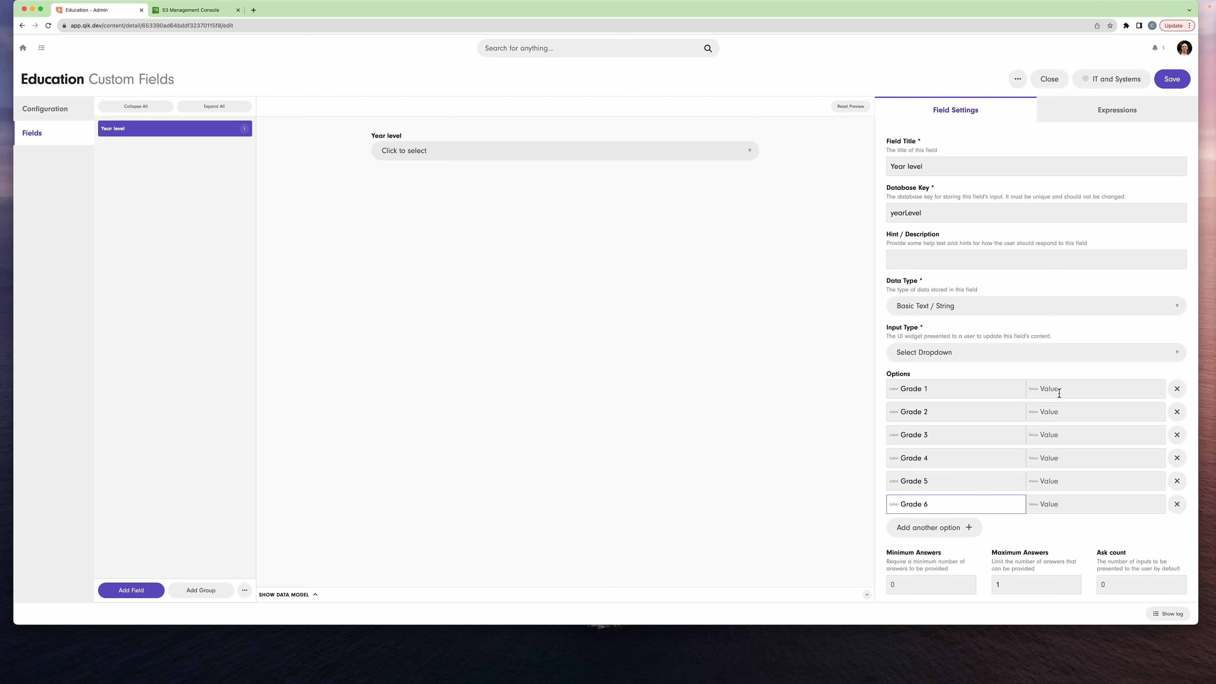
Set the Year level field's data type to Integer / Whole Number.
click(1093, 391)
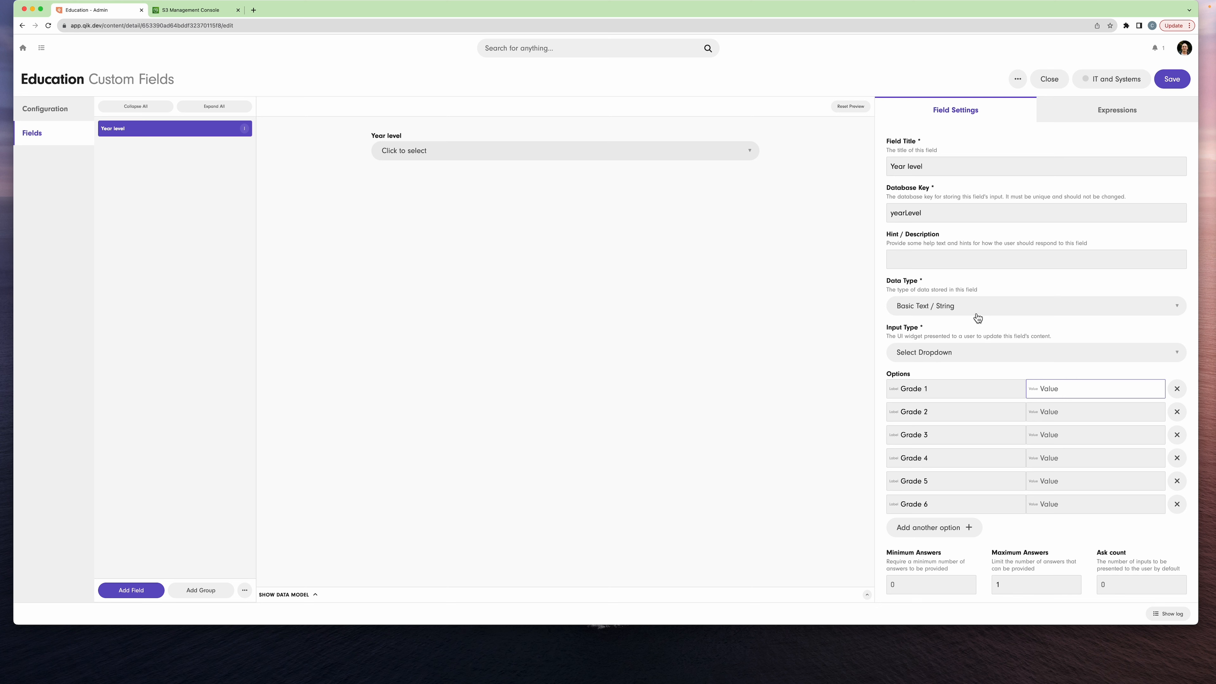
click(945, 306)
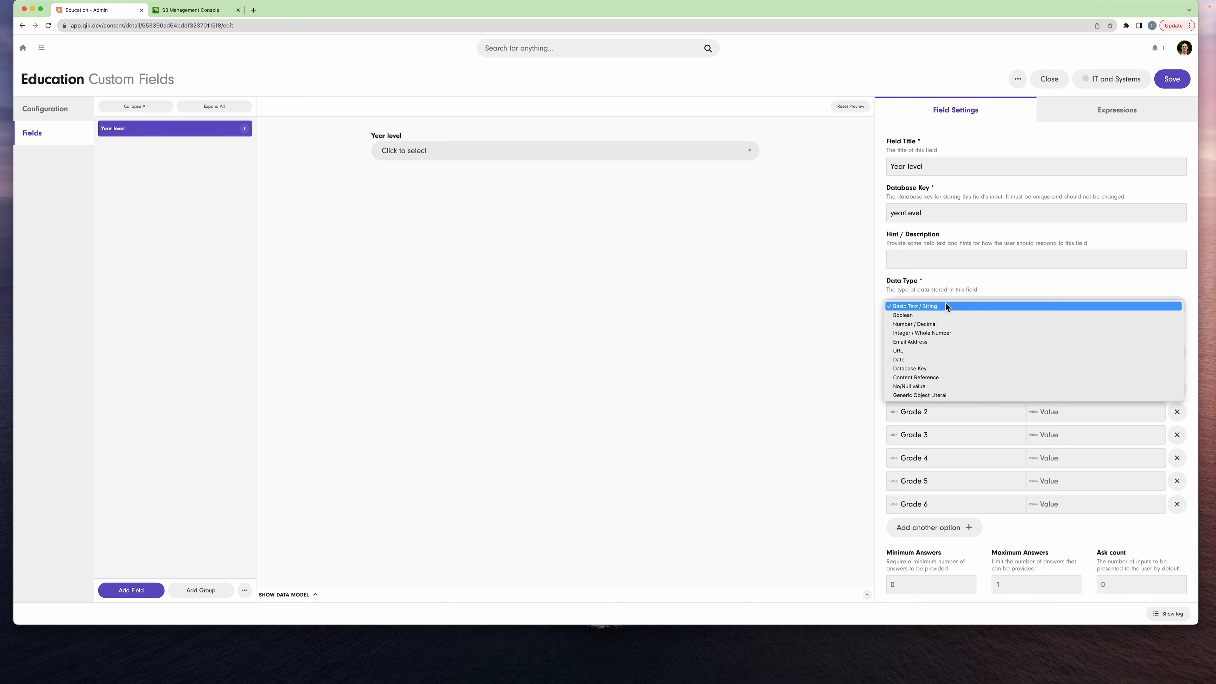
click(945, 333)
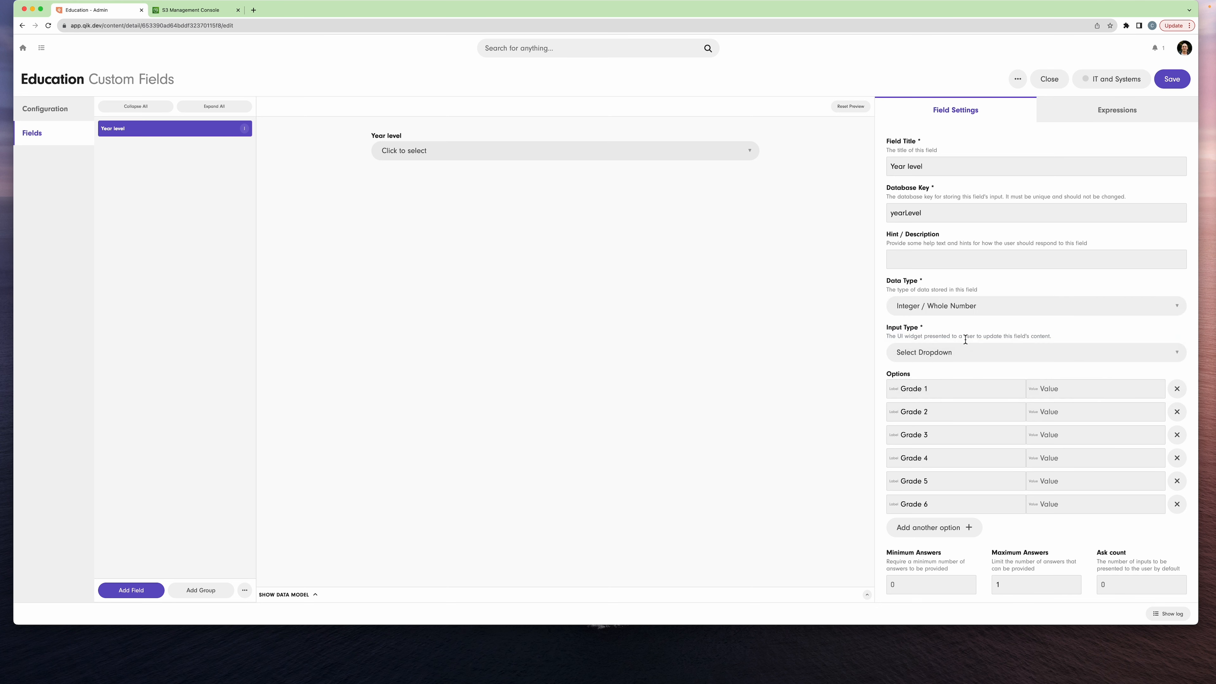
Enter the option values 1 for Grade 1, 3 for Grade 2, 4 for Grade 3 and 4 for Grade 4.
click(1069, 391)
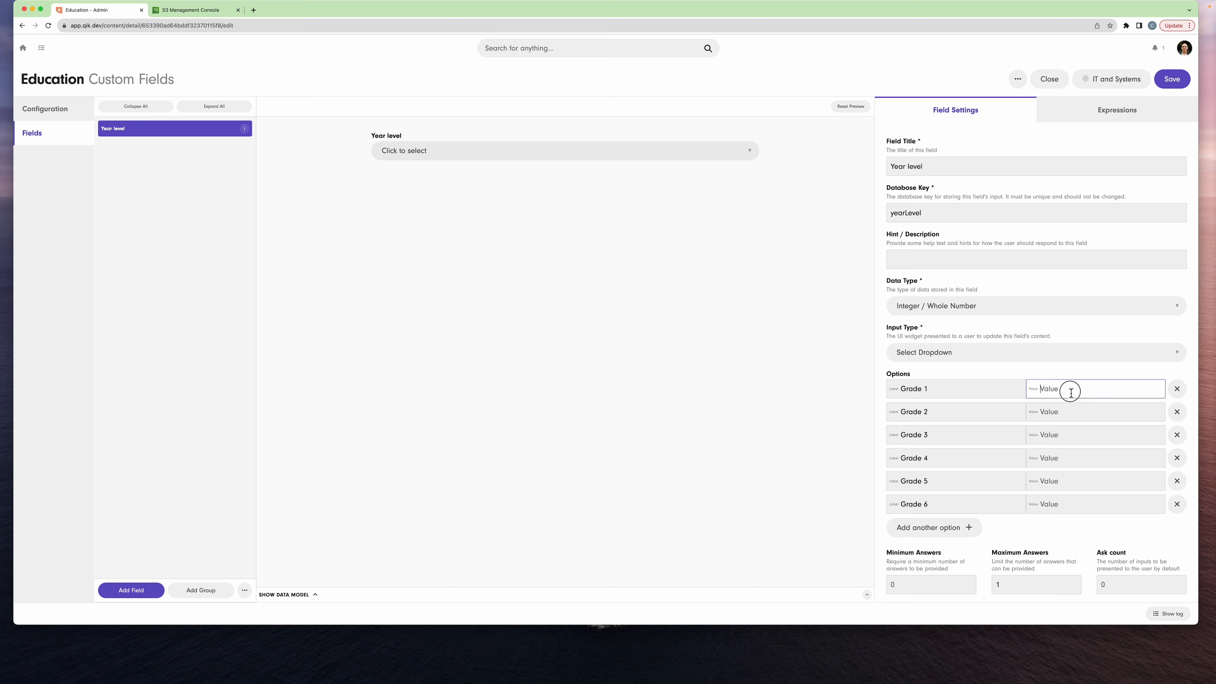
text(1)
click(1057, 413)
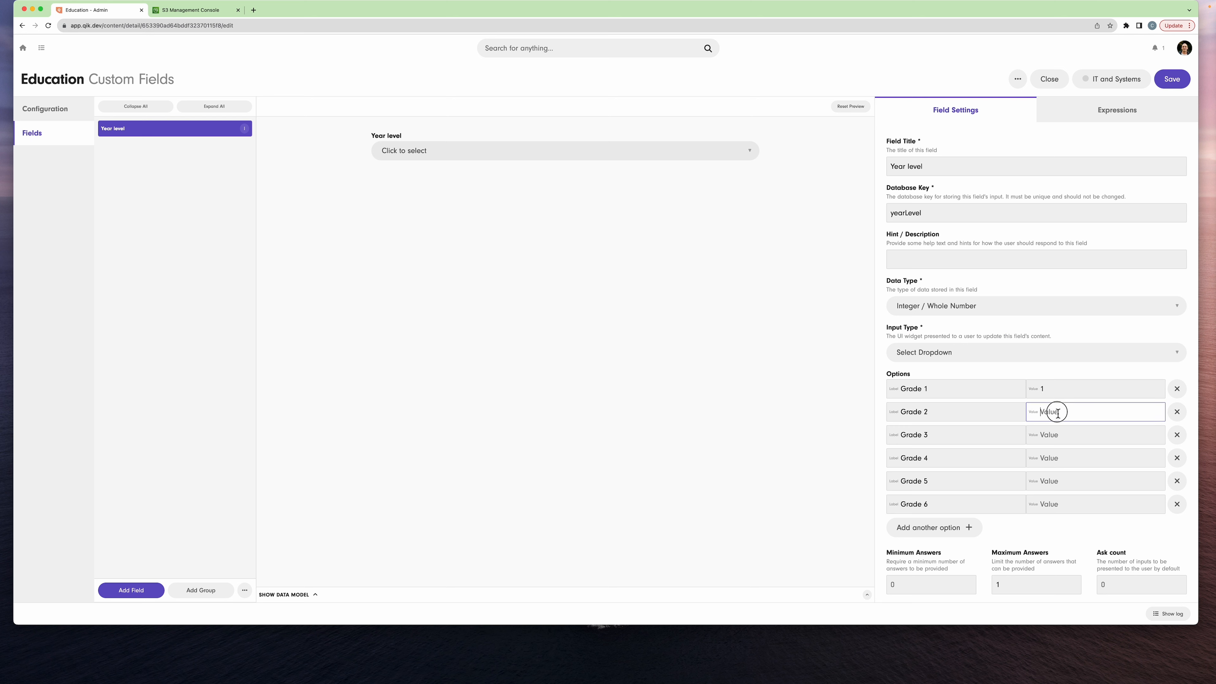
text(3)
click(1049, 436)
text(4)
click(1052, 460)
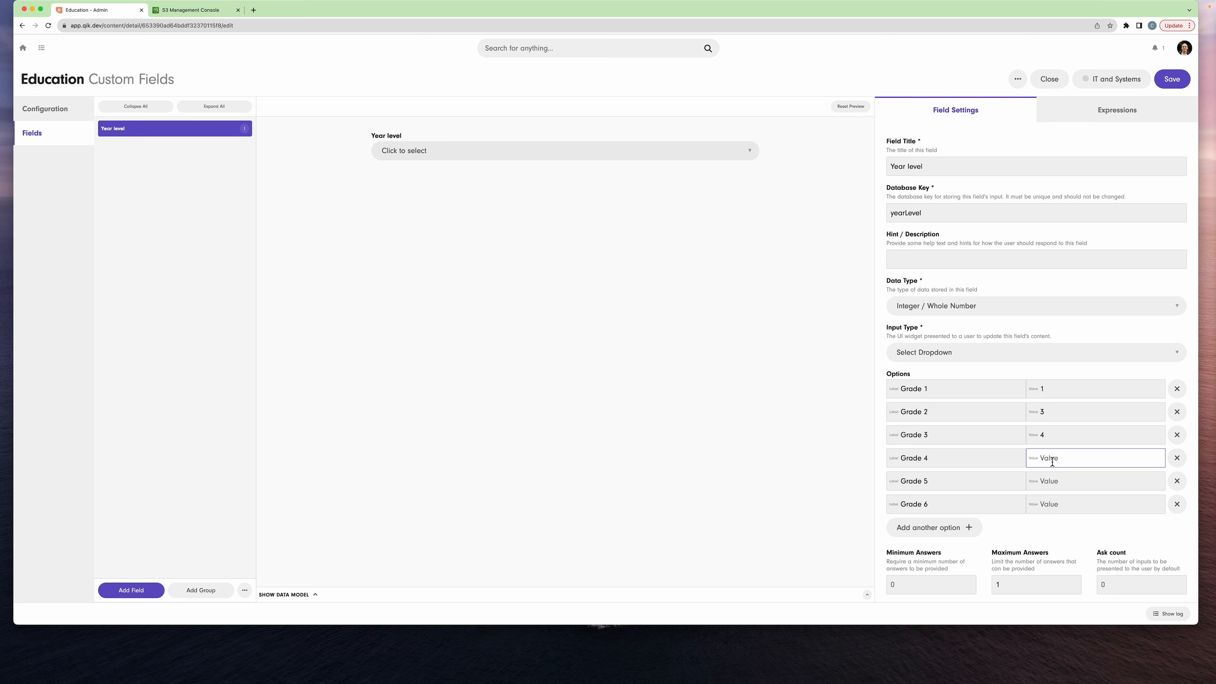
text(4)
Correct the value of Grade 3 to 3, and set Grade 5 to 5 and Grade 6 to 6.
click(1049, 410)
click(1051, 436)
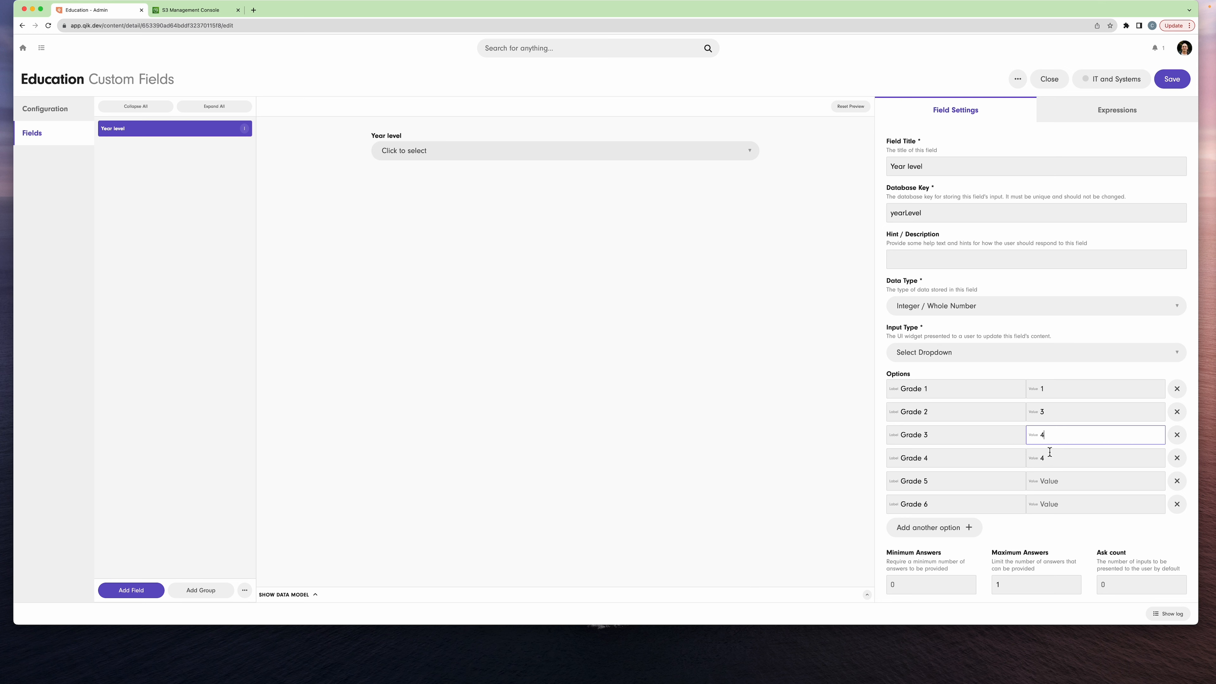
click(1068, 481)
text(5)
click(1062, 505)
text(6)
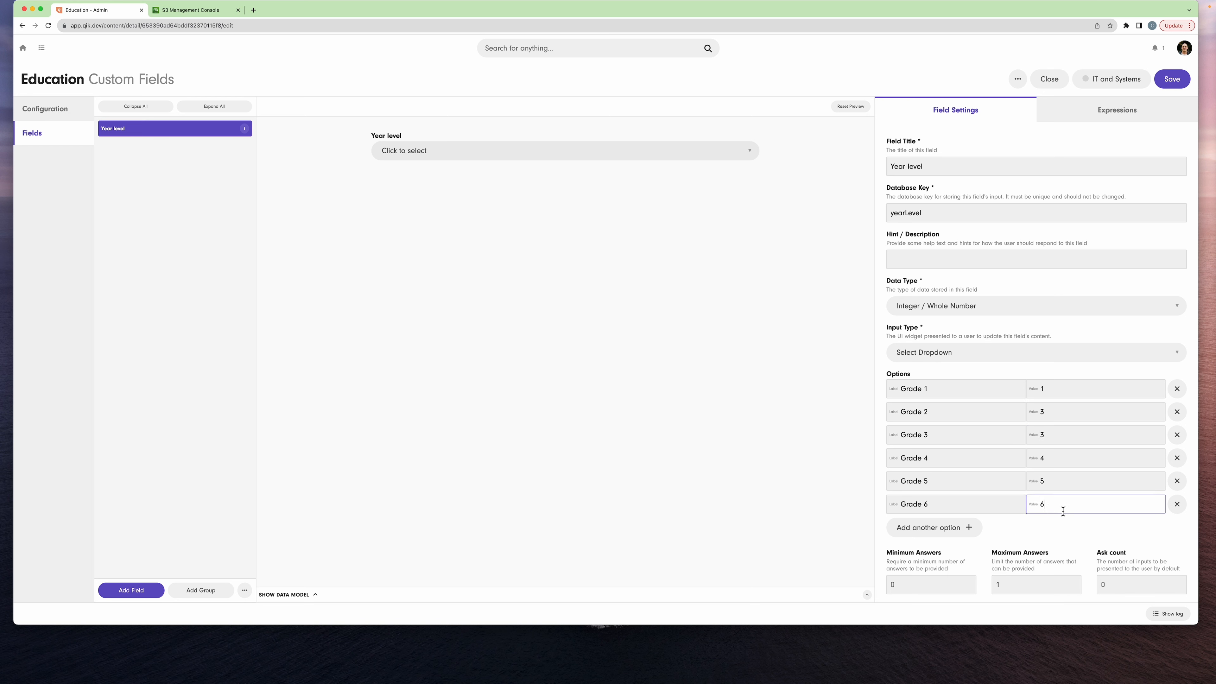
Add three more dropdown options labelled Year 7, Year 8 and Year 9 after Grade 6.
click(937, 538)
text(Year )
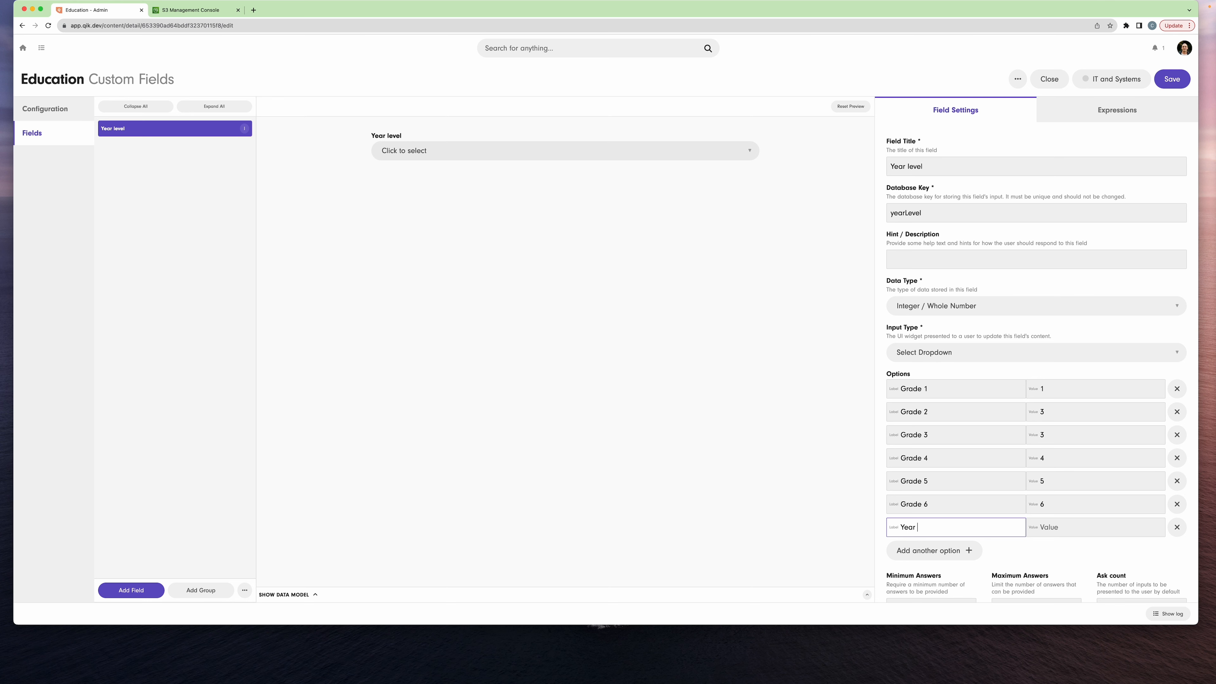
text(7)
scroll(957, 522, down, 2)
click(951, 467)
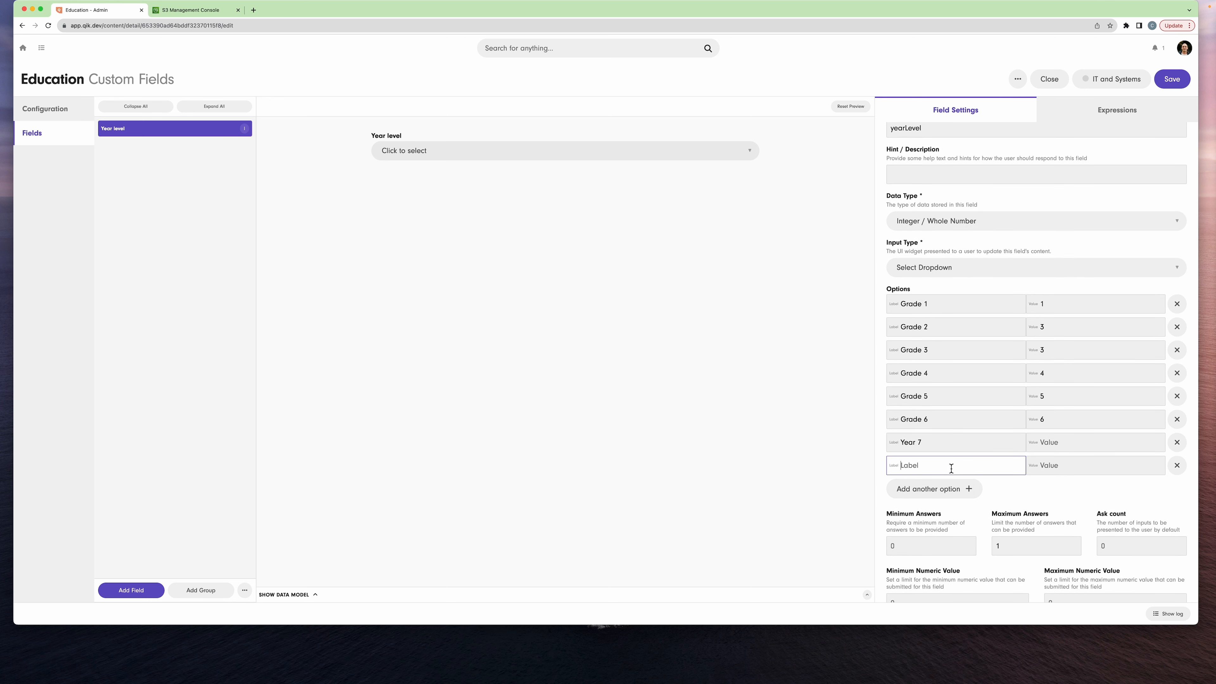
text(Year 7)
key(Return)
text(Ye)
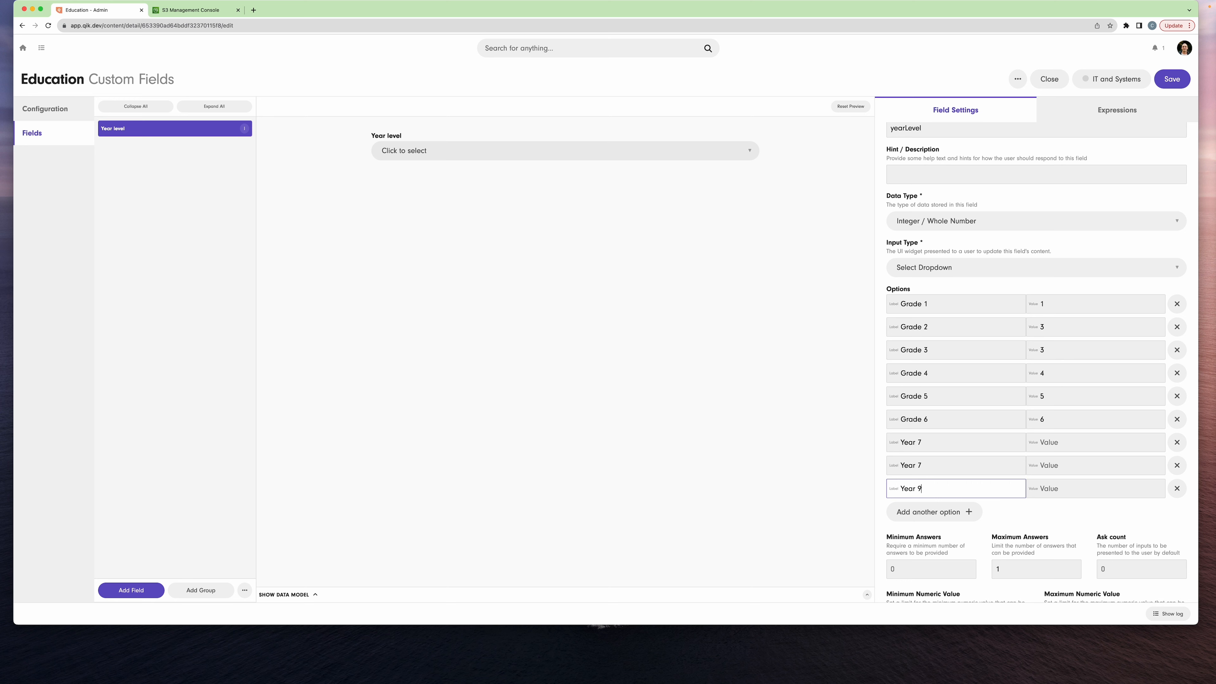
click(926, 468)
key(BackSpace)
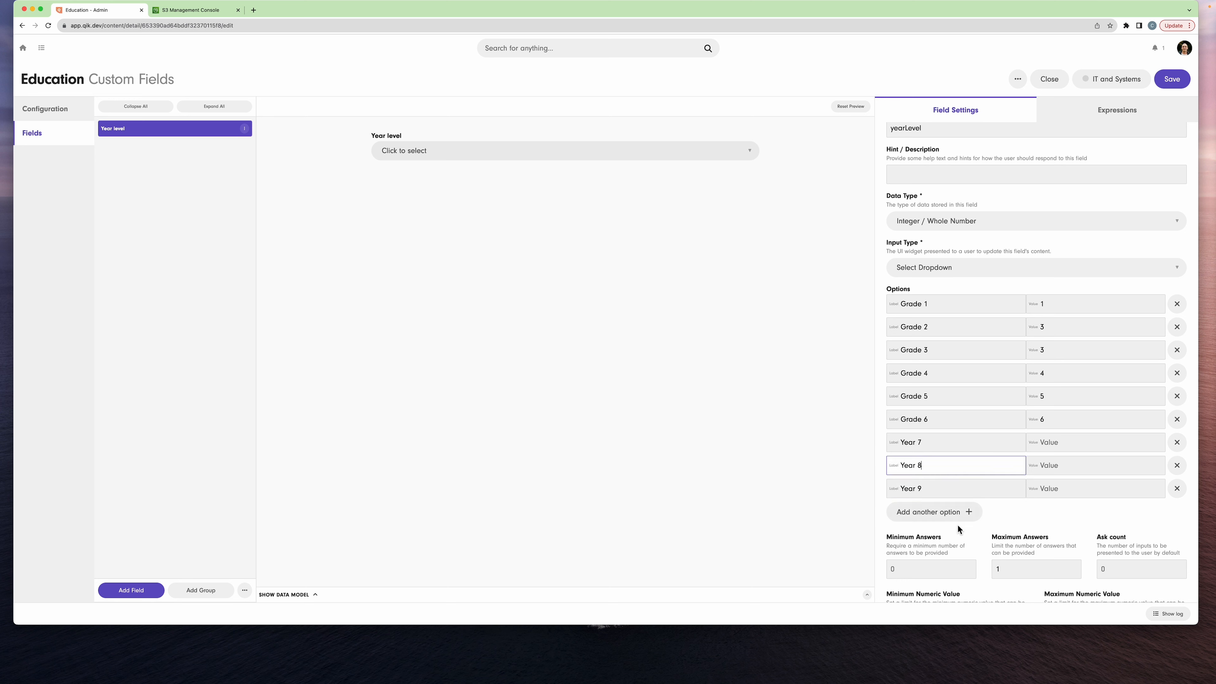
Add the dropdown options Year 10, Year 11 and Year 12 at the end of the list.
click(948, 513)
text(Year 10)
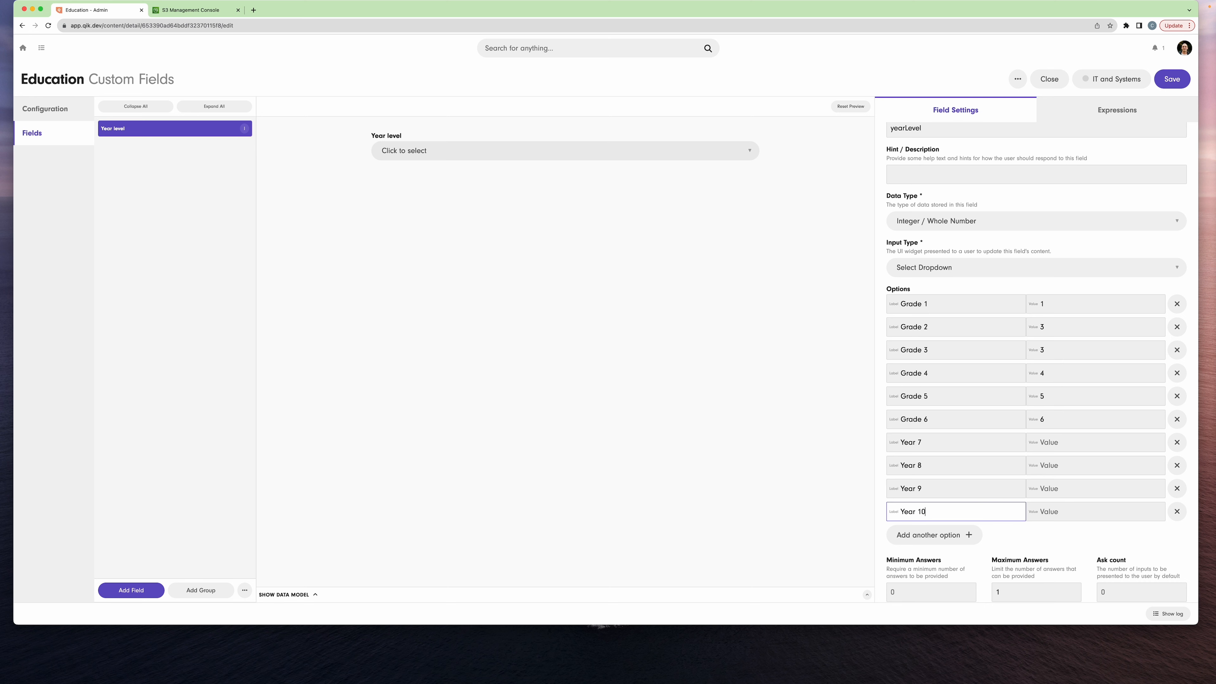
key(Return)
text(Year 11)
key(Return)
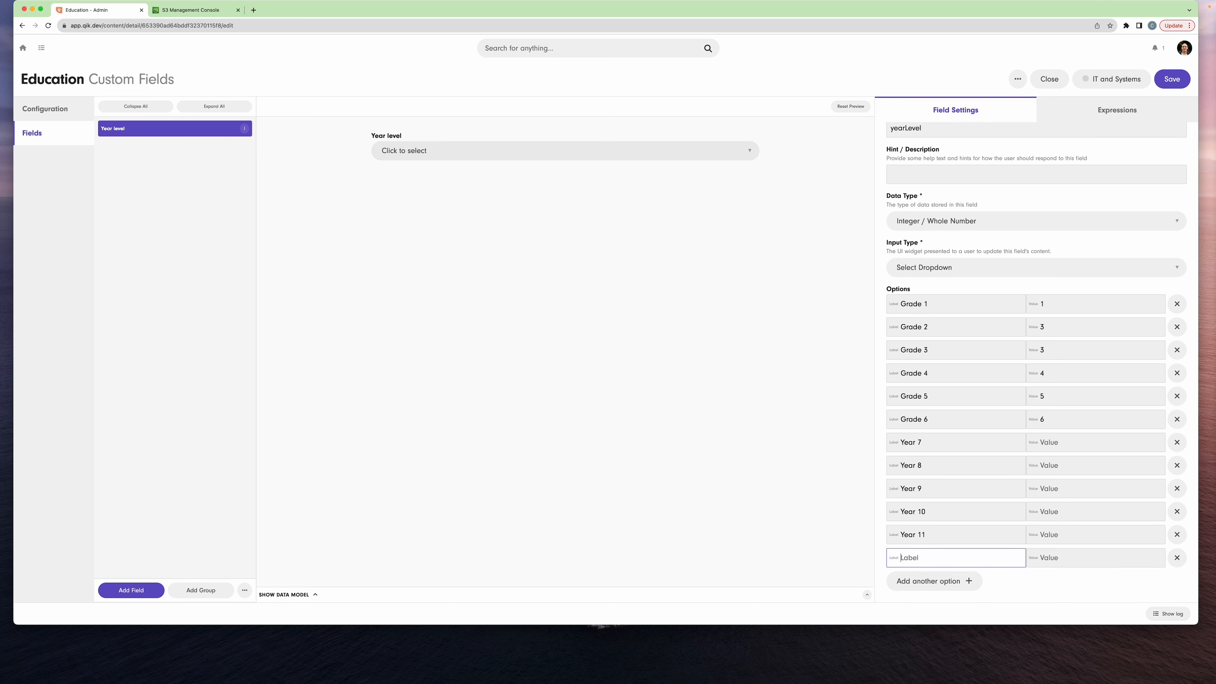
text(Year 12)
Set the values of the options Year 7 through Year 12 to the matching numbers 7 to 12.
click(1055, 443)
text(7)
click(1055, 466)
text(8)
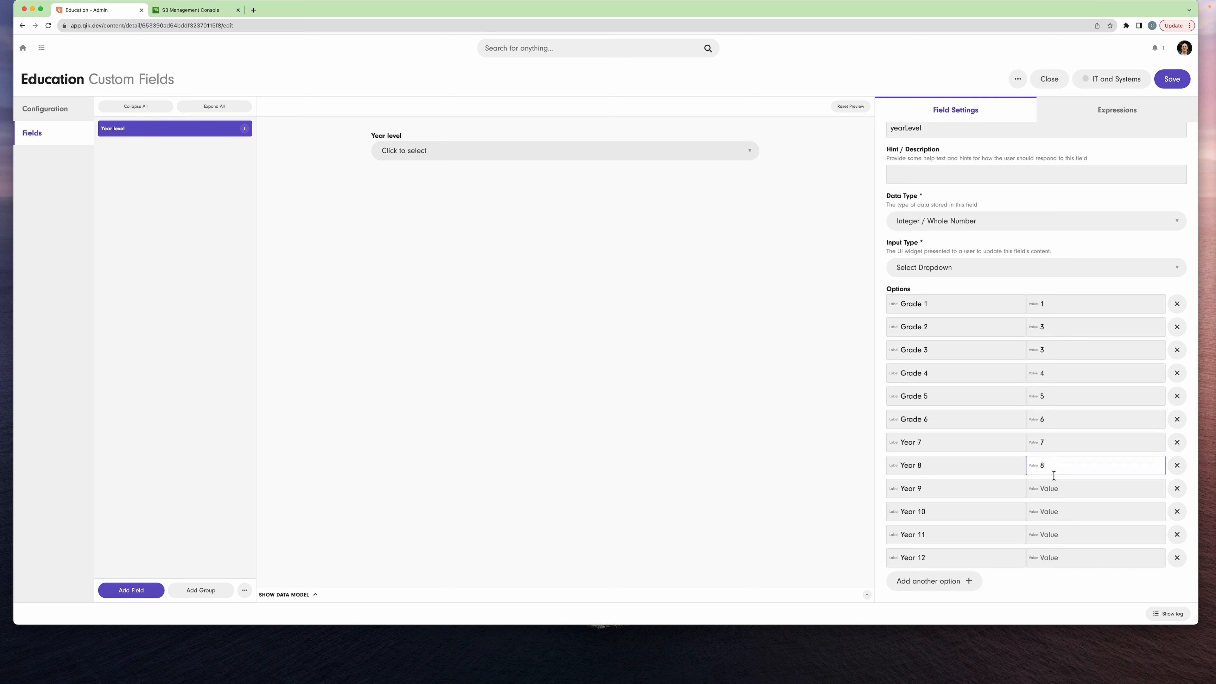
click(1055, 489)
text(9)
click(1055, 513)
text(10)
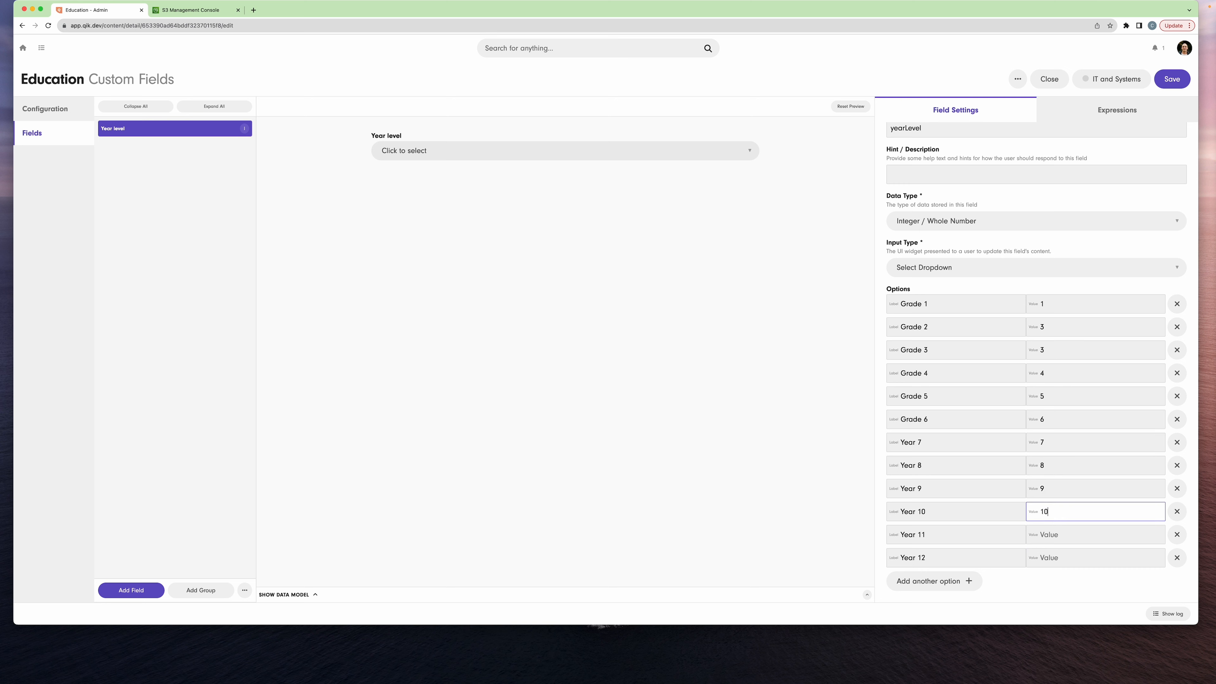
click(1065, 535)
text(11)
click(1061, 557)
text(12)
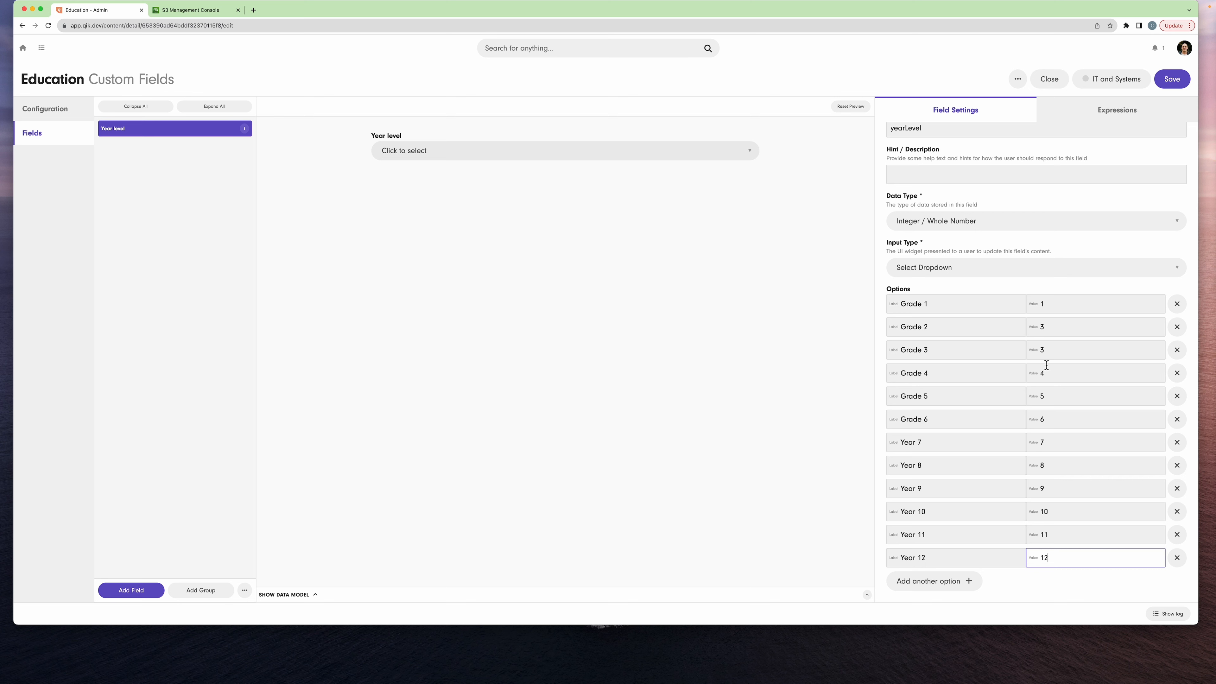
Check the Year level dropdown's options in the preview and review the remaining settings of the field.
click(411, 153)
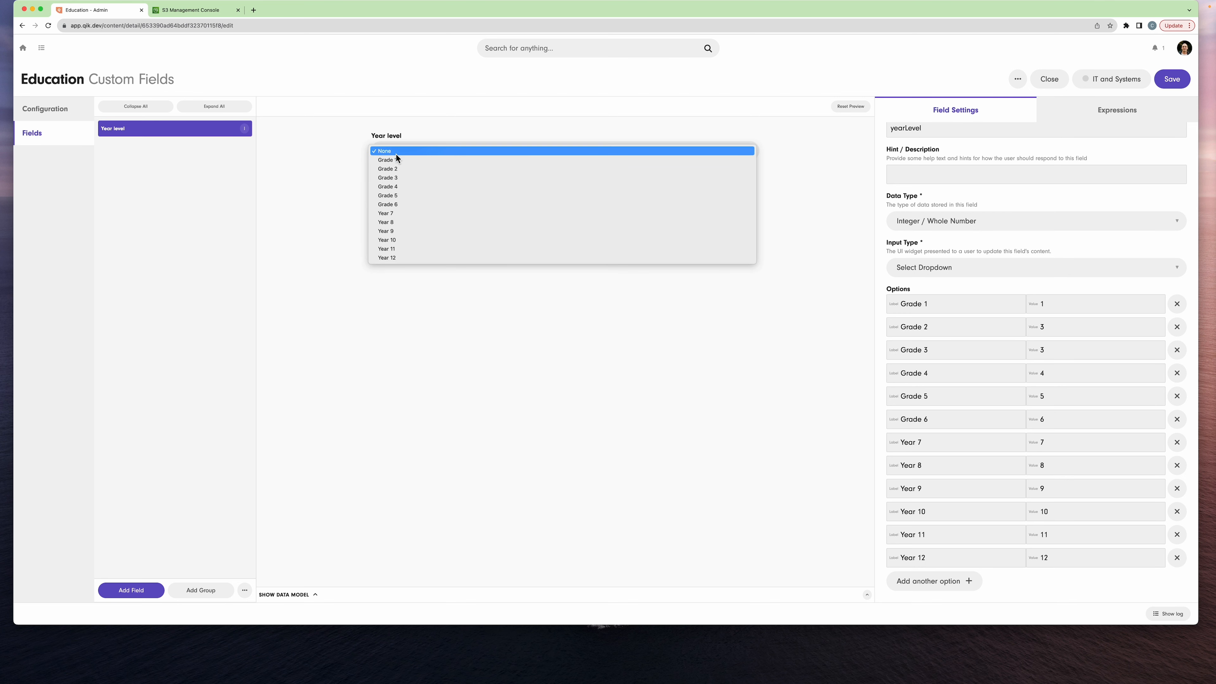
click(802, 338)
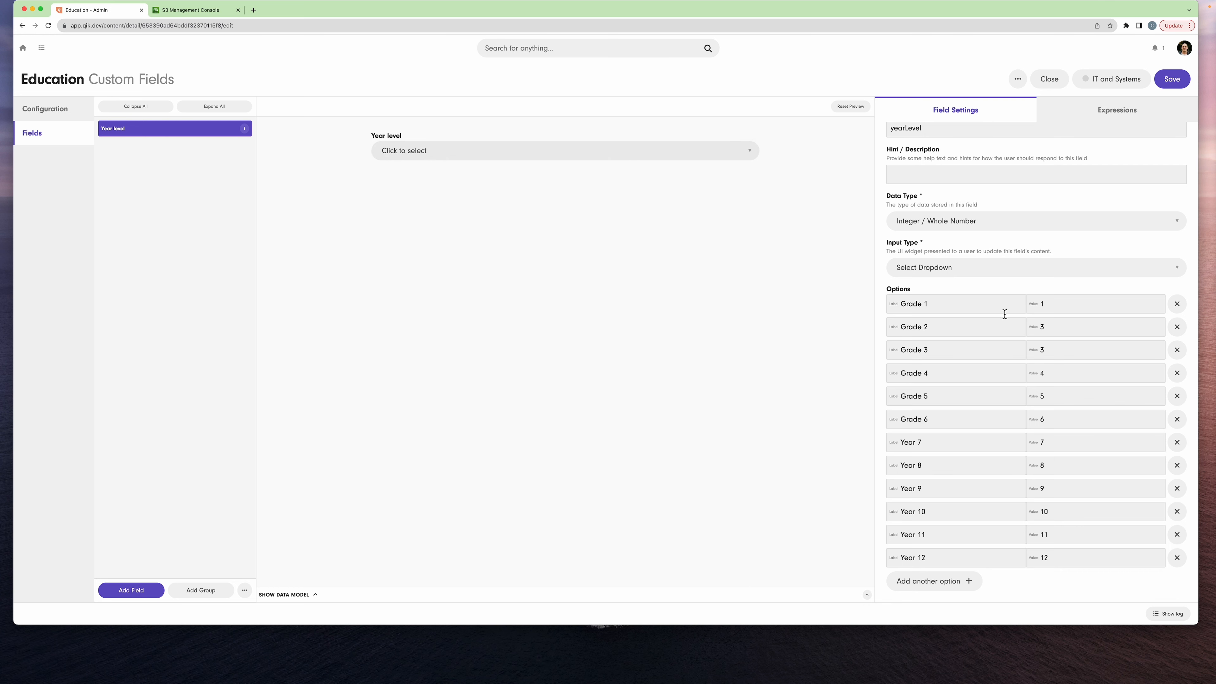
scroll(1001, 336, down, 6)
scroll(997, 351, down, 1)
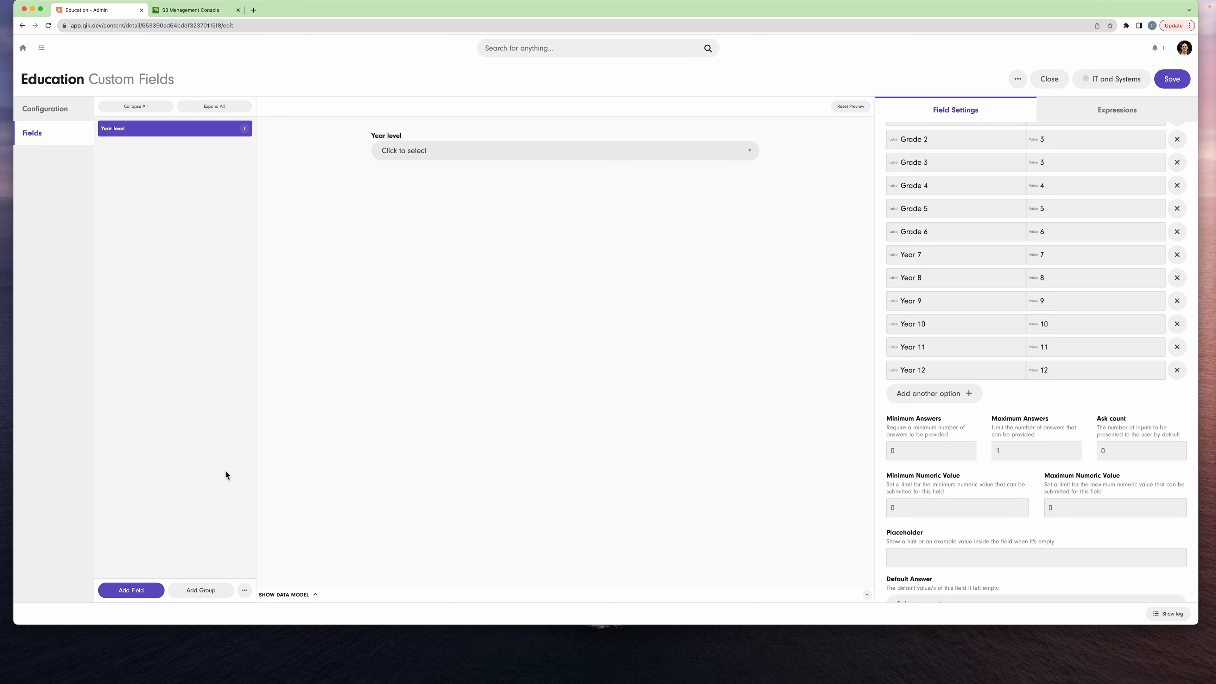
Add two text fields titled Major Study and Minor Study to the Education fieldset.
click(145, 590)
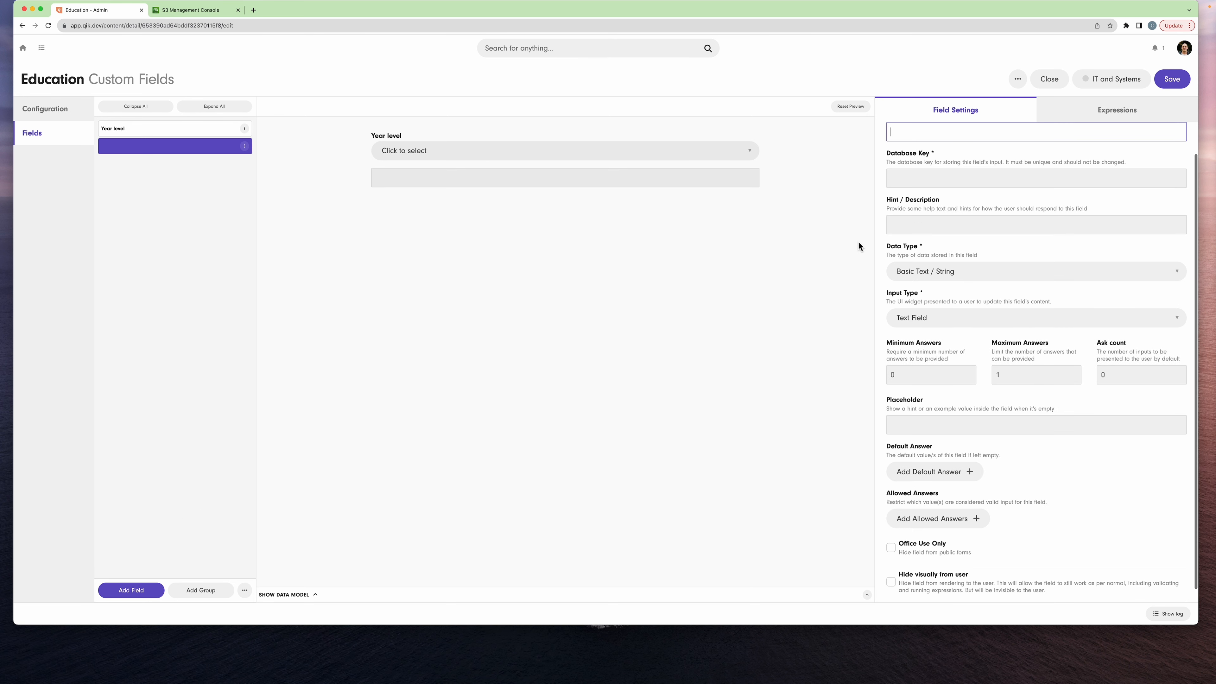
text(Maj)
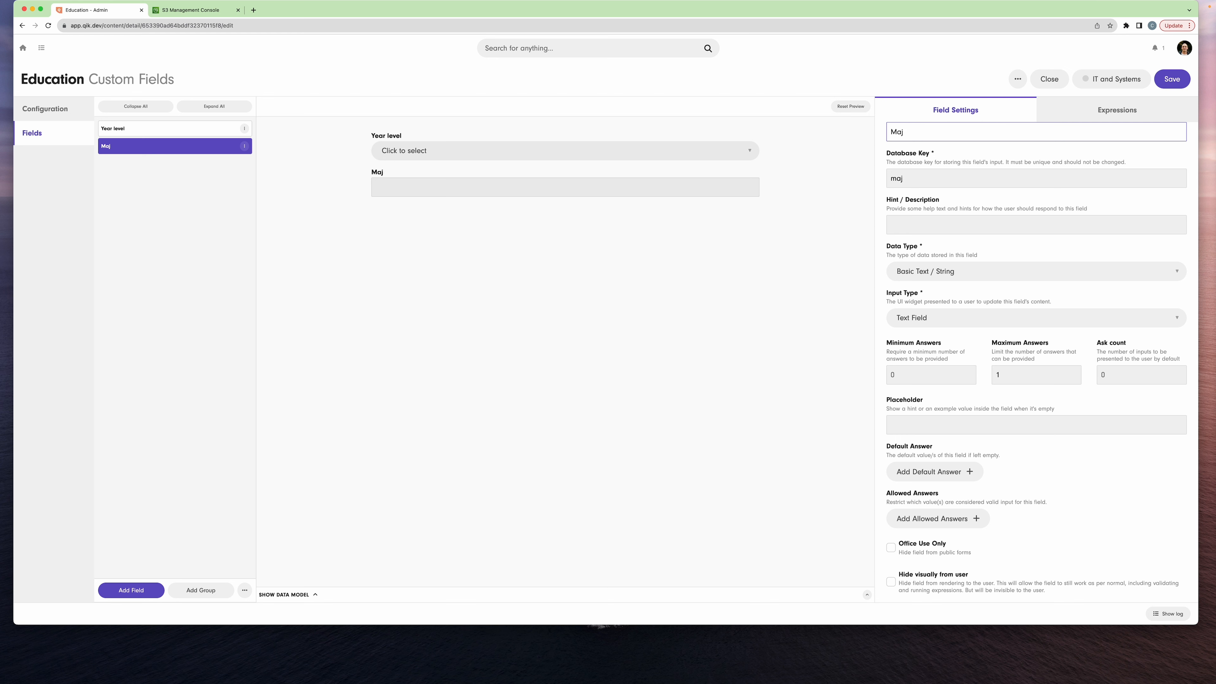
text(or Study)
click(144, 590)
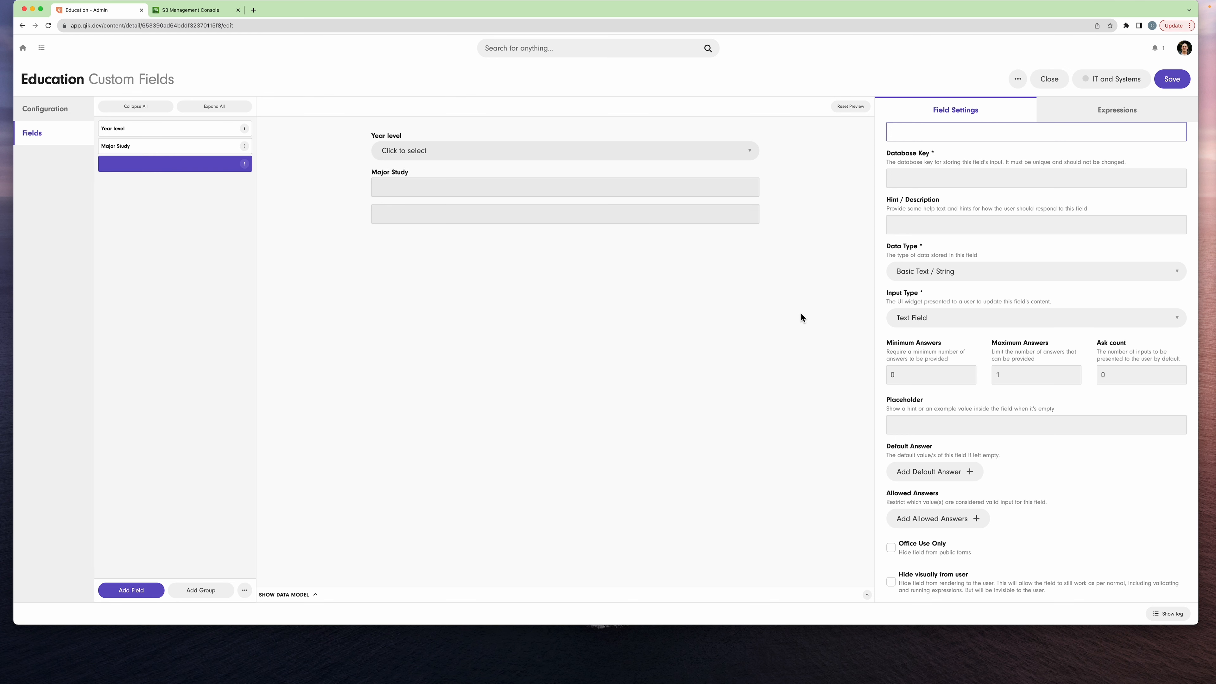
text(Minor Study)
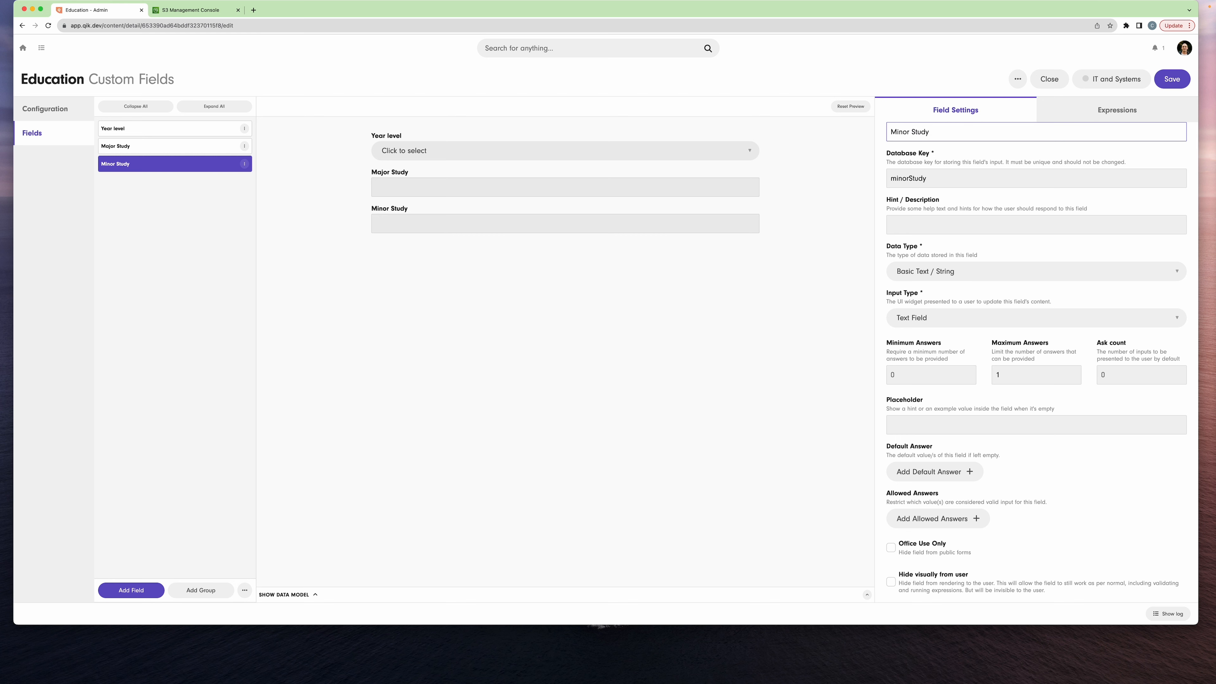
Add an Institution Name text field, then save and close the Education fieldset.
click(137, 594)
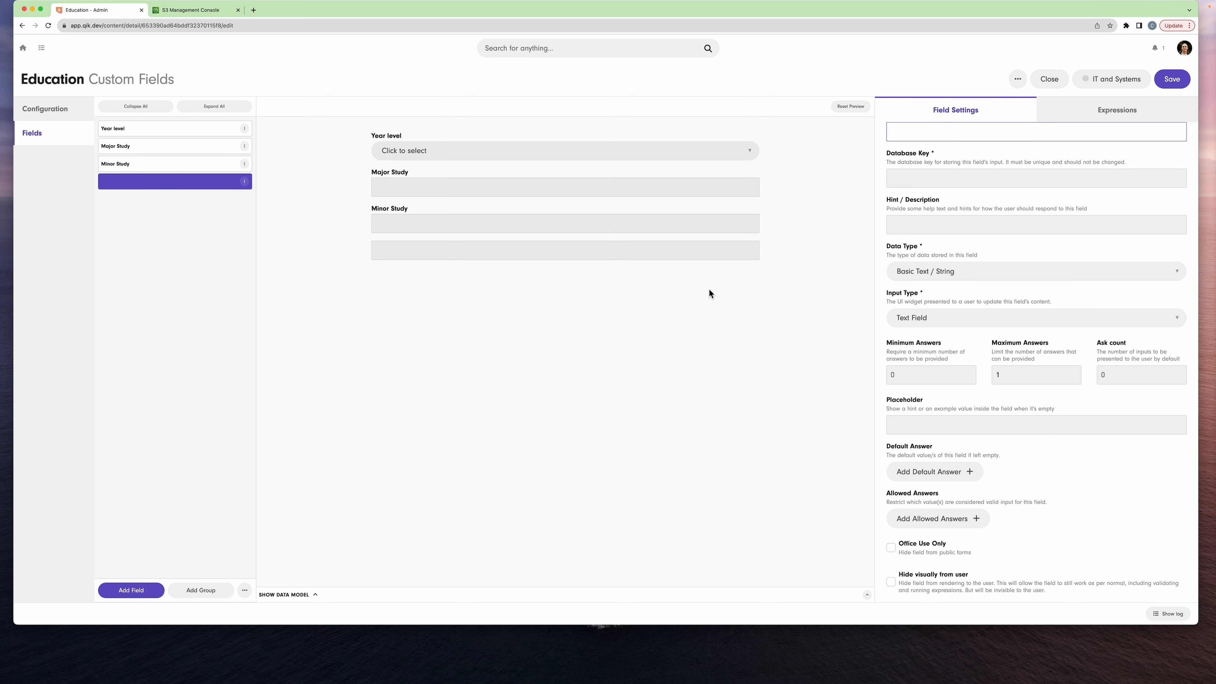
text(Inst)
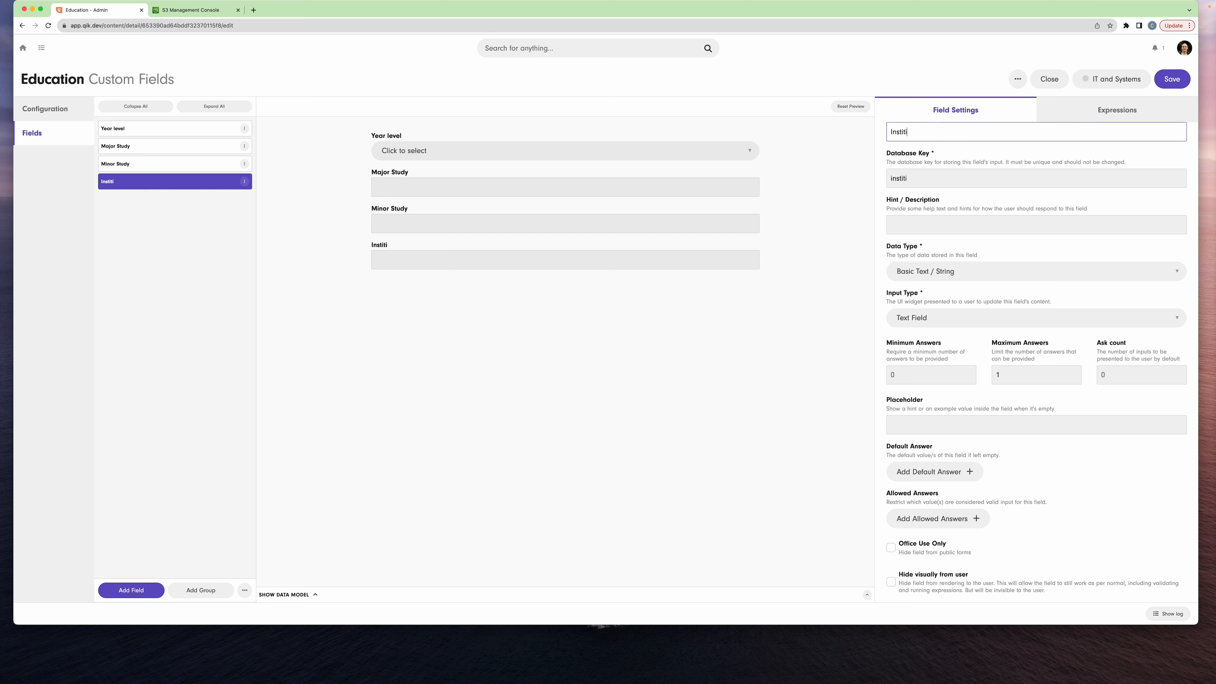
text(itution Name)
click(1173, 84)
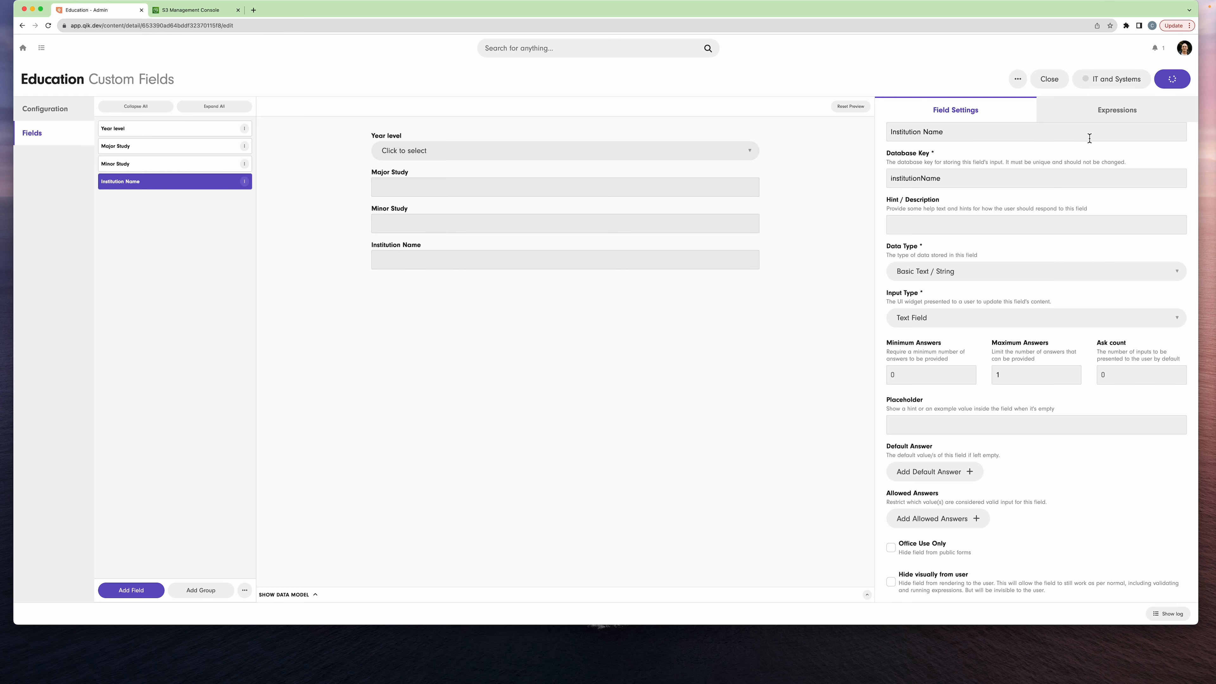
click(1048, 78)
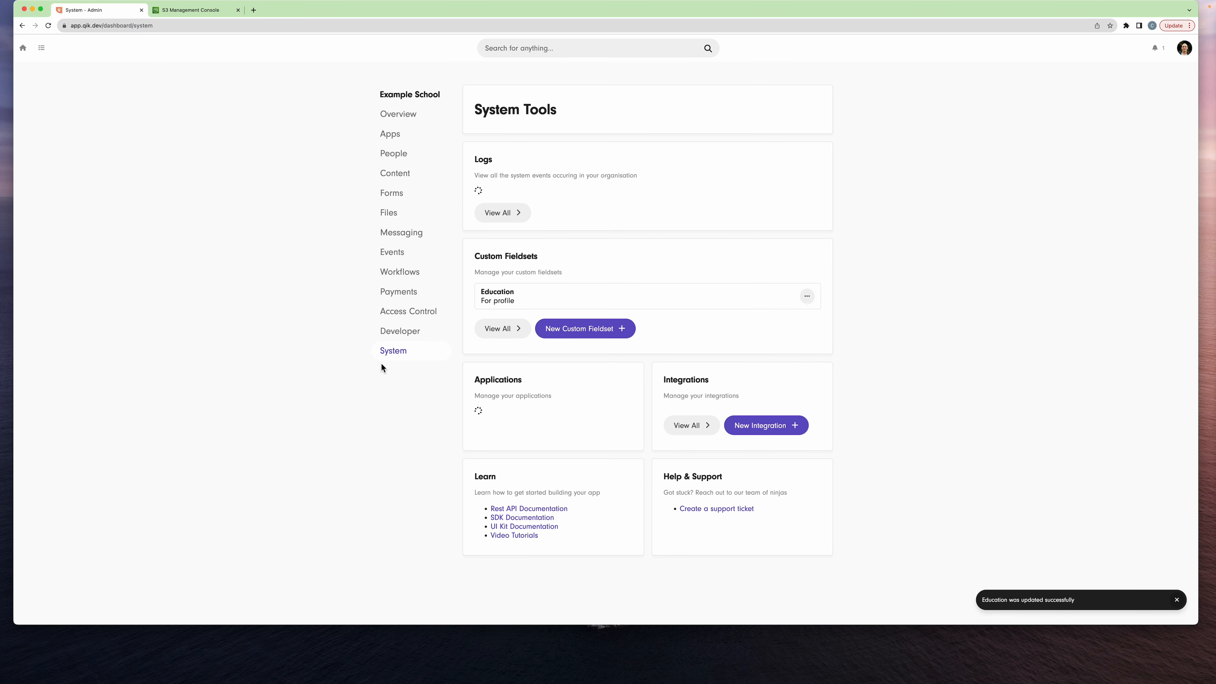
Create and save a new custom fieldset titled Medical for the Person type, scoped to IT and Systems.
click(605, 329)
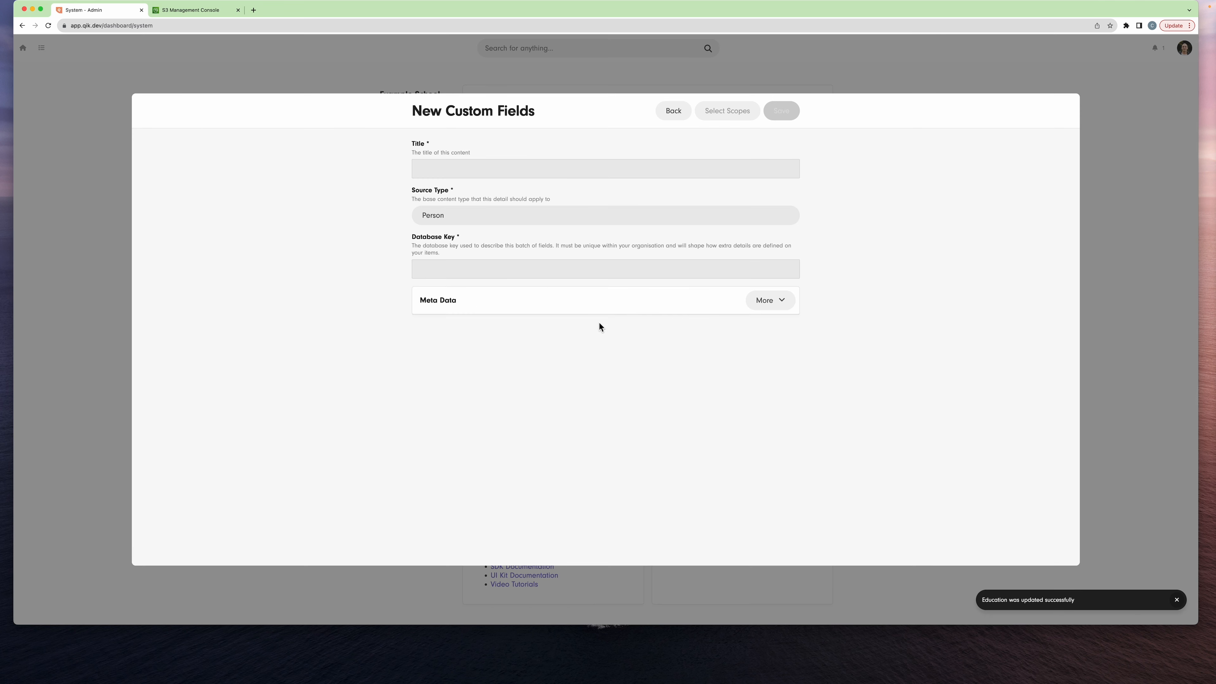
click(458, 173)
text(Medical)
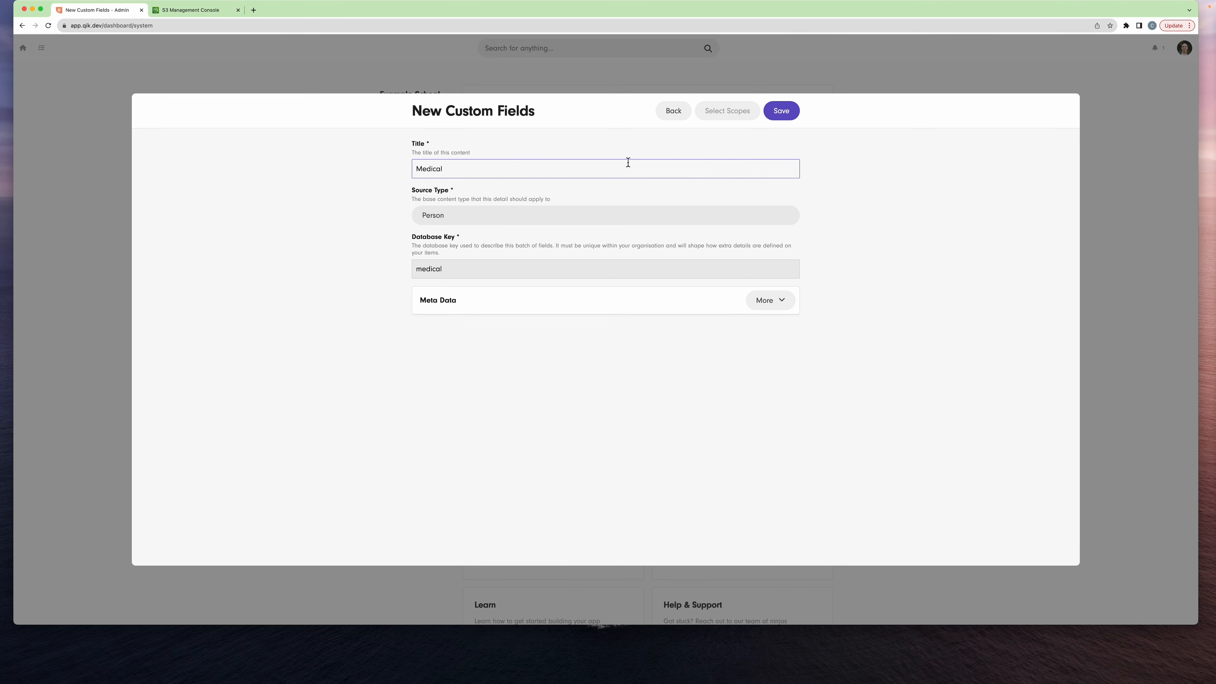
click(768, 102)
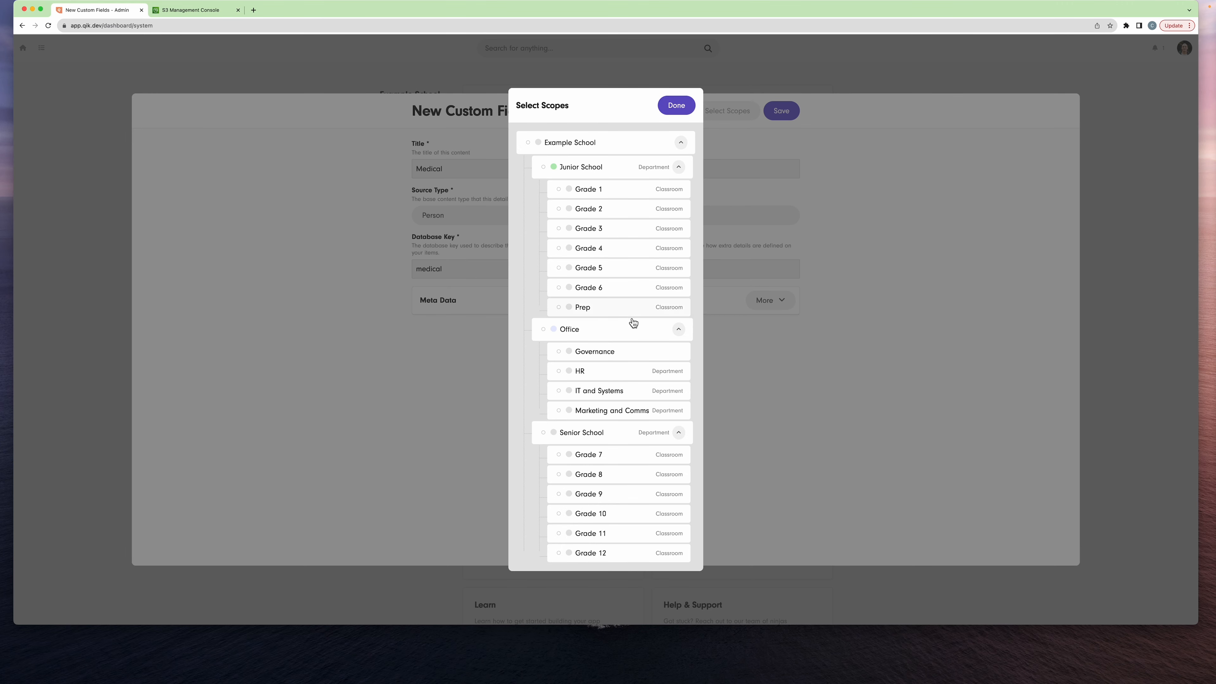
click(616, 392)
click(678, 109)
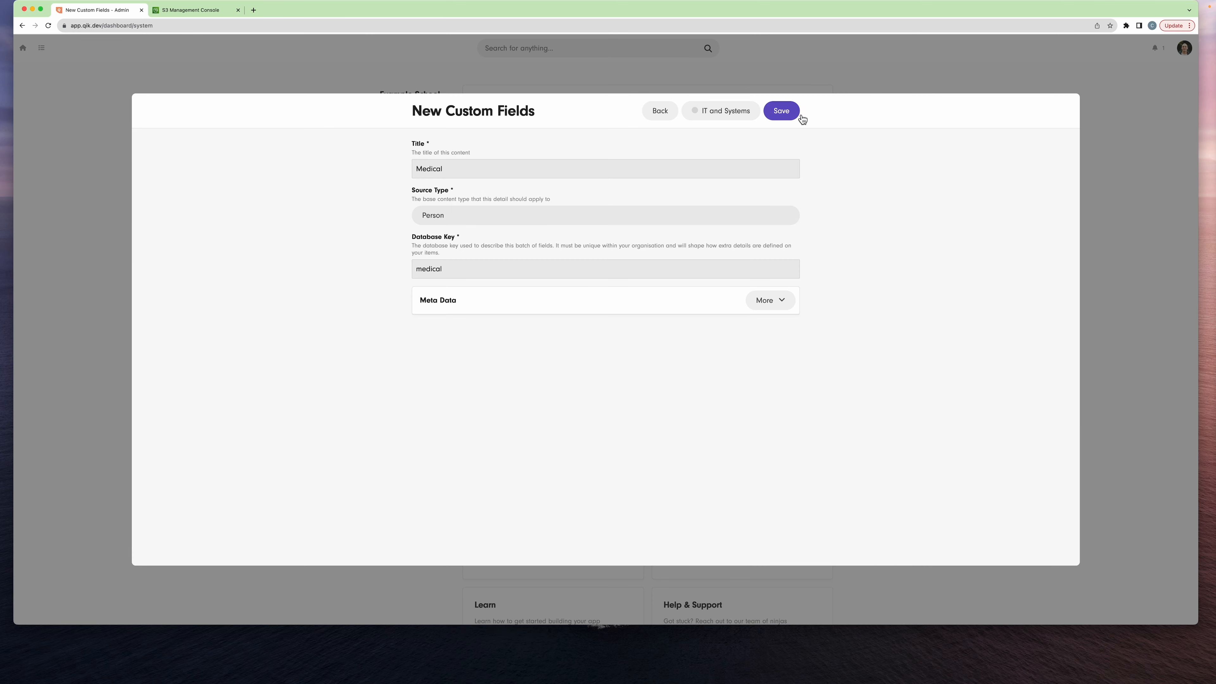
click(800, 116)
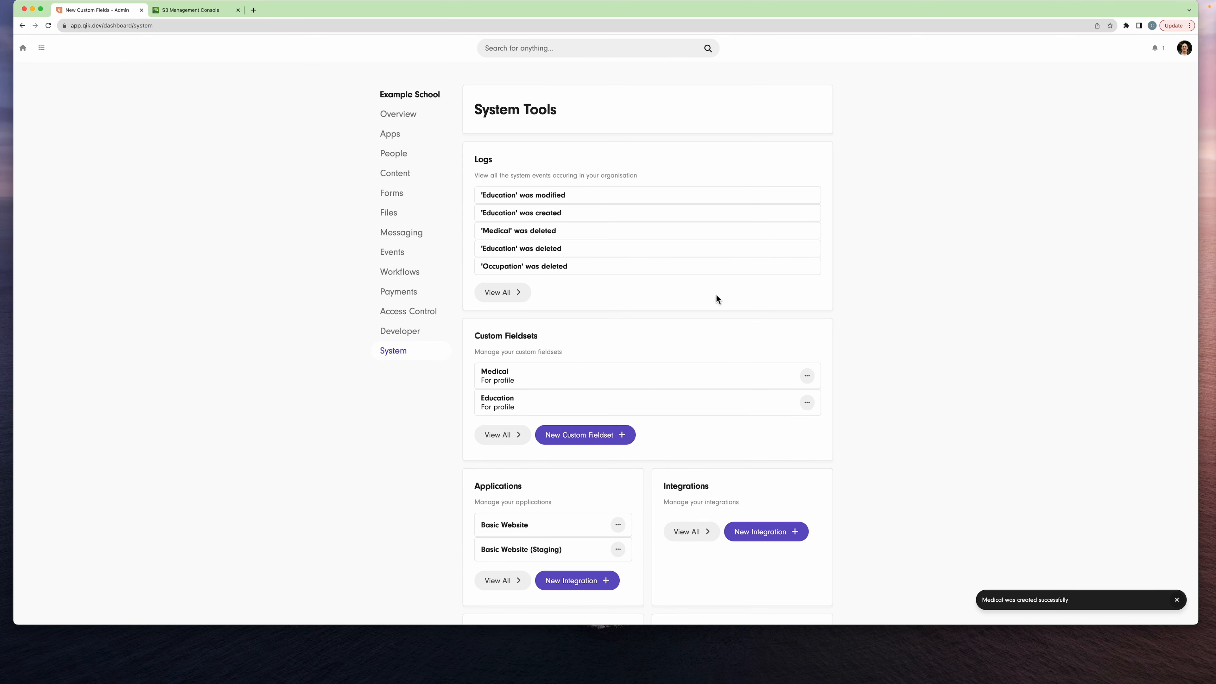
Add a field titled Allergies to the Medical fieldset, with Buttons as its input type.
click(572, 377)
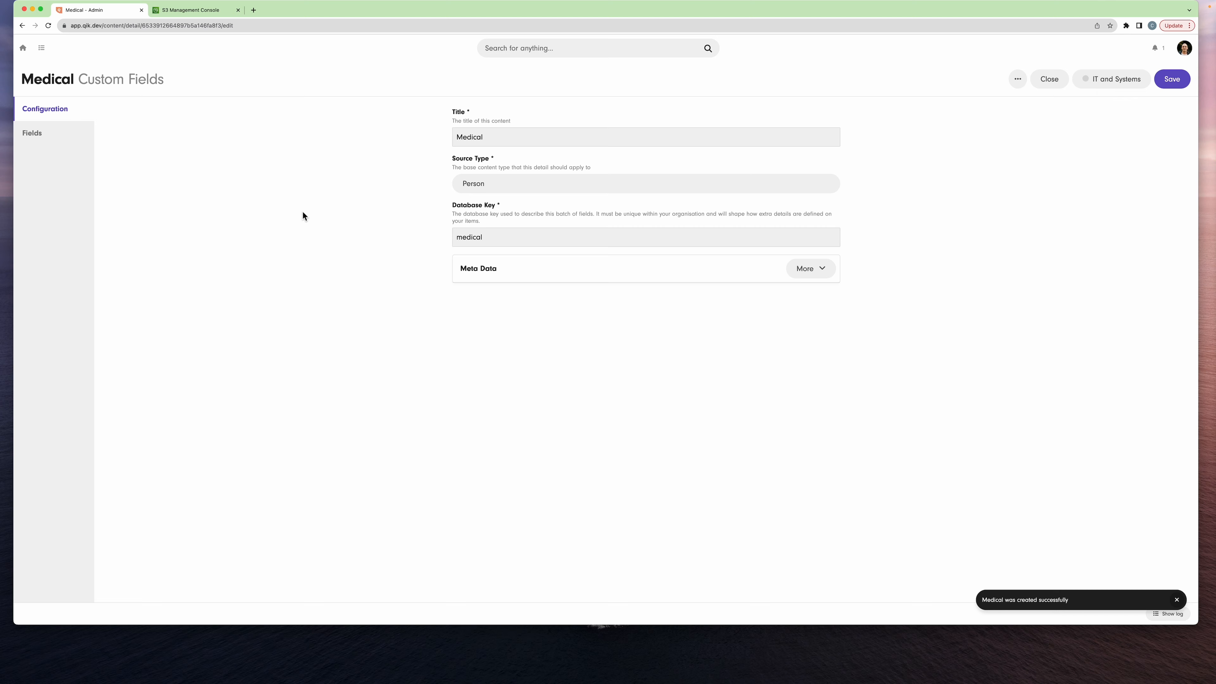
click(47, 133)
click(131, 590)
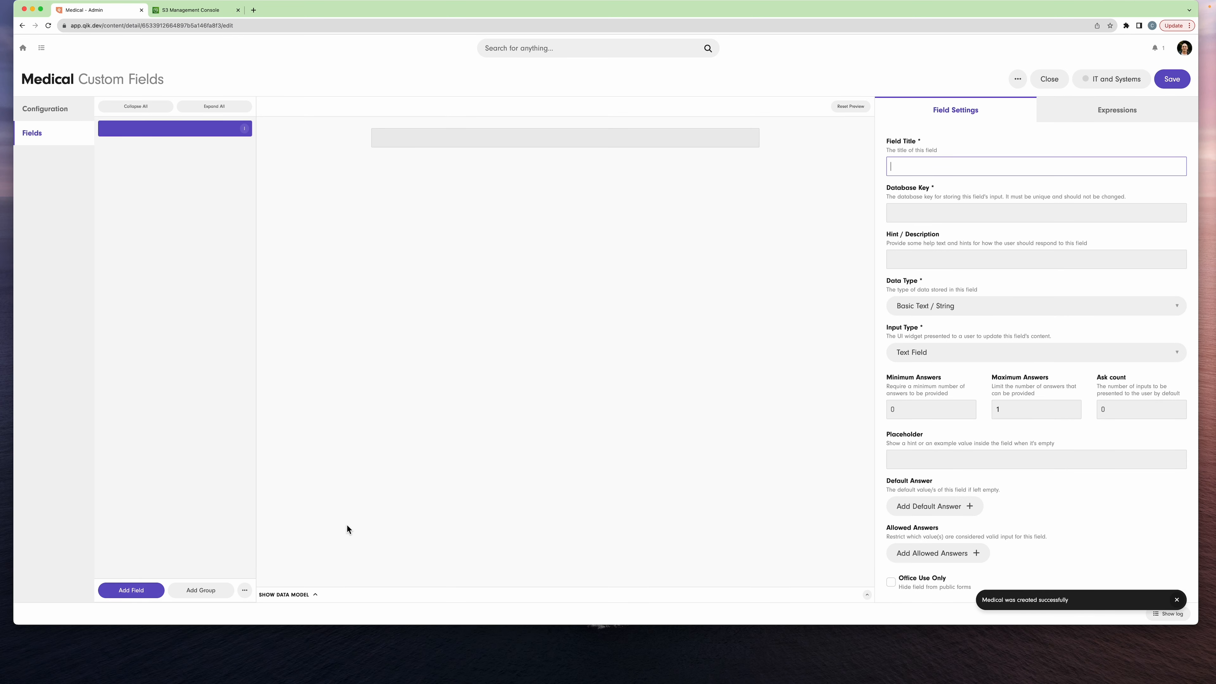
text(Allergies)
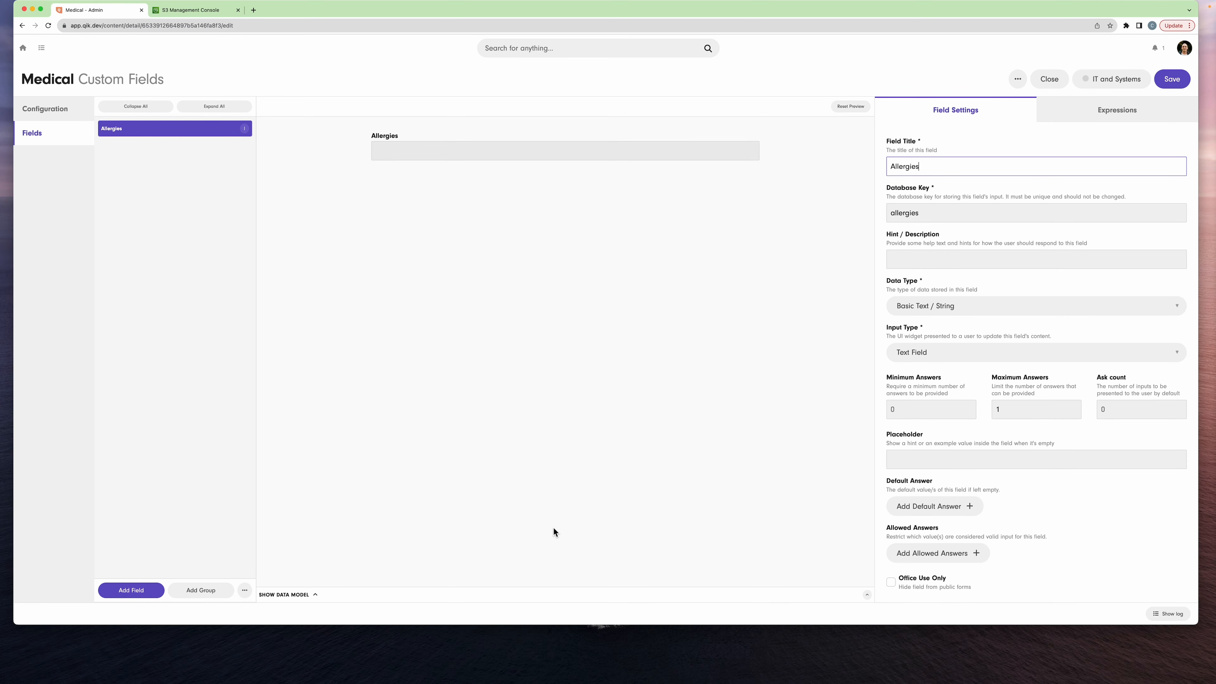
click(933, 352)
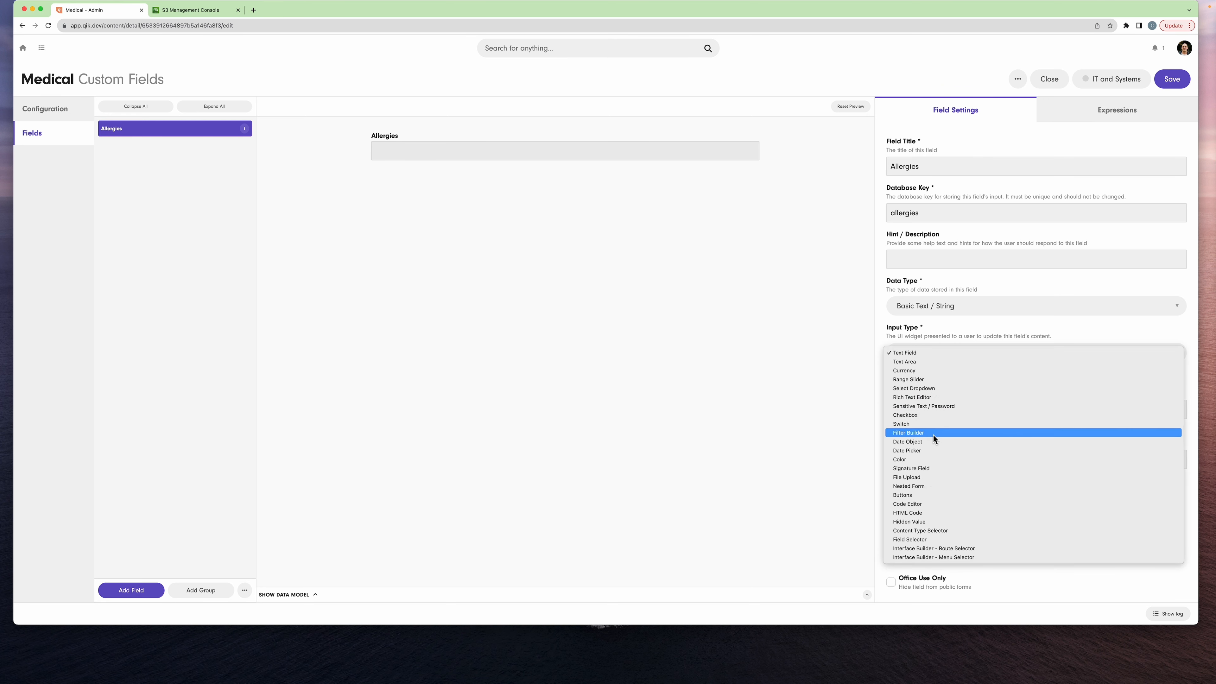
click(925, 494)
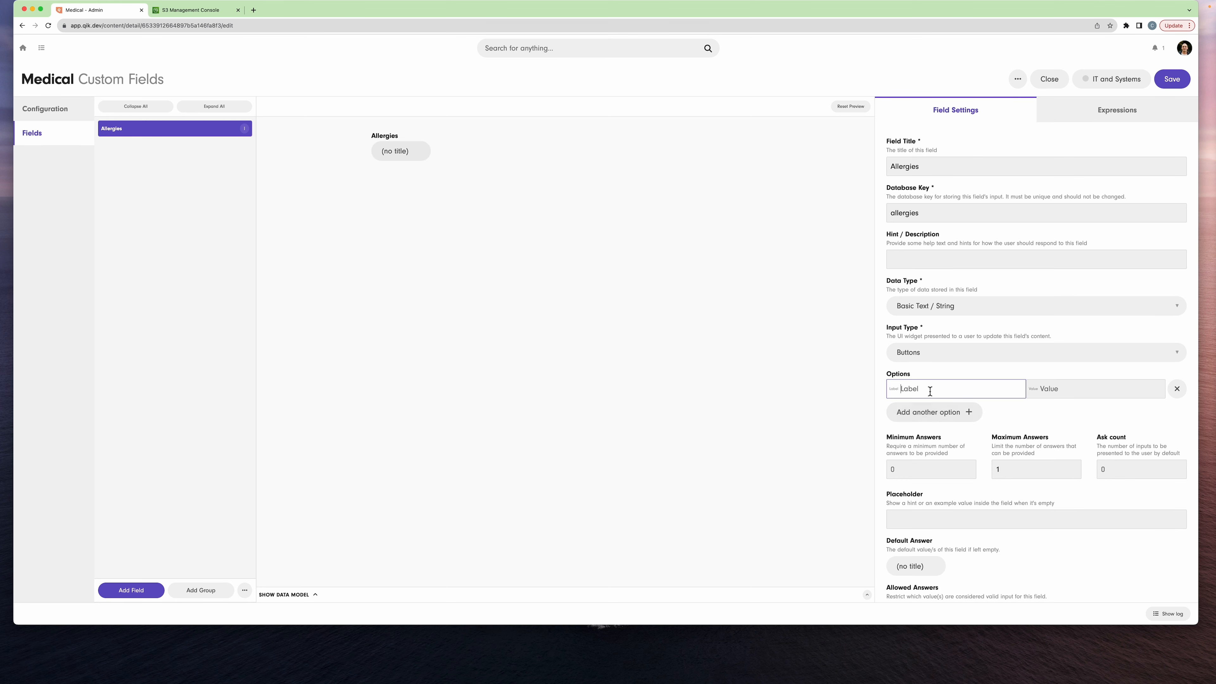
Add the options Eggs, Shellfish, Nuts and Milk to the Allergies field.
text(Eggs)
key(Return)
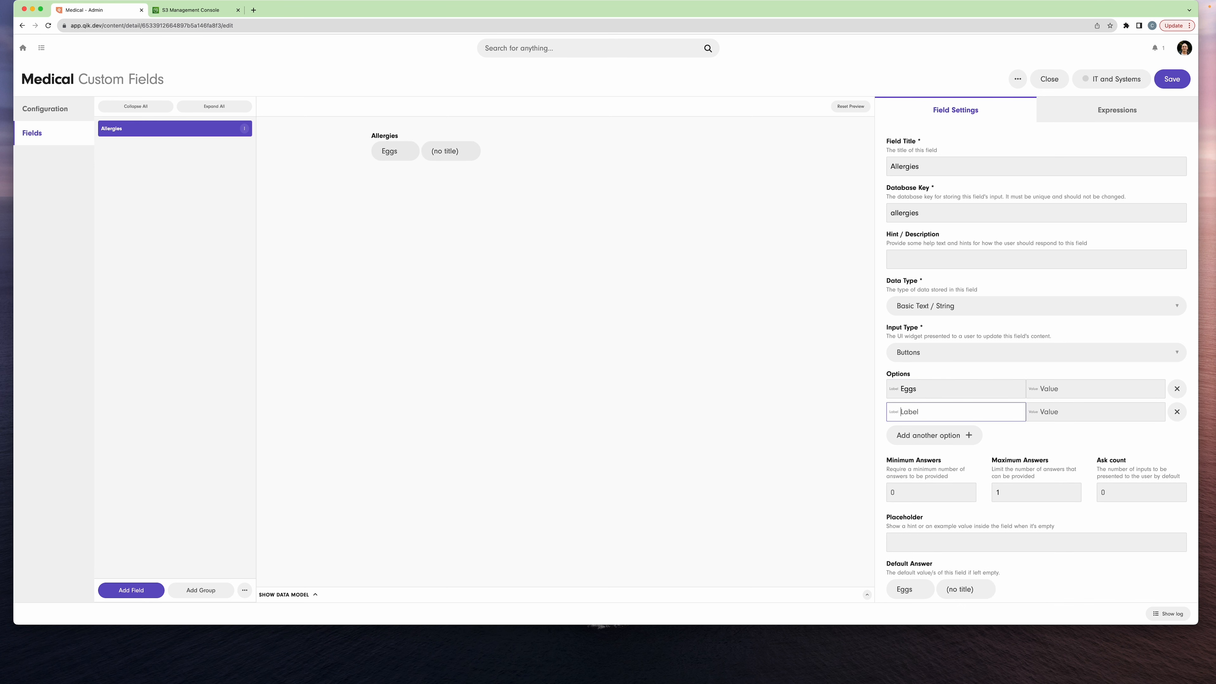
text(Shellfish)
key(Return)
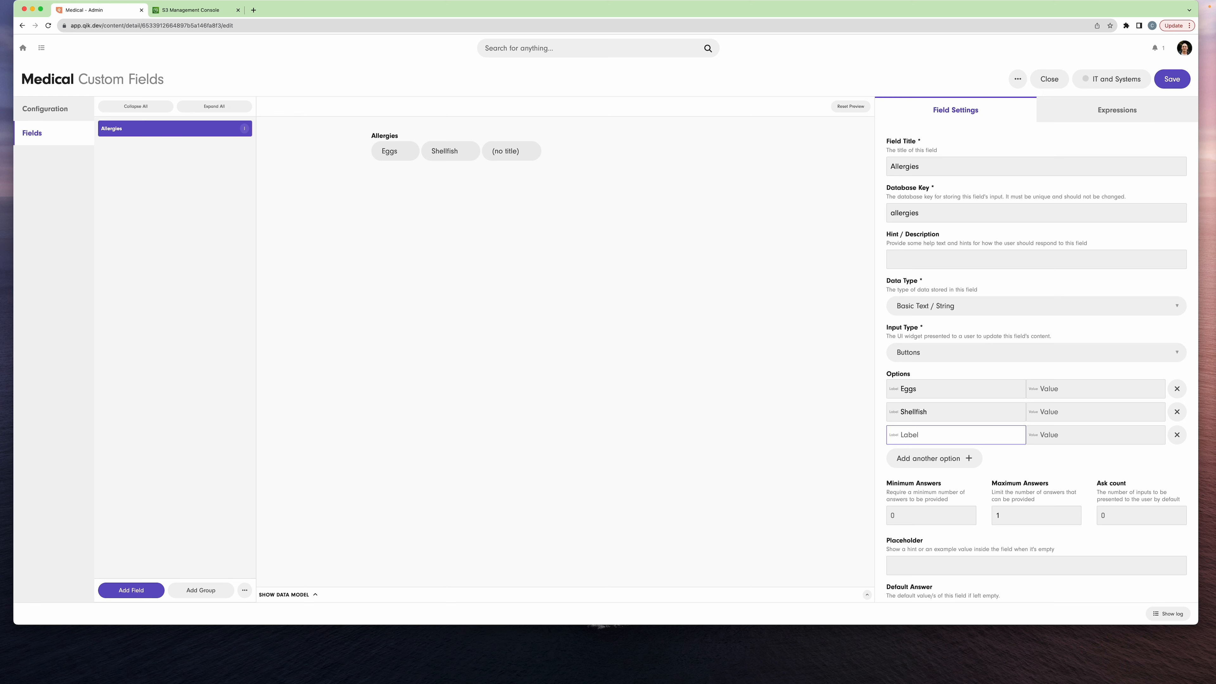
text(Nuts)
key(Return)
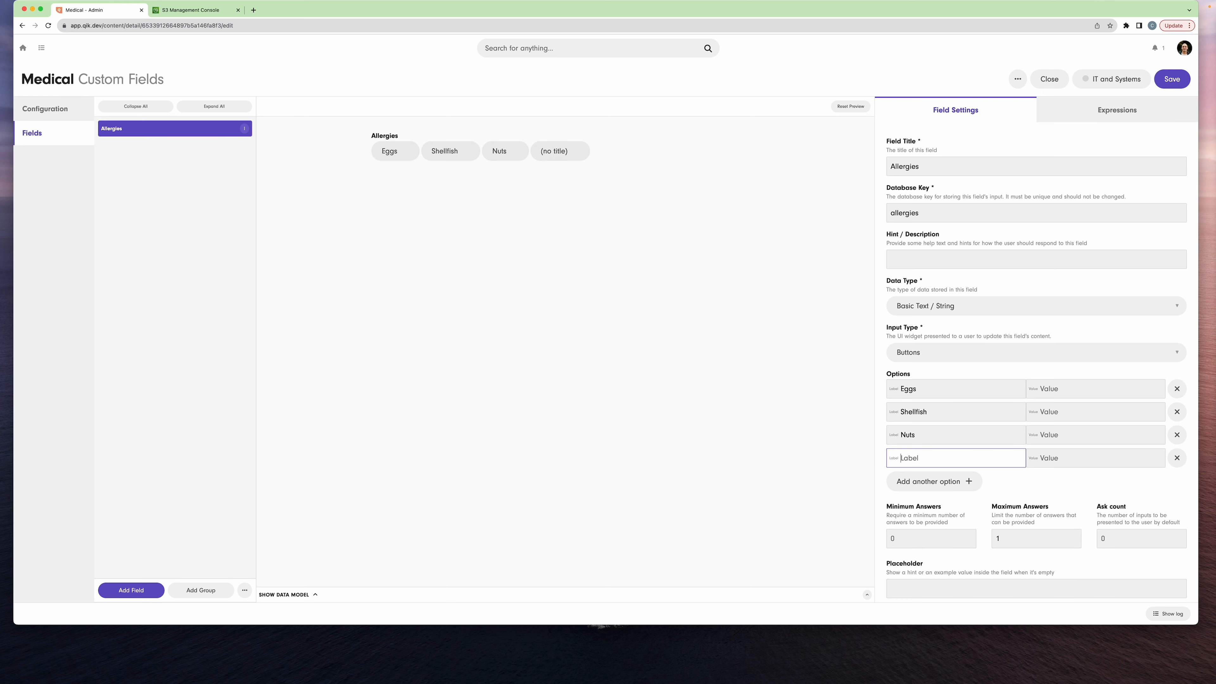
text(Milk)
key(Return)
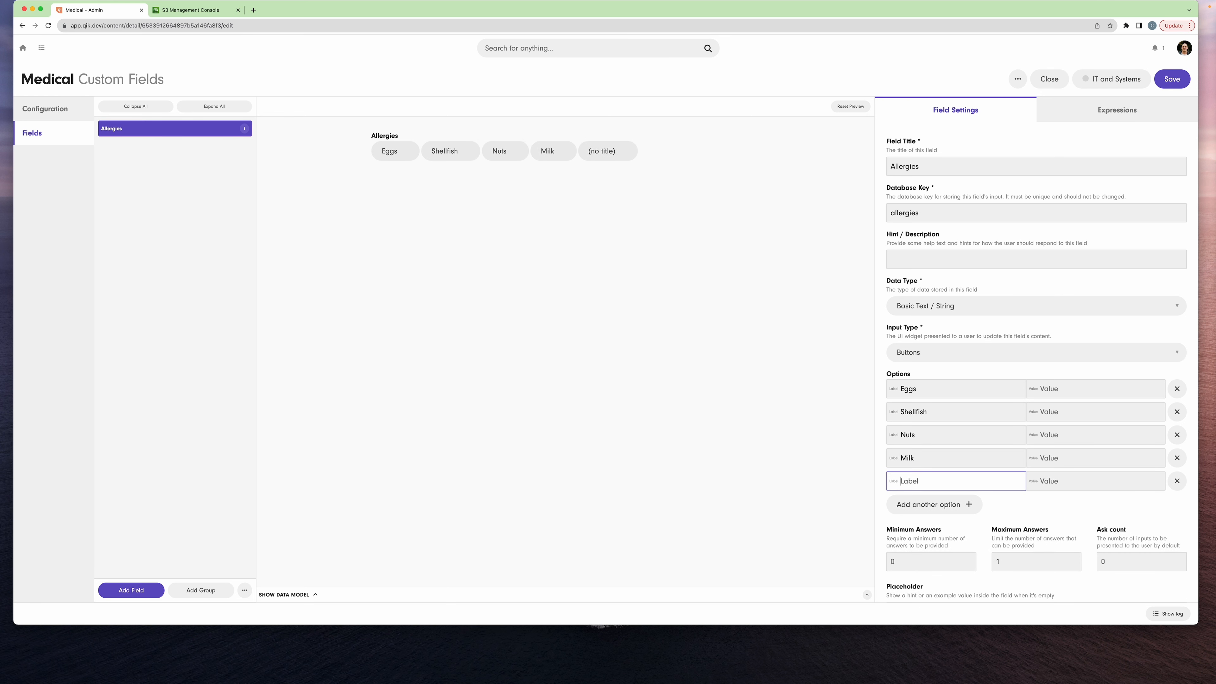
Add the Allergies options Fruit and Other, giving Other the value other.
text(Fruit)
scroll(1096, 345, down, 3)
click(953, 415)
text(Other)
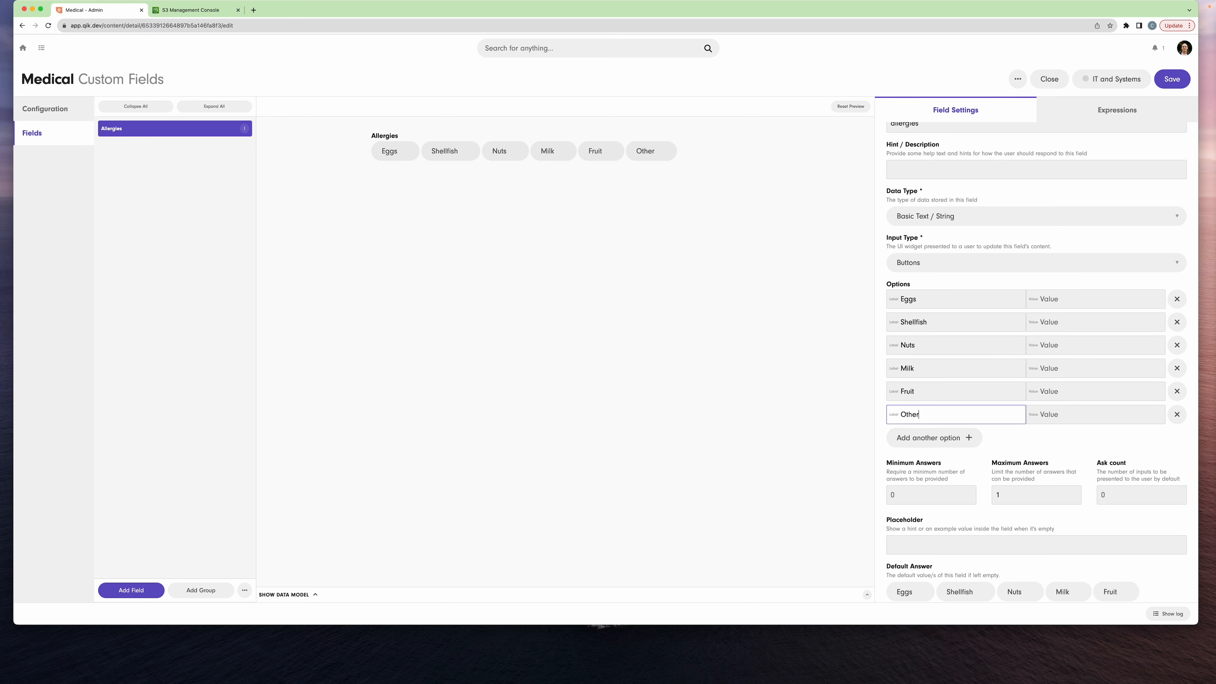
click(1046, 414)
text(other)
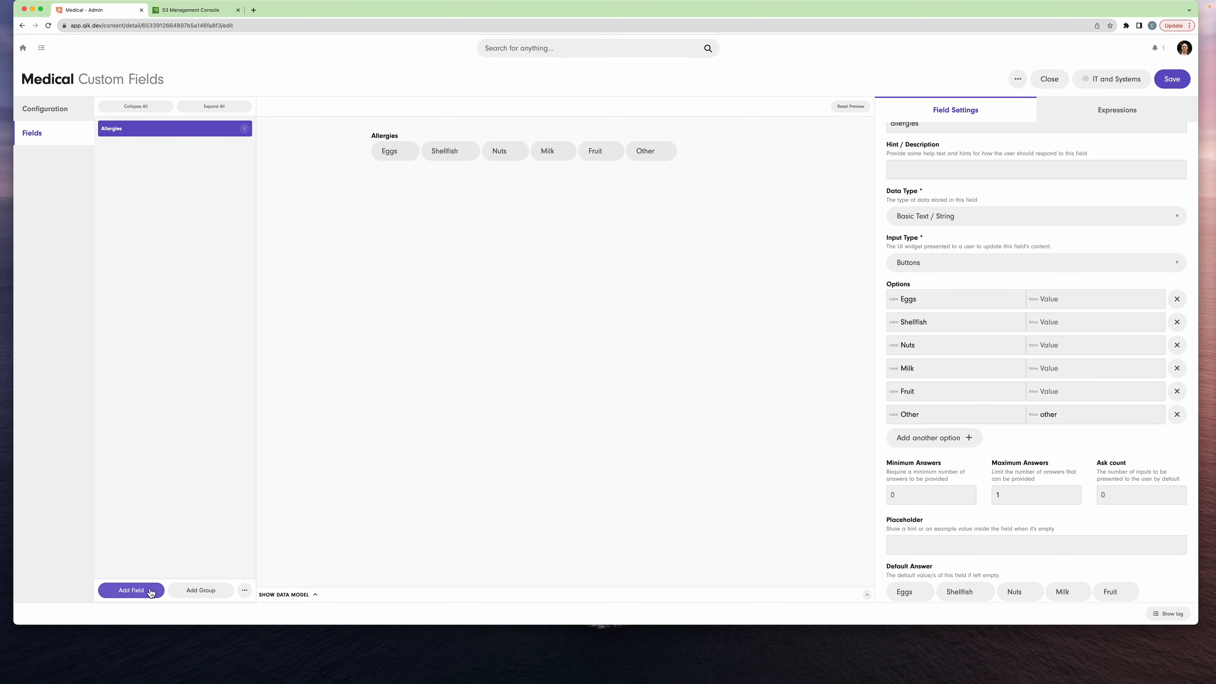
Add a second field titled Other Allergies to the Medical fieldset, with Text Area as its input type.
click(131, 590)
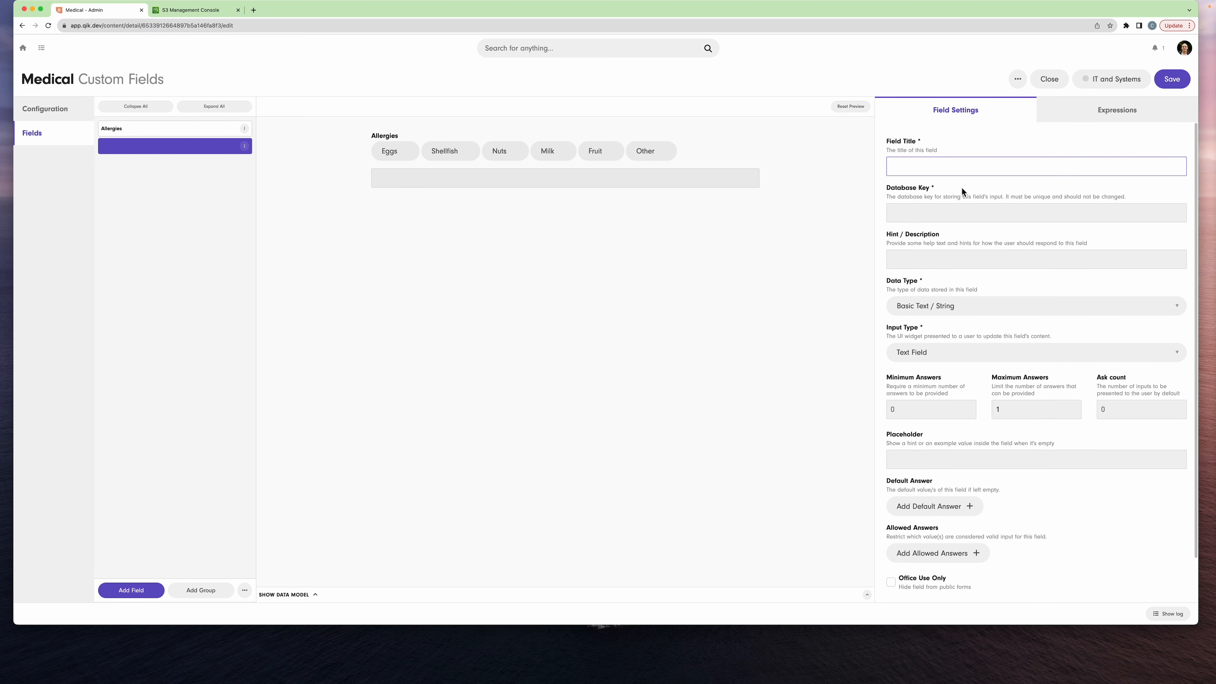
text(other ai)
key(super+a)
text(Othe)
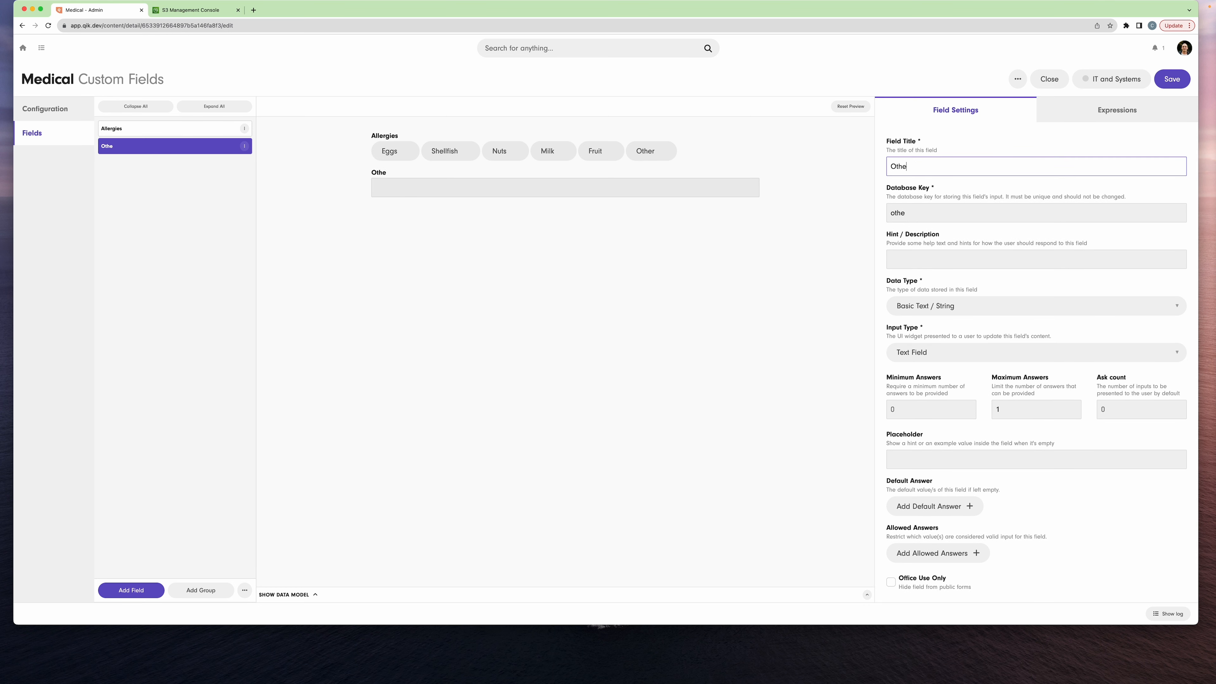
text(r AIlergies)
click(936, 355)
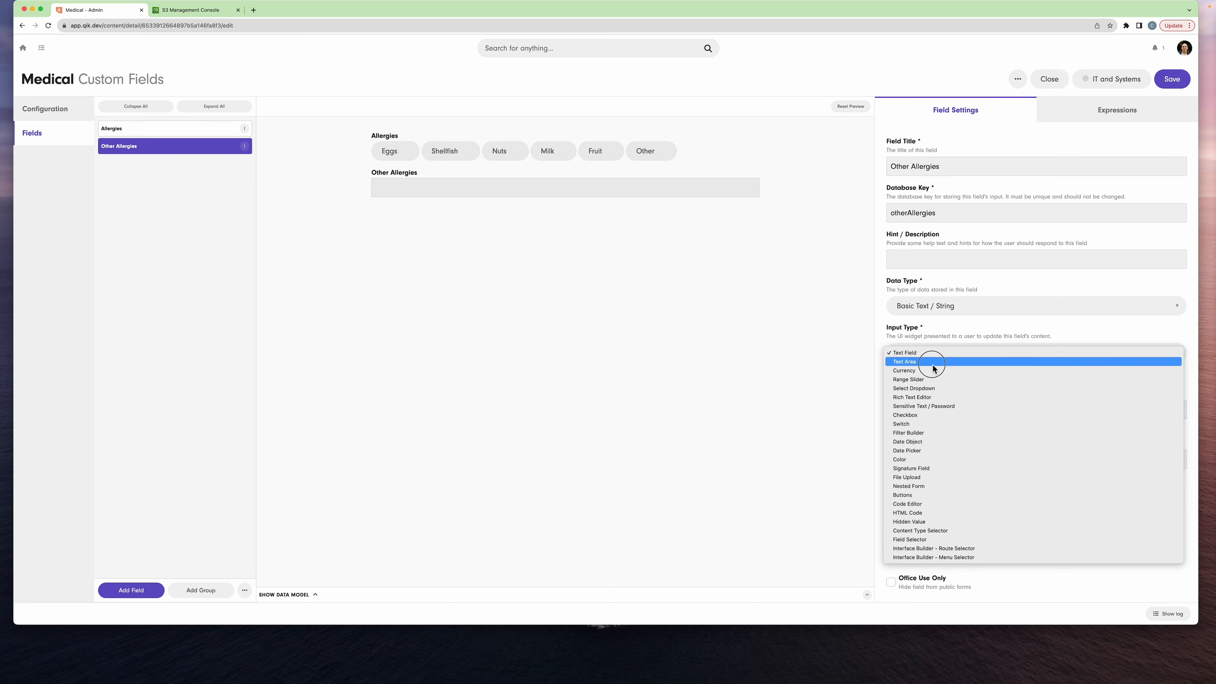
click(938, 365)
View the Allergies snippets offered for the Show expression of the Other Allergies field.
click(1094, 109)
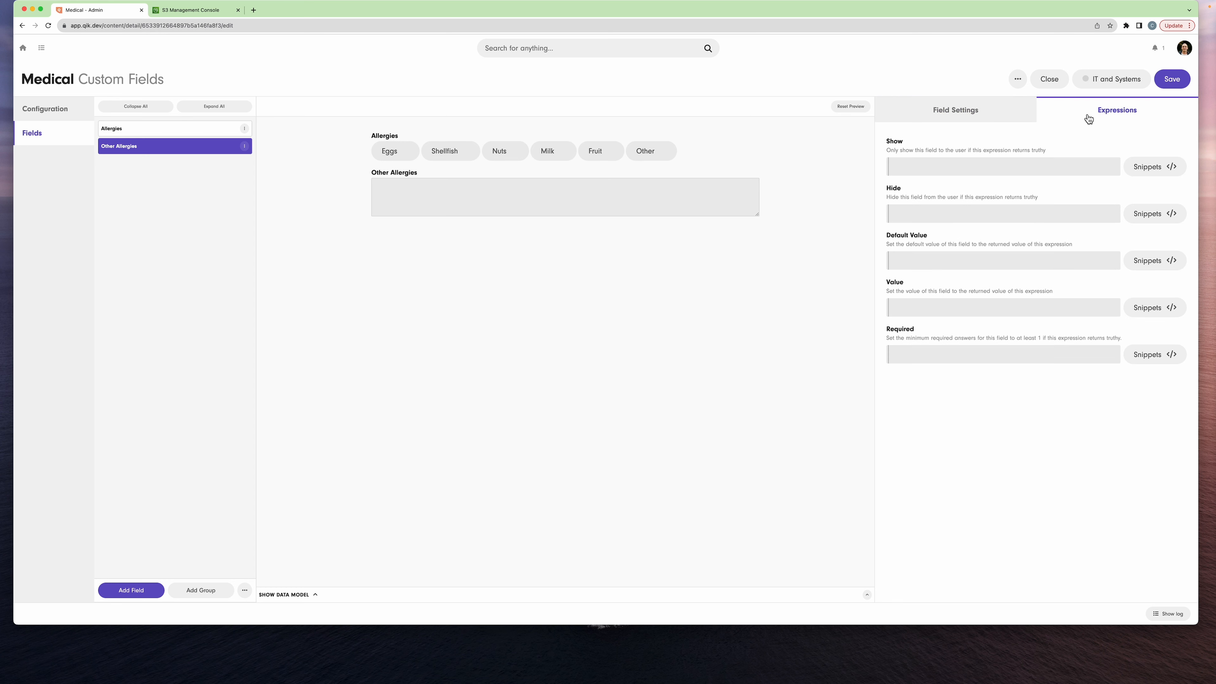
click(1147, 168)
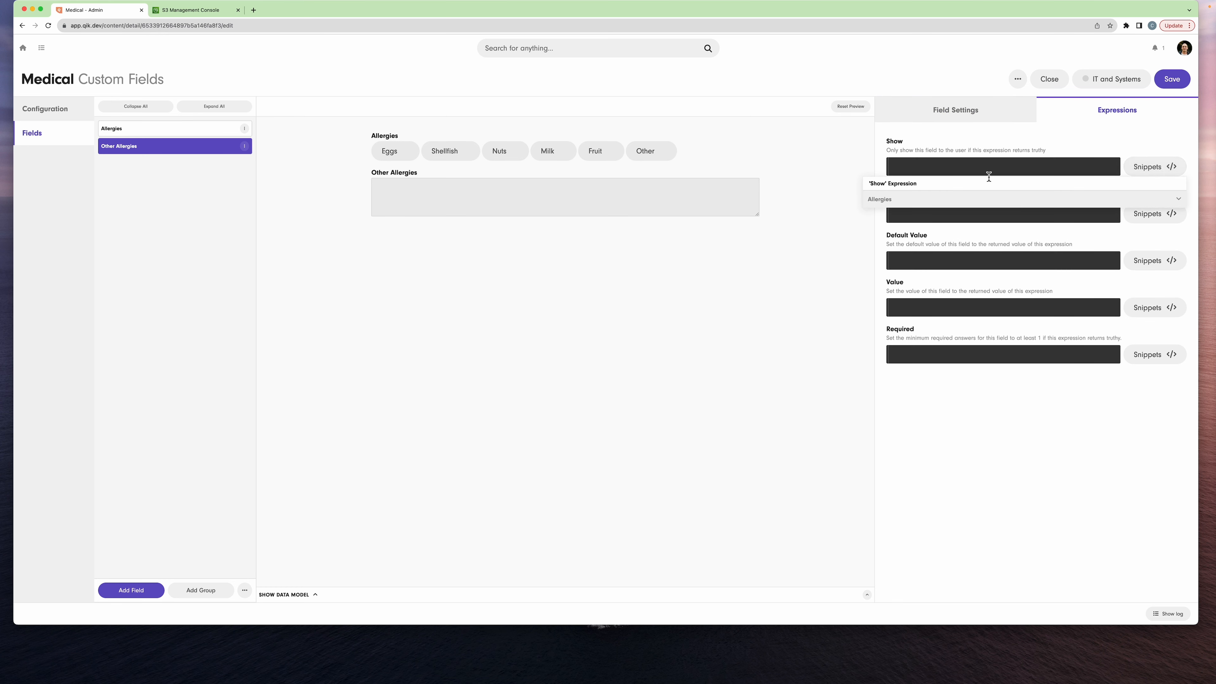
click(887, 202)
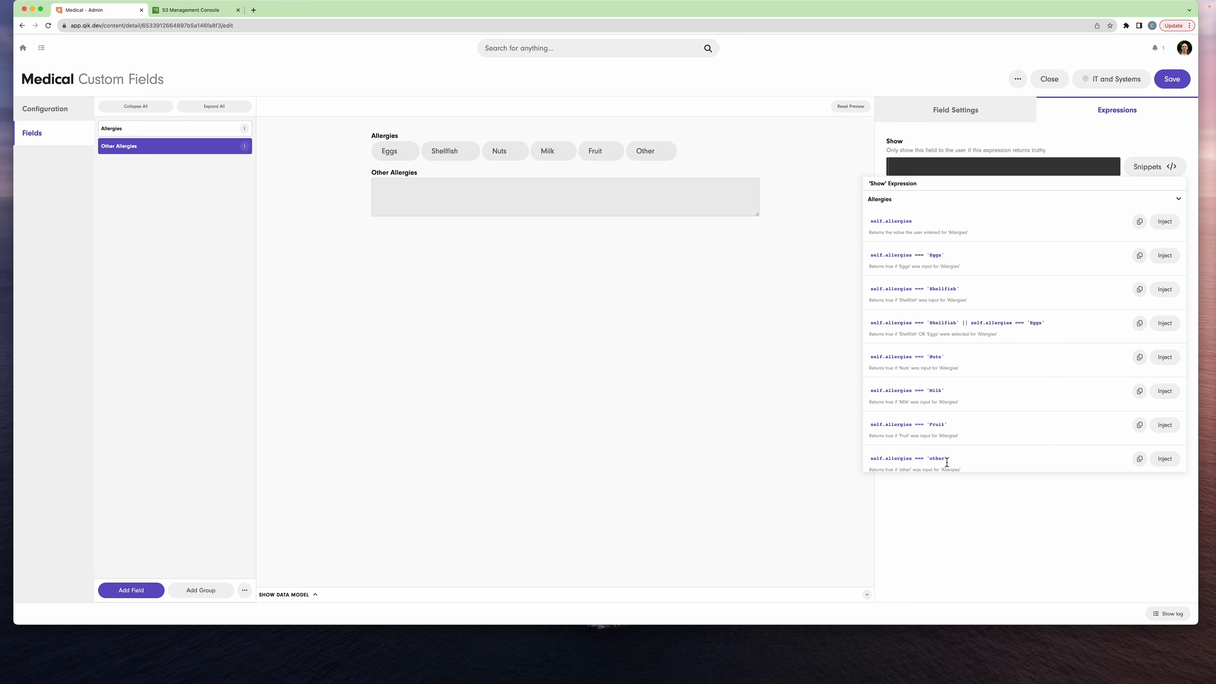
Test the Allergies buttons in the preview by choosing Nuts and Milk in turn, and return to the field settings.
click(464, 149)
click(506, 153)
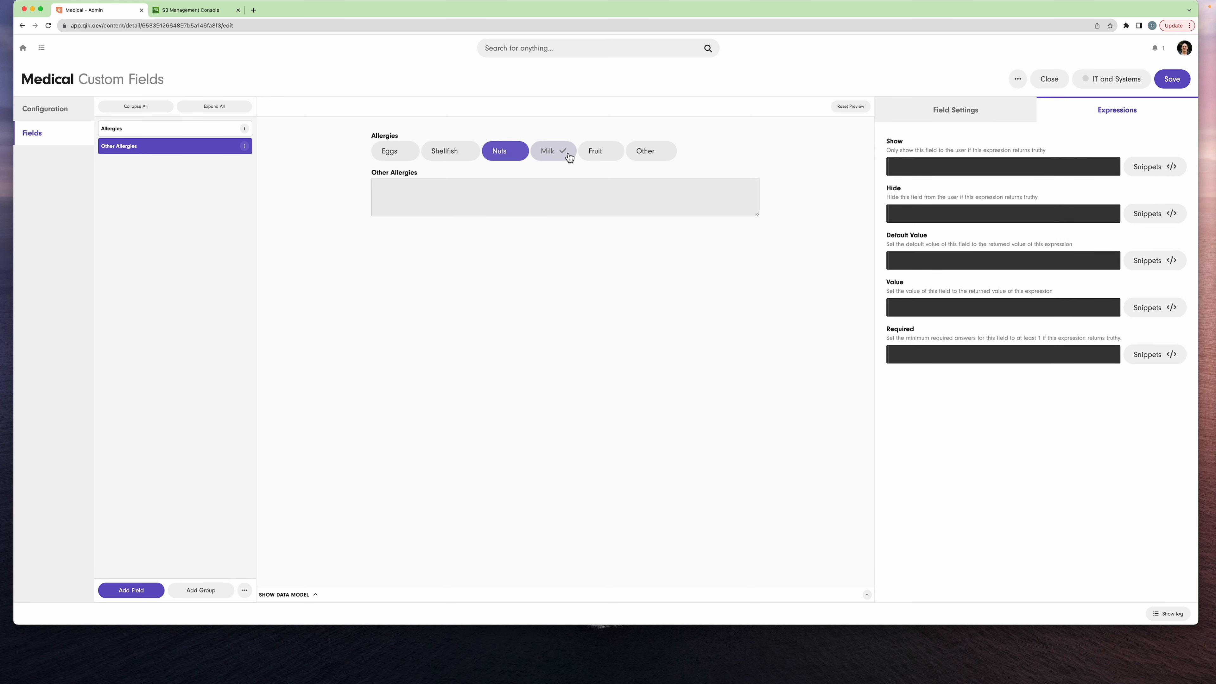
click(558, 152)
click(989, 116)
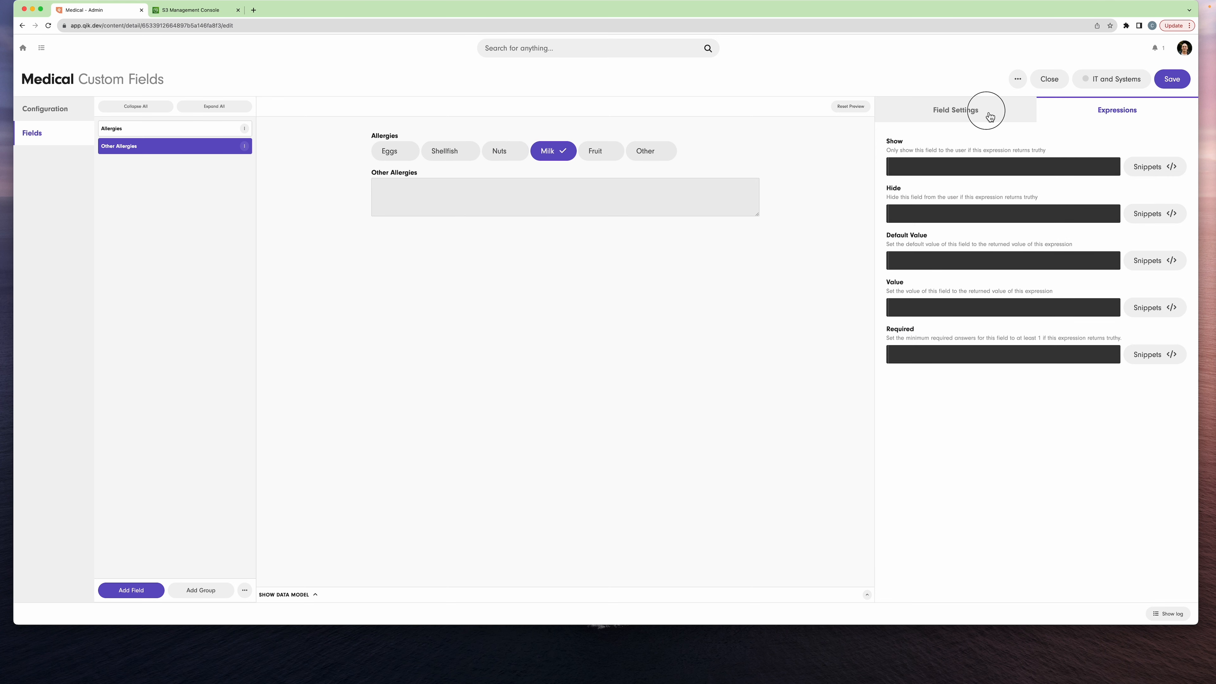
Set the maximum answers of the Allergies field to 0.
click(212, 128)
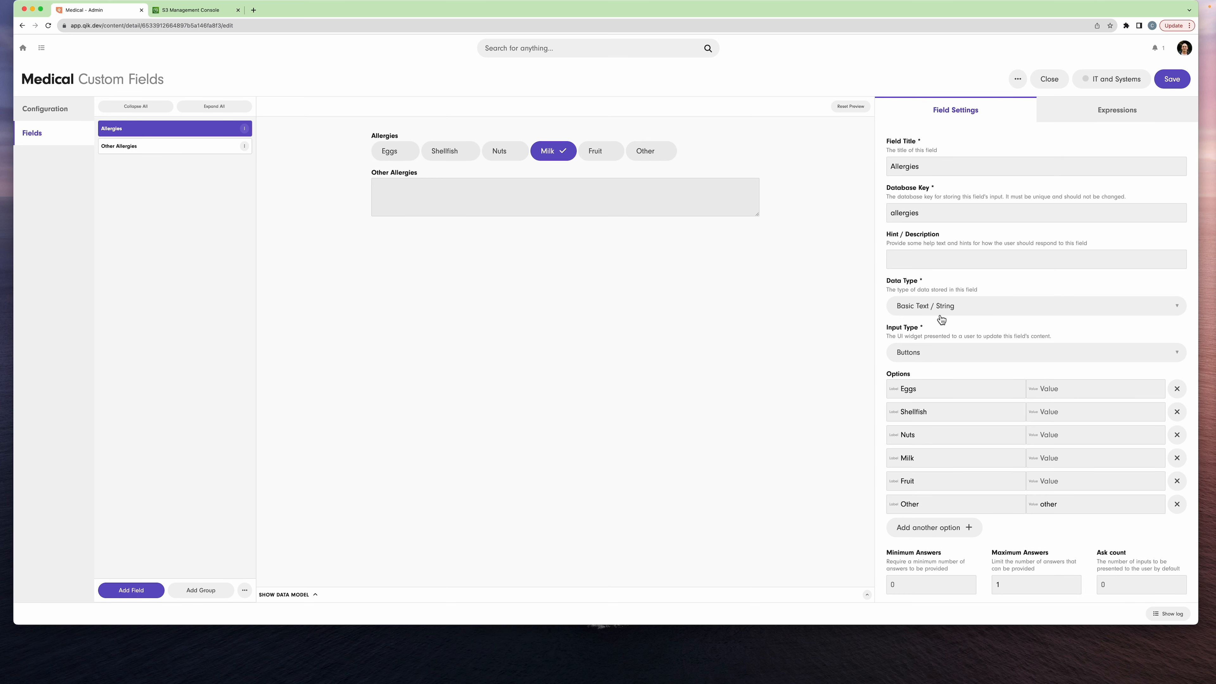
click(1027, 580)
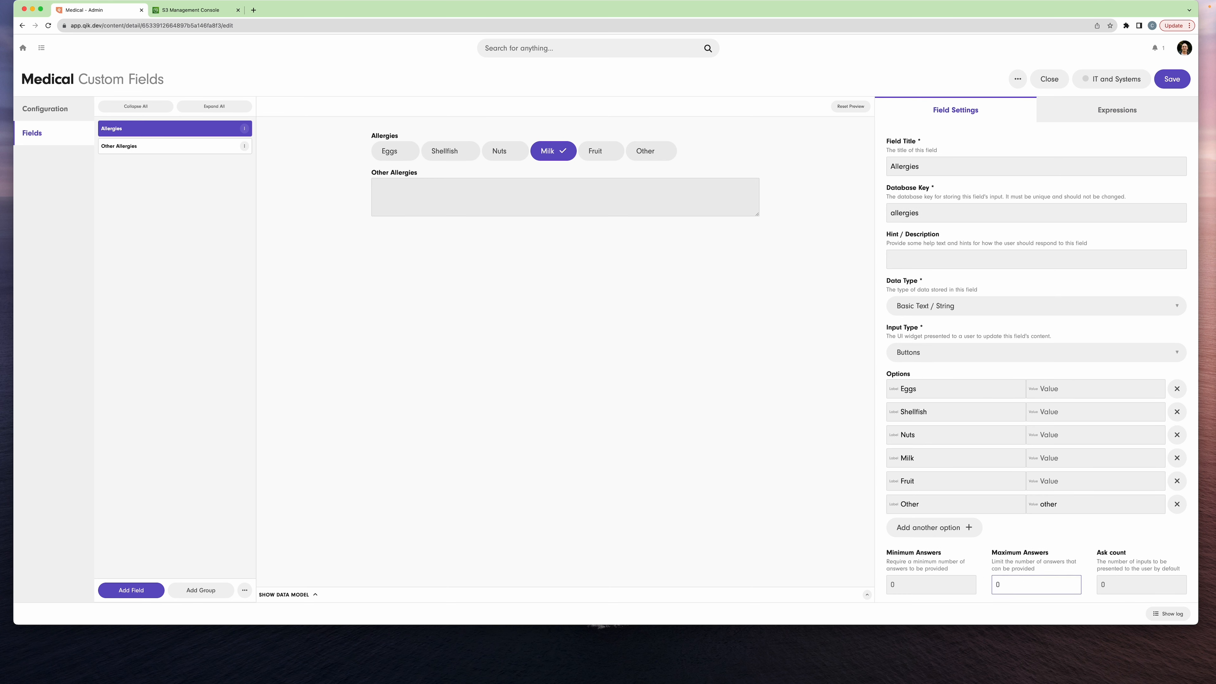
click(742, 422)
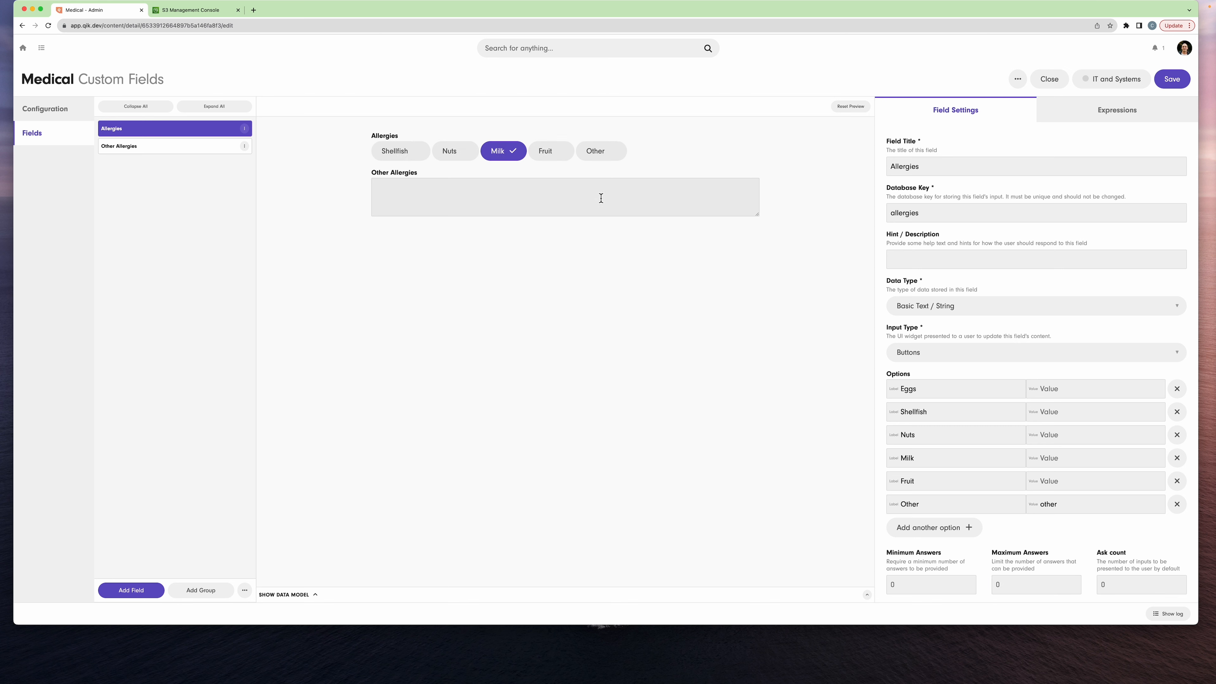
Test selecting and clearing several Allergies options together in the preview, including Eggs, Shellfish, Nuts, Milk, Fruit and Other.
click(545, 157)
click(463, 155)
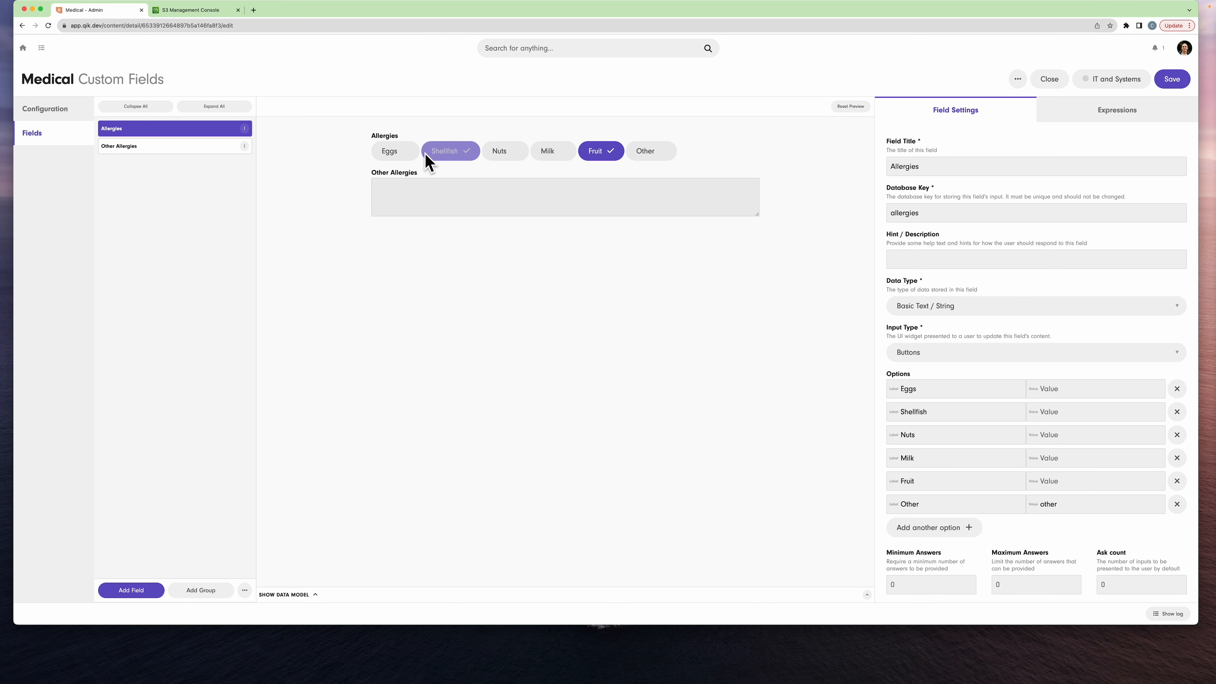
click(401, 155)
click(464, 154)
click(509, 153)
click(573, 152)
click(605, 152)
click(525, 152)
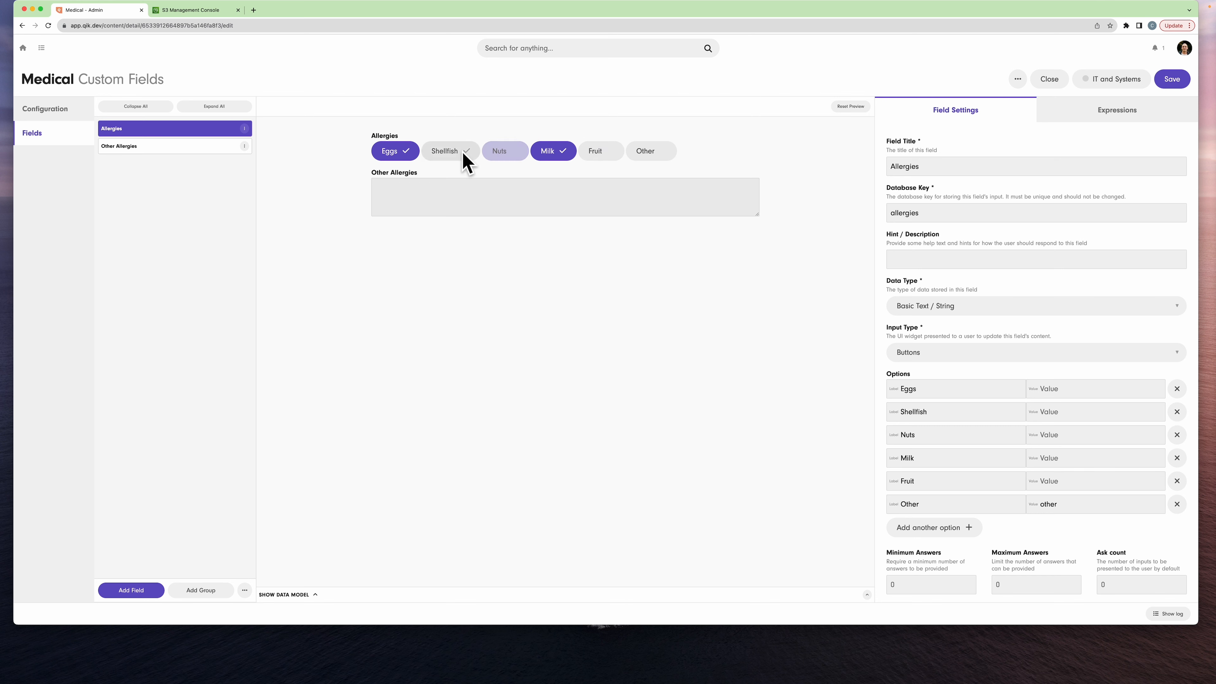
click(407, 152)
click(550, 153)
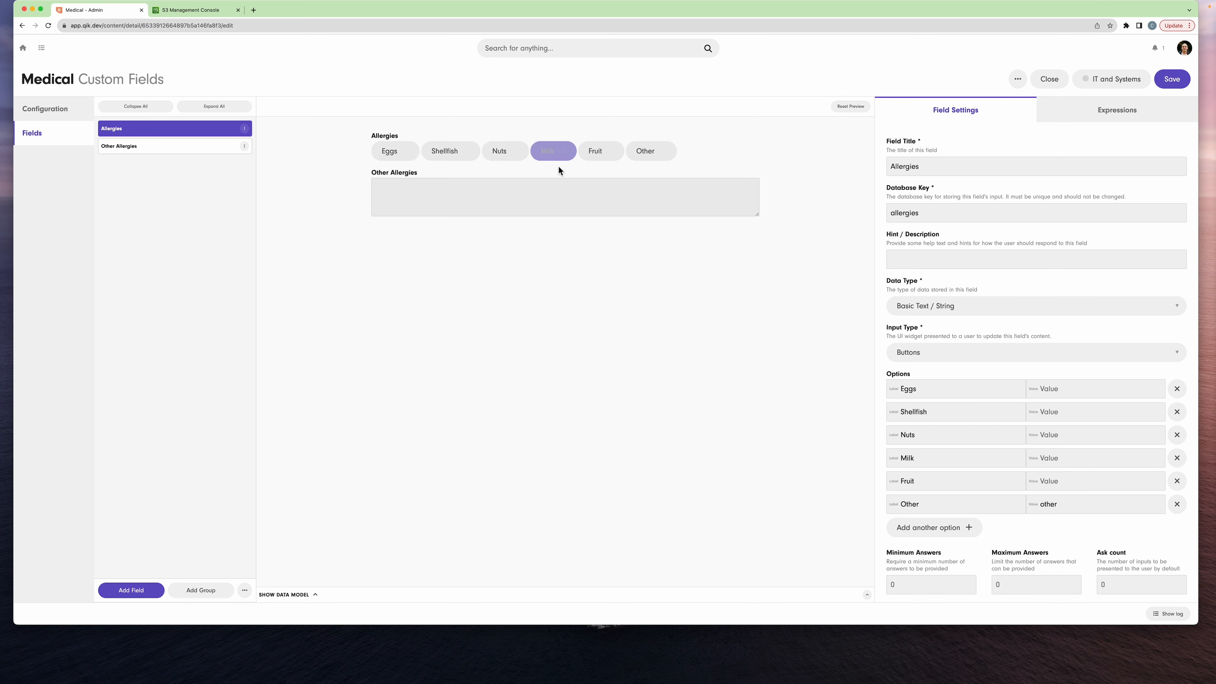
click(655, 153)
click(655, 152)
Set the Show expression of the Other Allergies field to the snippet self.allergies.includes('other').
click(206, 151)
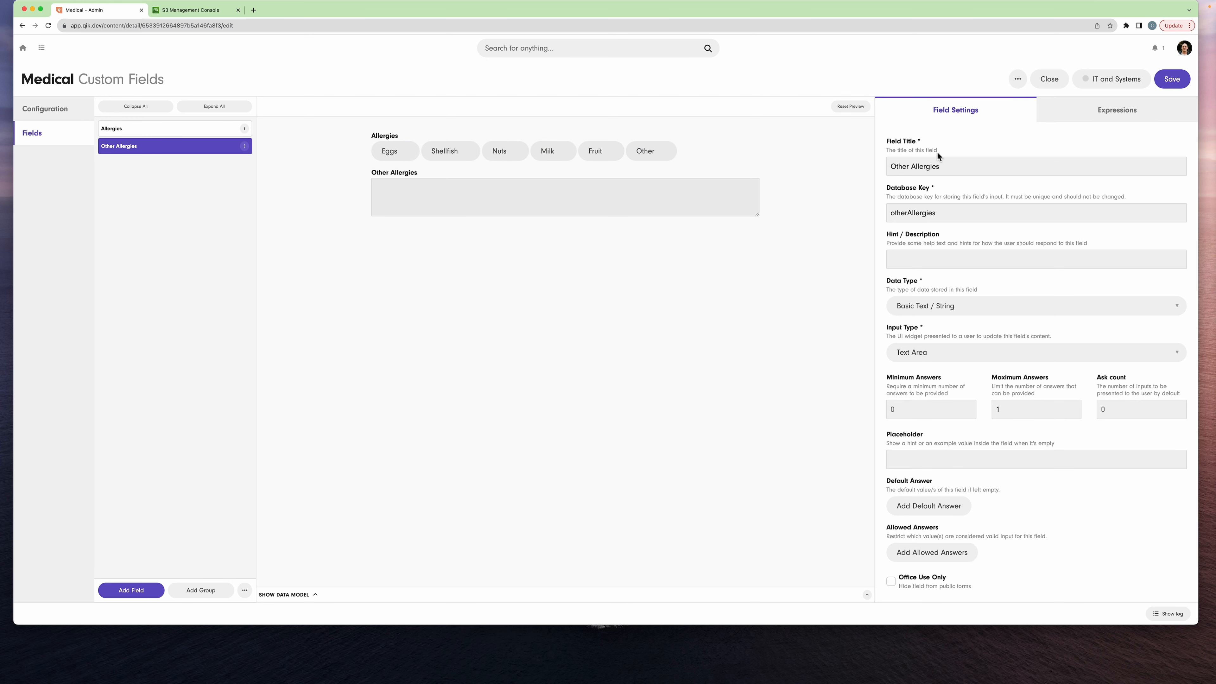
click(1097, 115)
click(1154, 167)
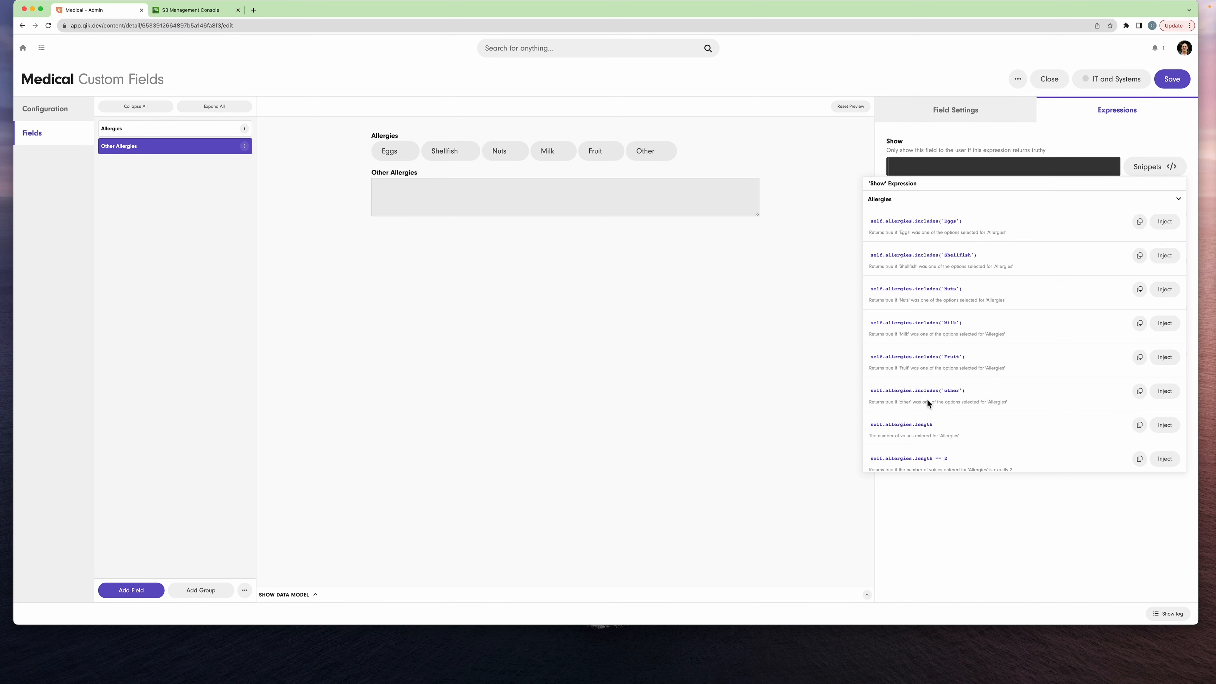
click(1164, 392)
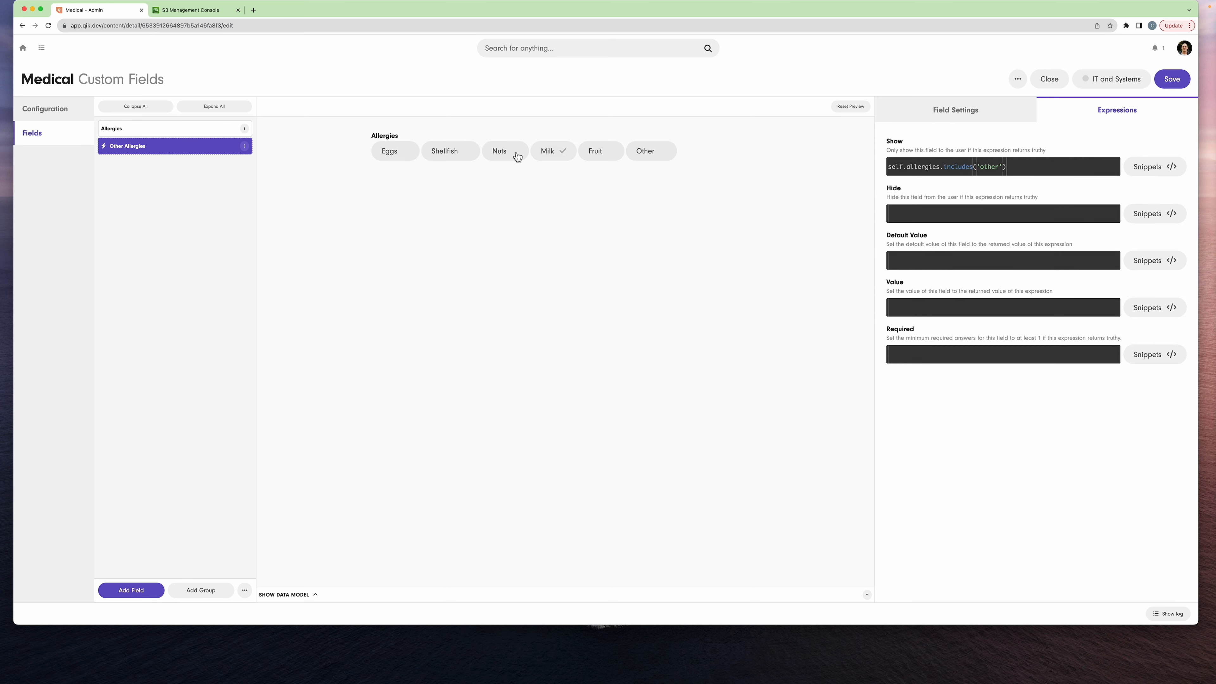
Test the conditional Other Allergies field in the preview by selecting Shellfish, Nuts and Other.
click(448, 155)
click(498, 155)
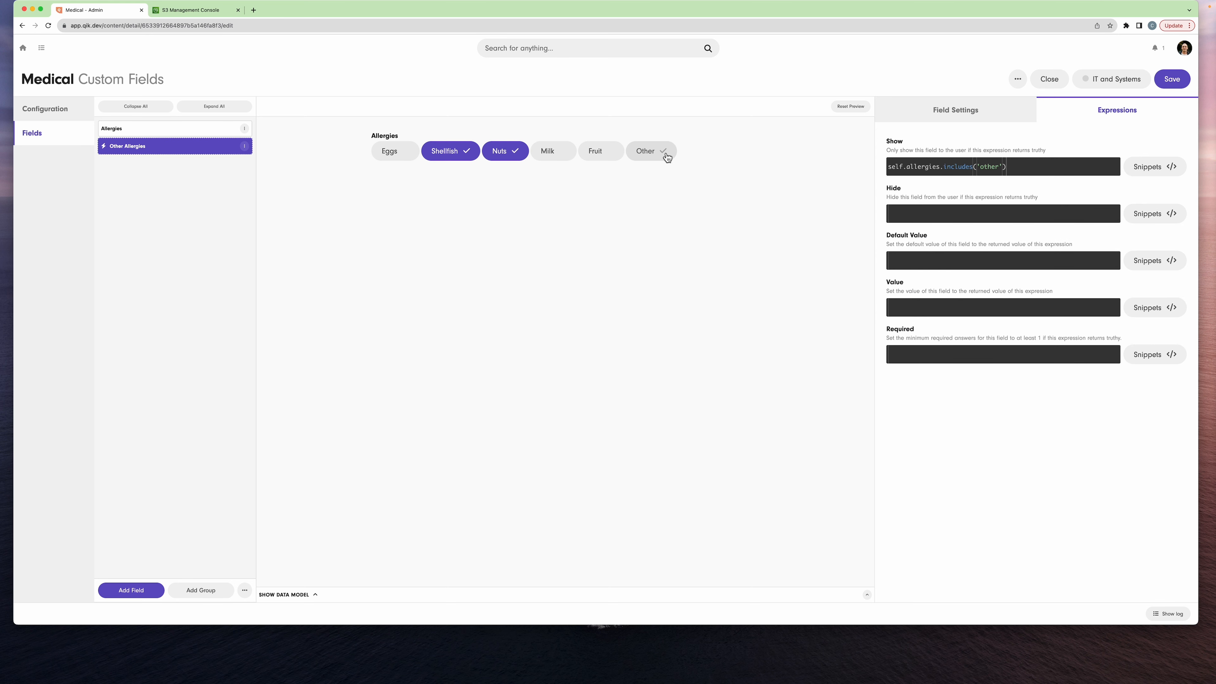
click(665, 155)
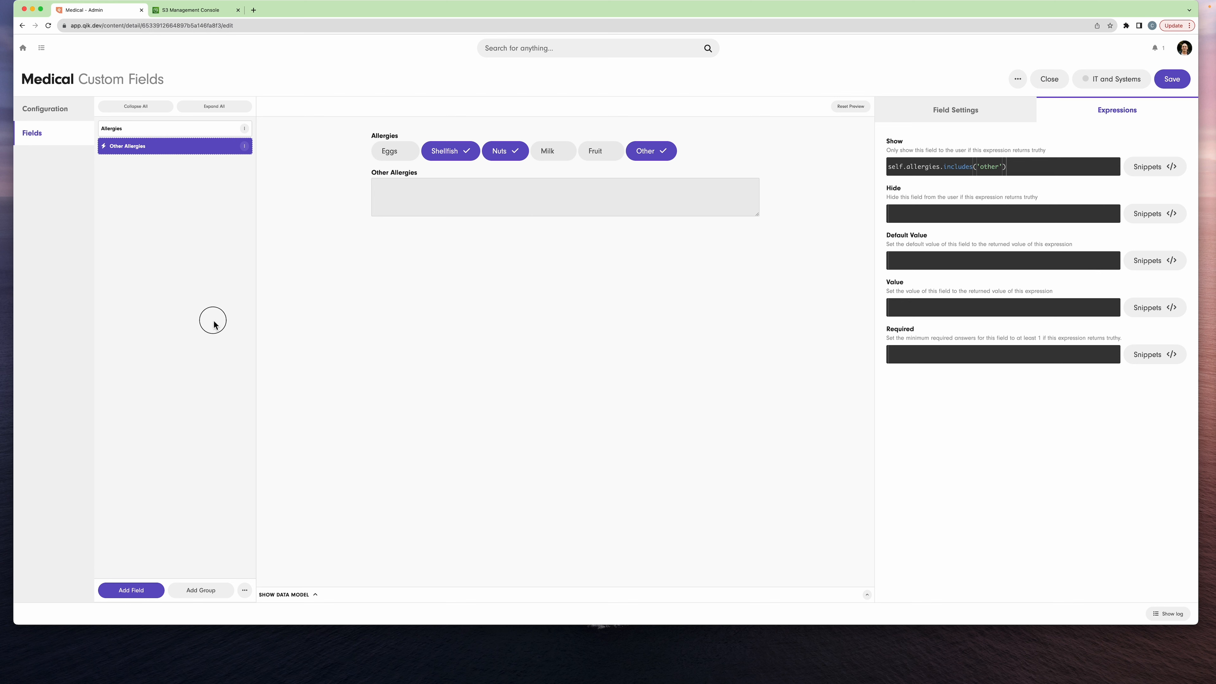
click(154, 597)
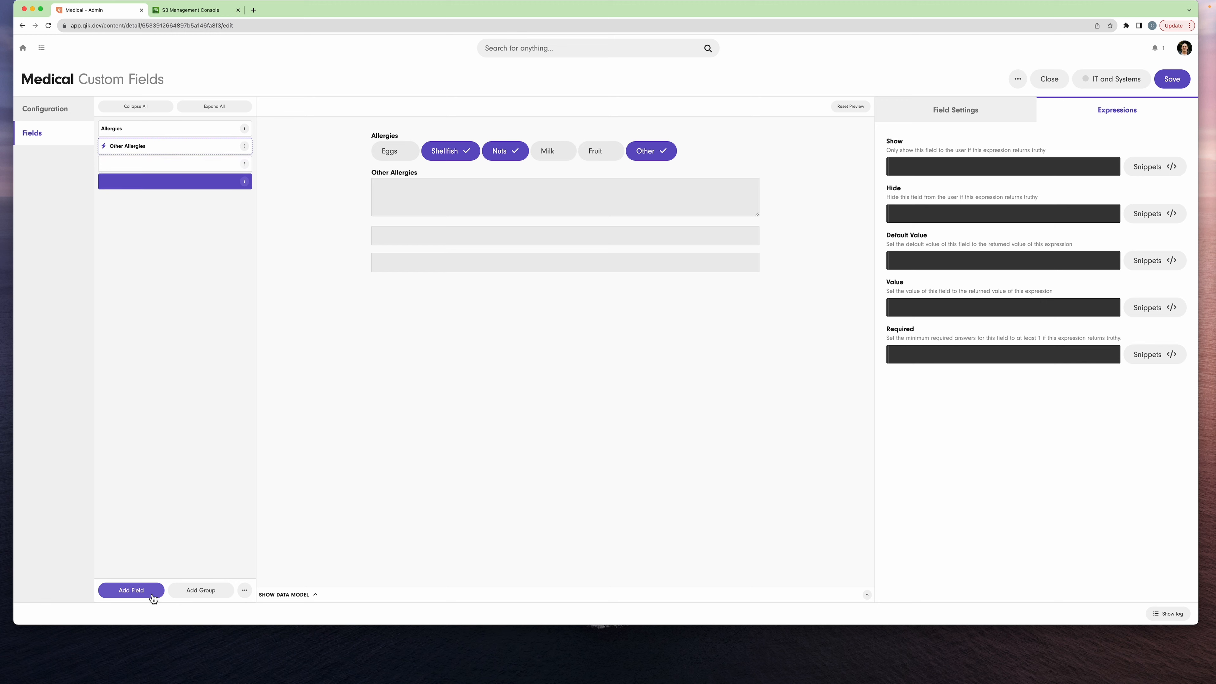
click(244, 163)
click(266, 210)
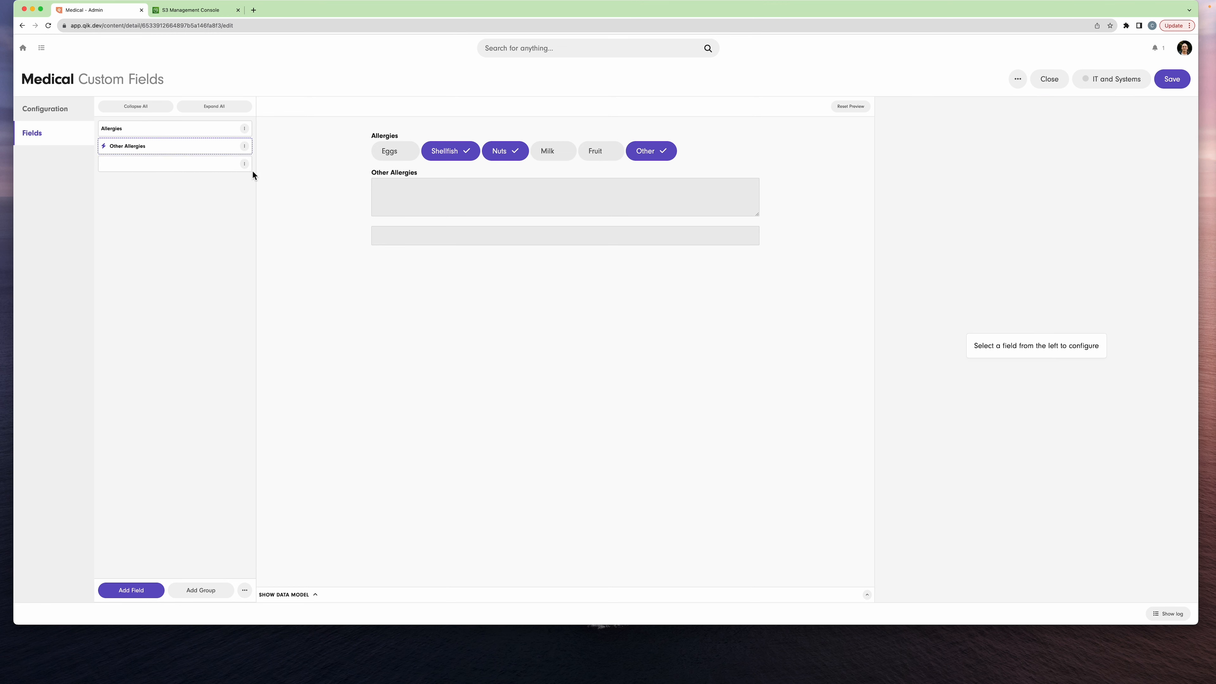
click(244, 163)
click(266, 210)
Add a group titled Emergency Contact to the Medical fieldset and make it act as a nested object.
click(203, 597)
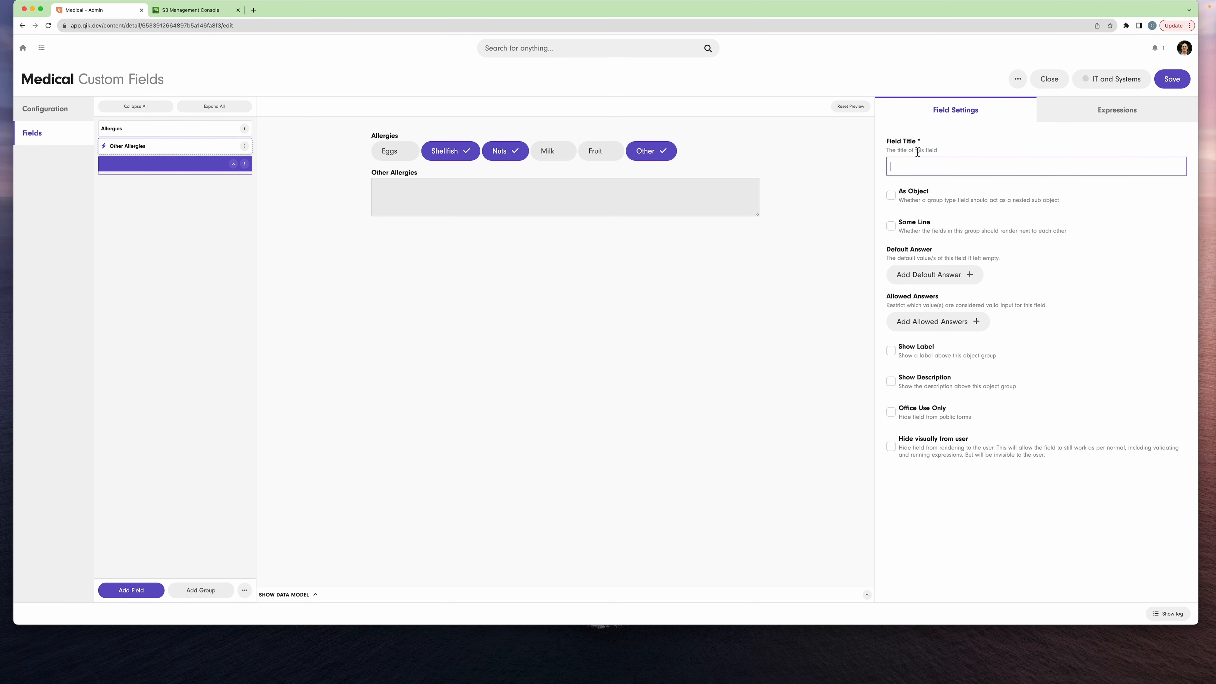
text(emergency)
key(super+a)
text(Emergency Co)
click(891, 195)
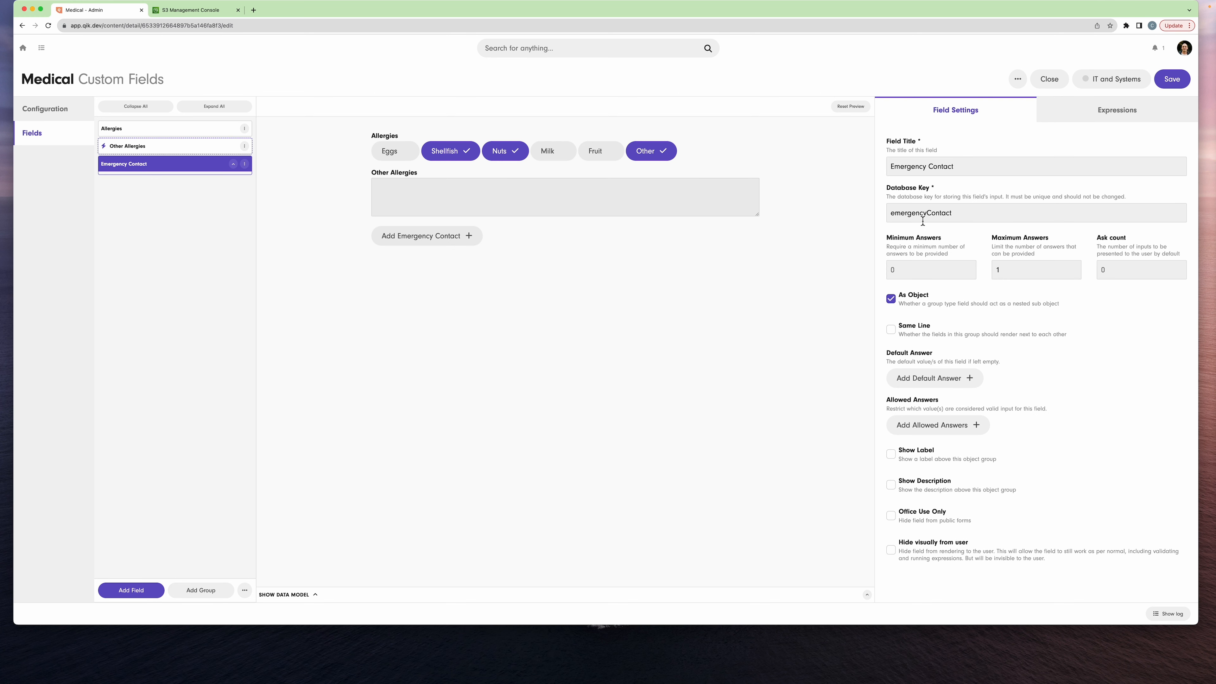
Set the maximum answers of the Emergency Contact group to 0 and add two contact entries in the preview.
click(1021, 269)
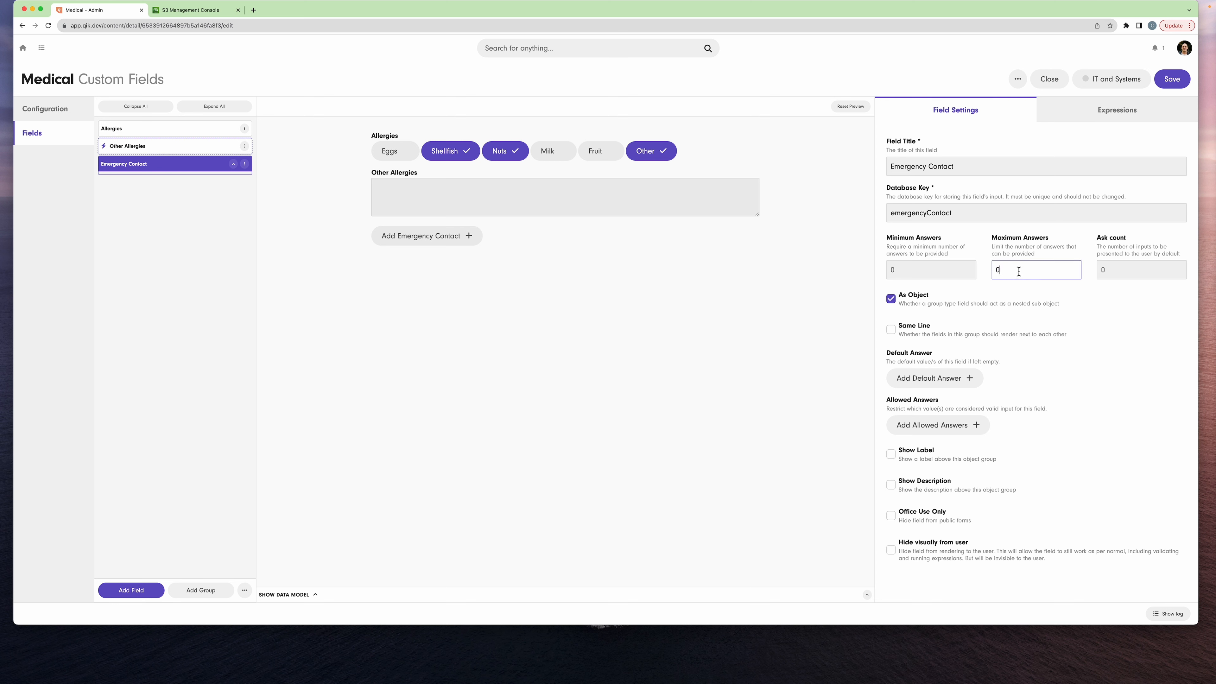
click(535, 291)
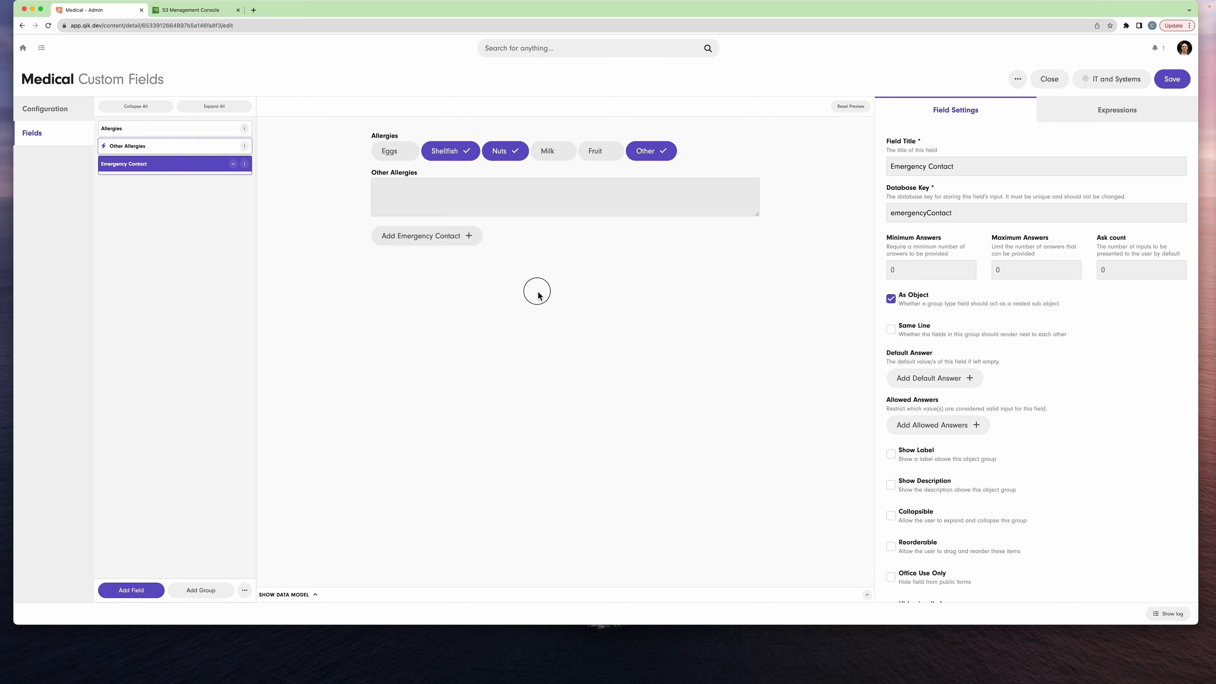
click(428, 239)
click(453, 283)
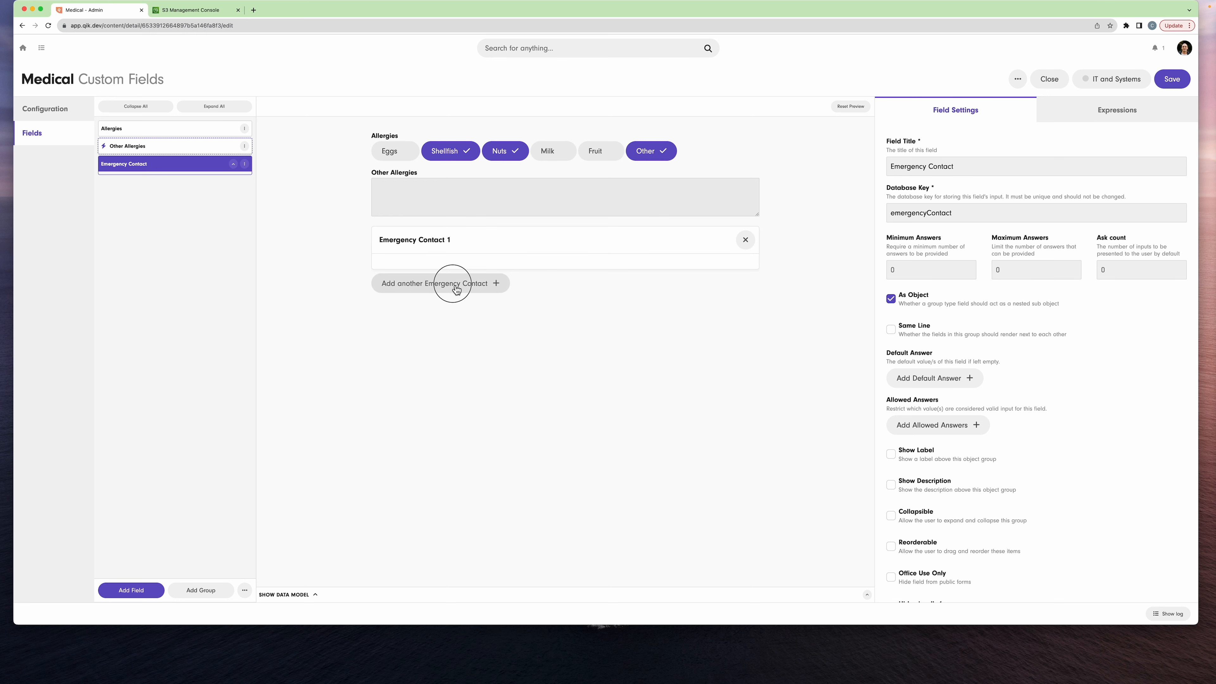
Add two text fields titled Name and Contact Number inside the Emergency Contact group.
click(132, 590)
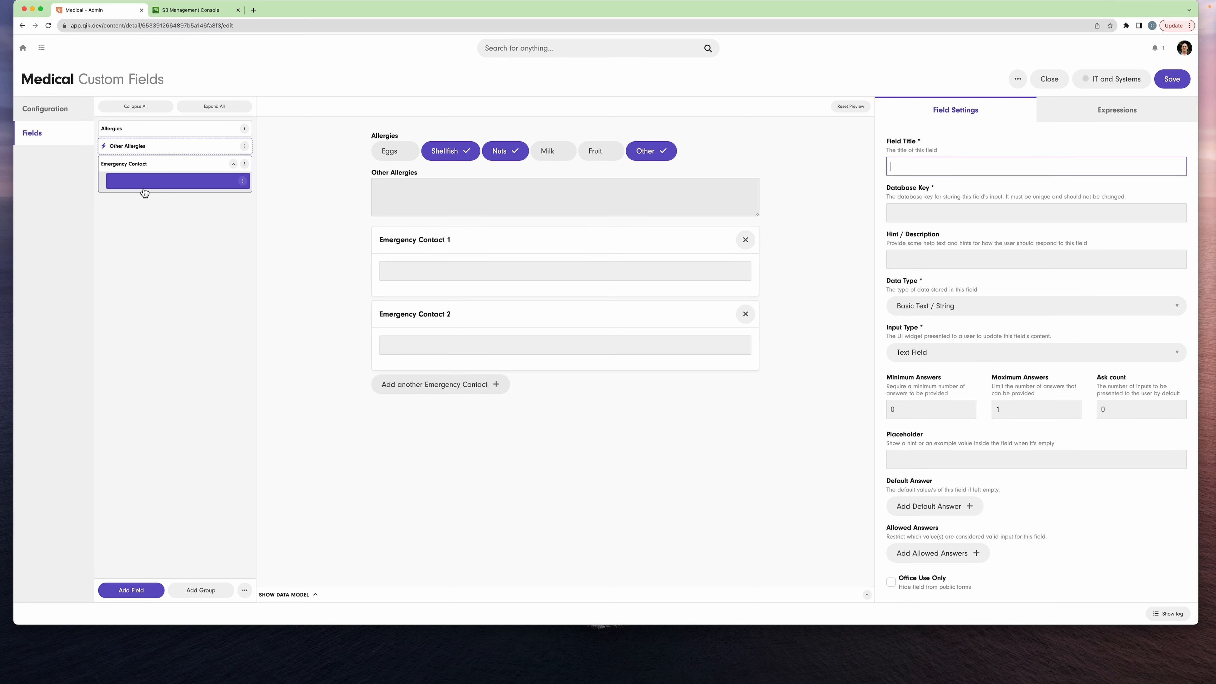
click(937, 182)
text(Name)
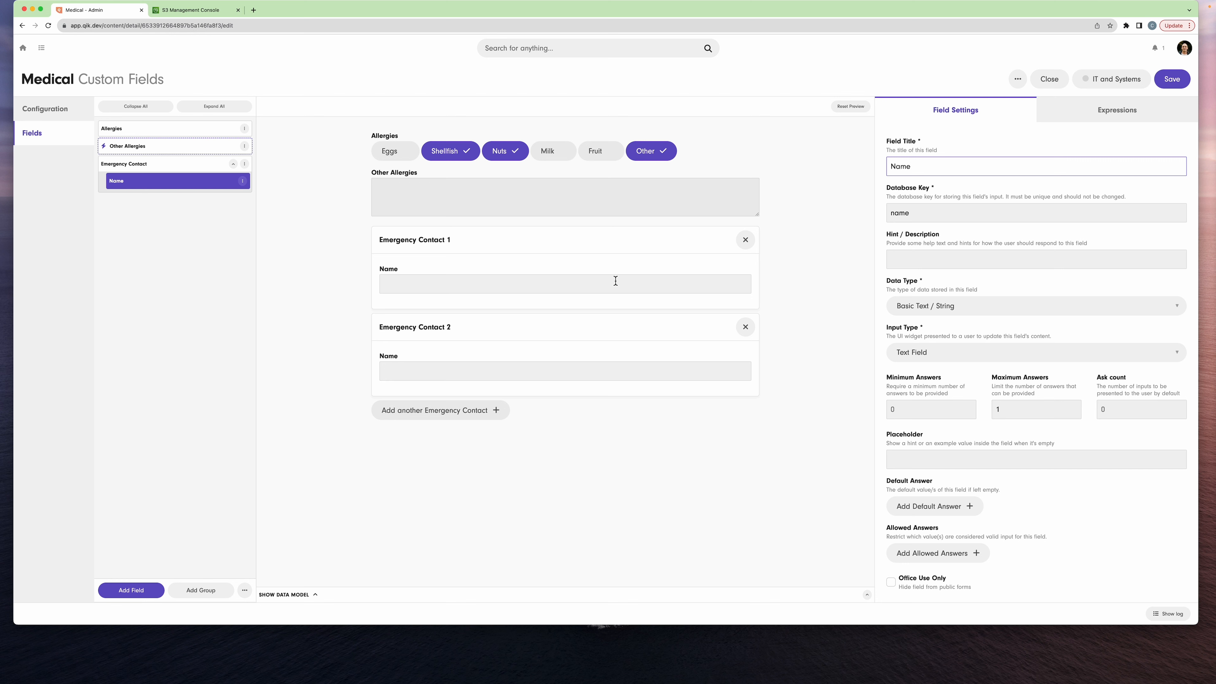
click(134, 591)
text(Contac)
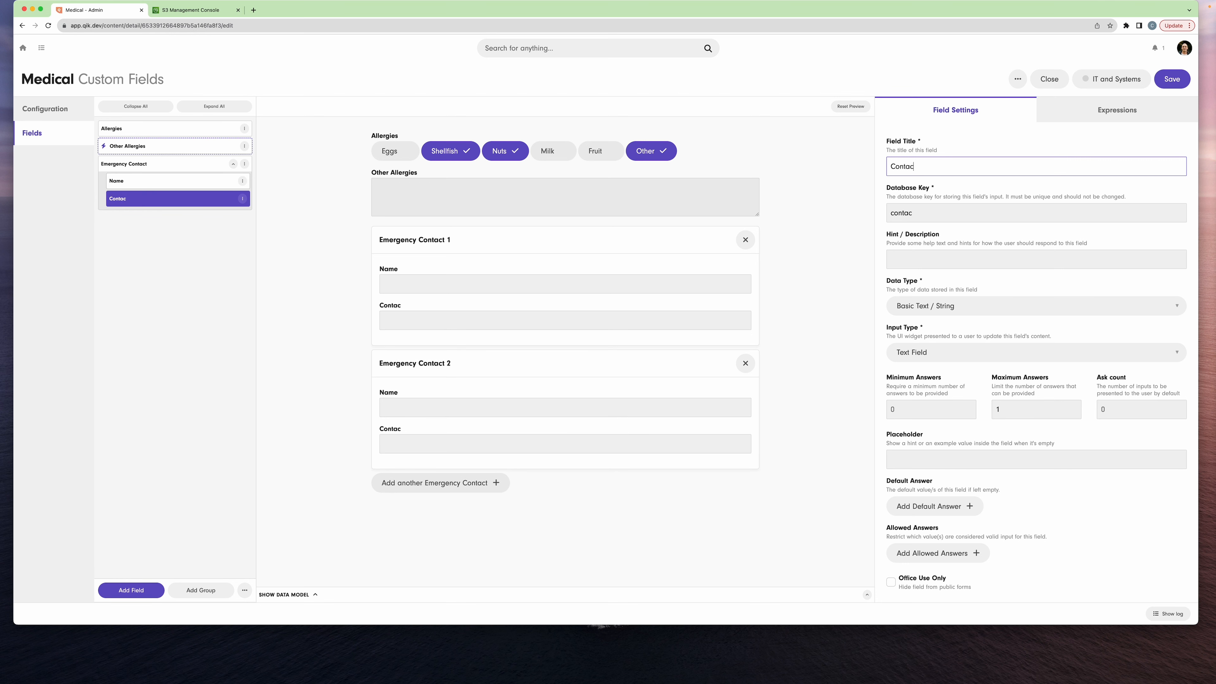
text(t Number)
Test the repeating Emergency Contact group in the preview by adding a third entry, then removing the third and second entries.
click(196, 166)
click(462, 485)
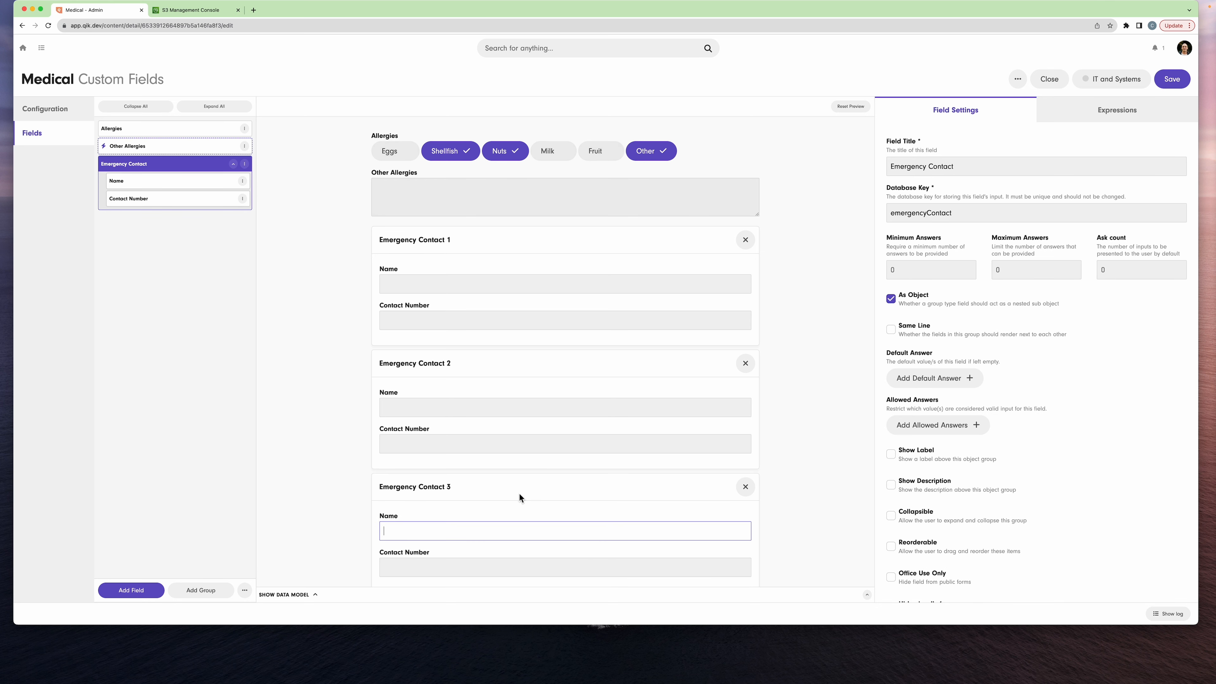
scroll(623, 464, down, 2)
click(746, 438)
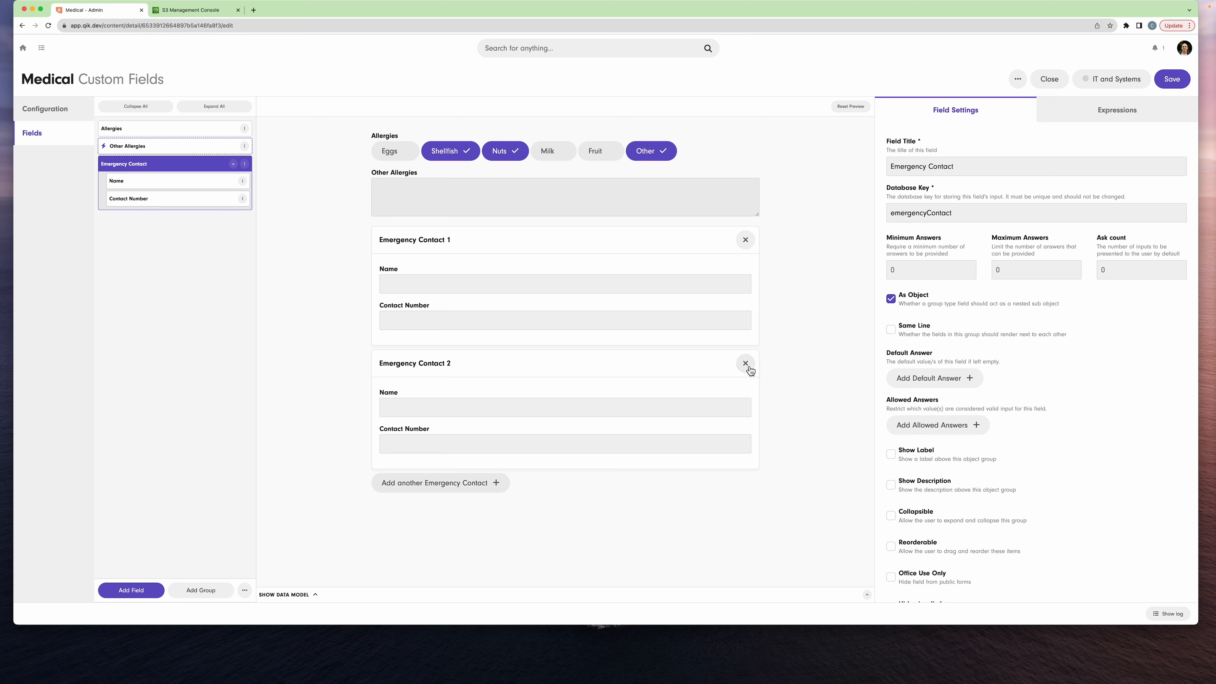
click(748, 368)
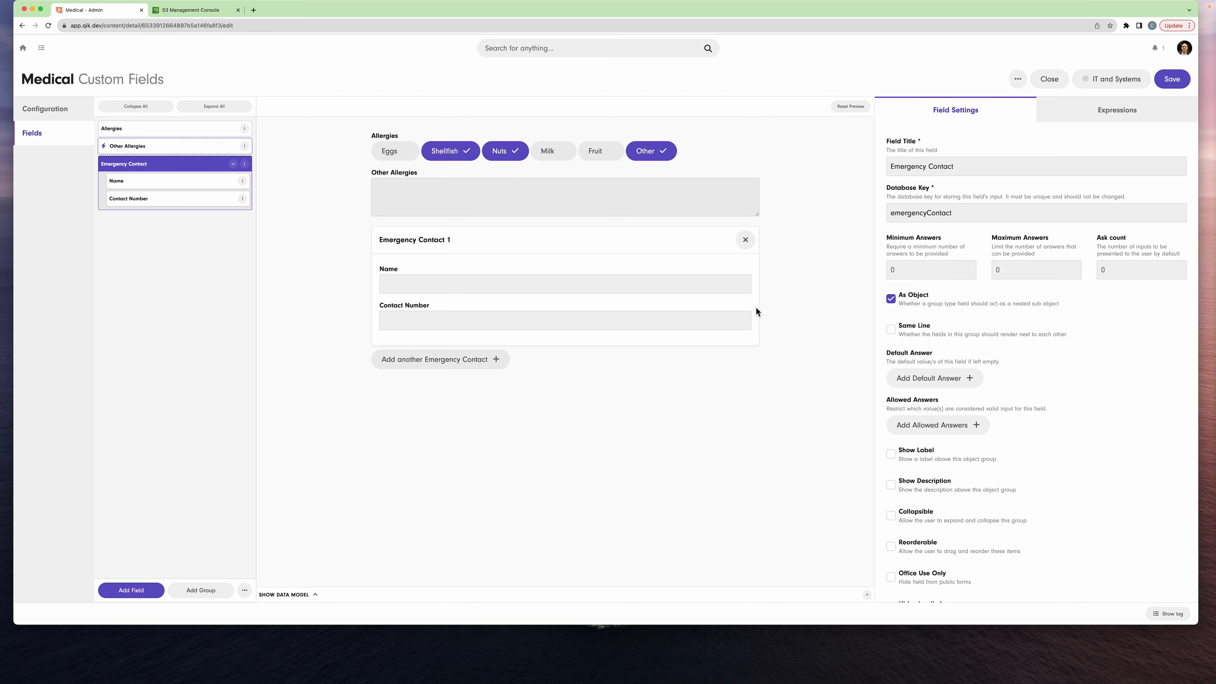
Render the Emergency Contact group's fields on the same line and add a second contact entry in the preview.
click(899, 333)
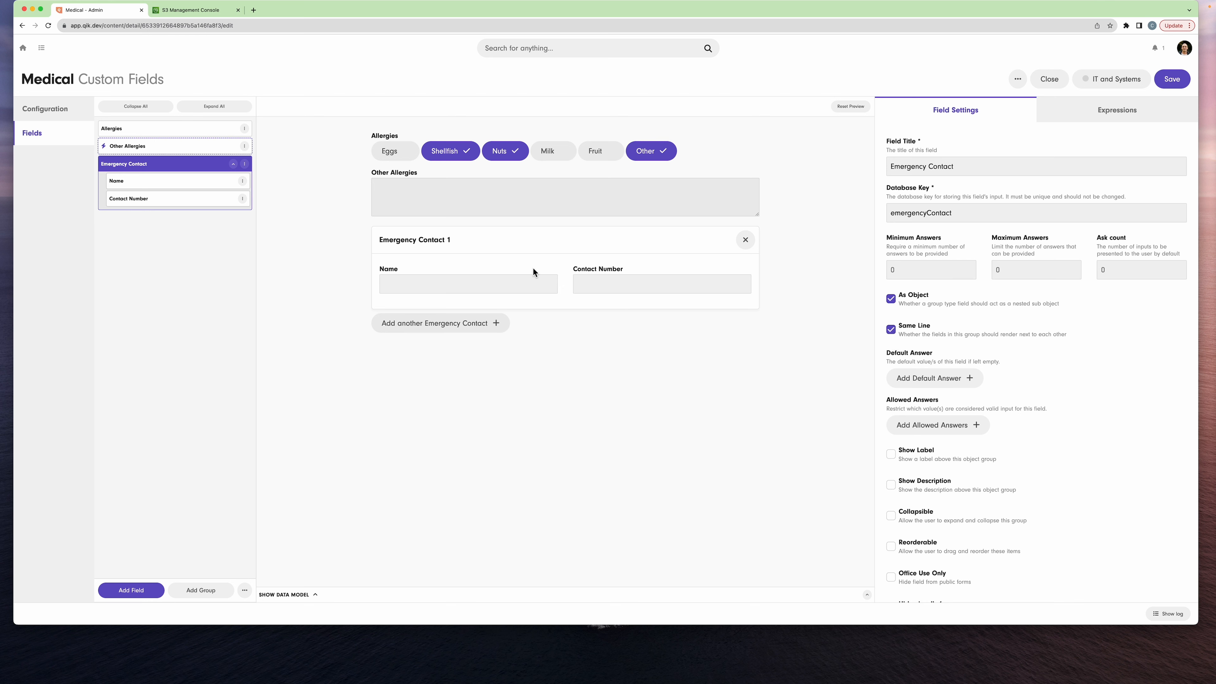
click(450, 324)
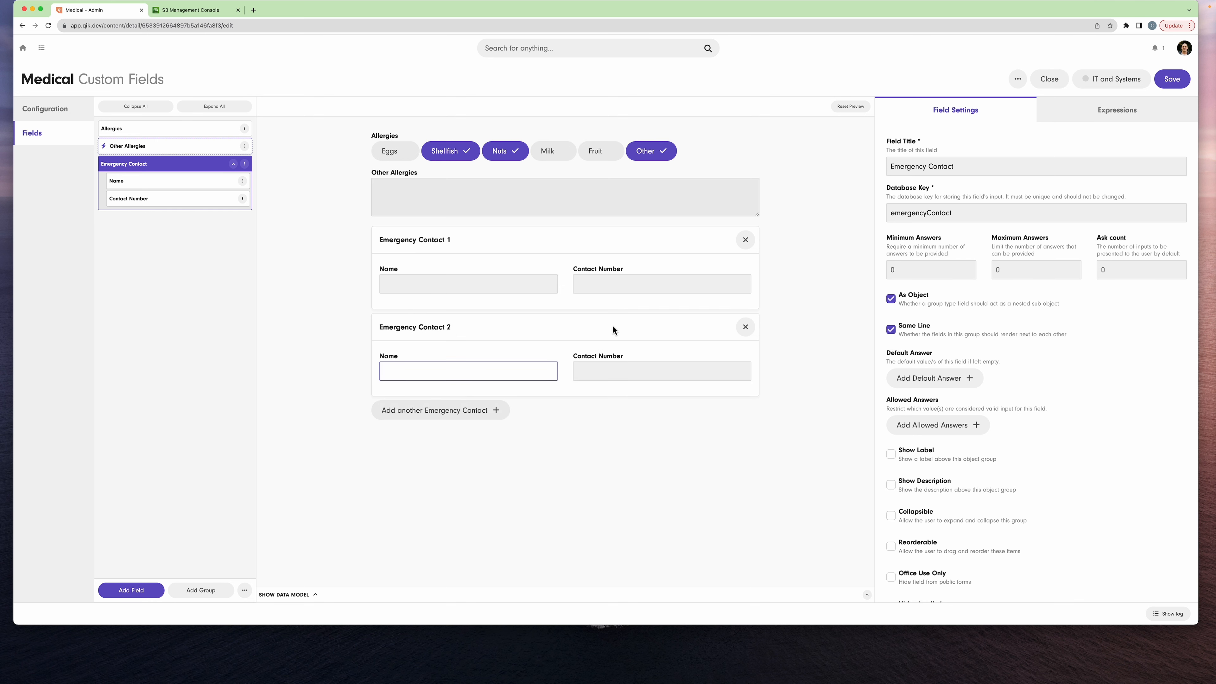
click(145, 589)
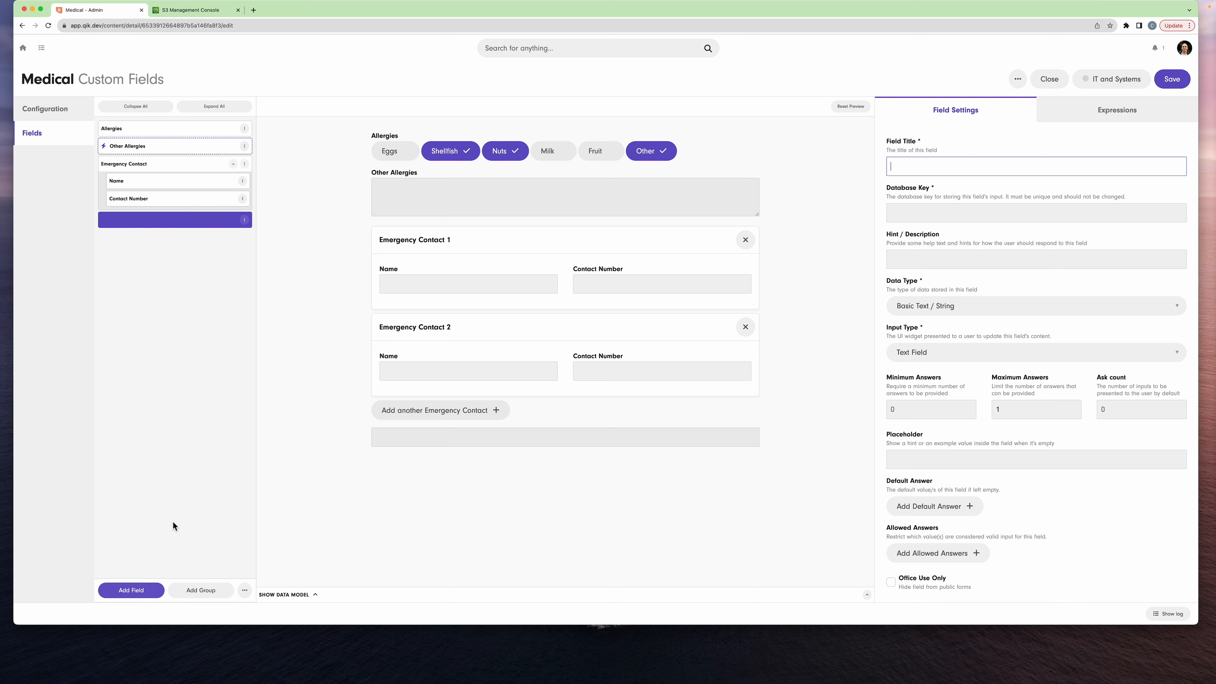
text(D)
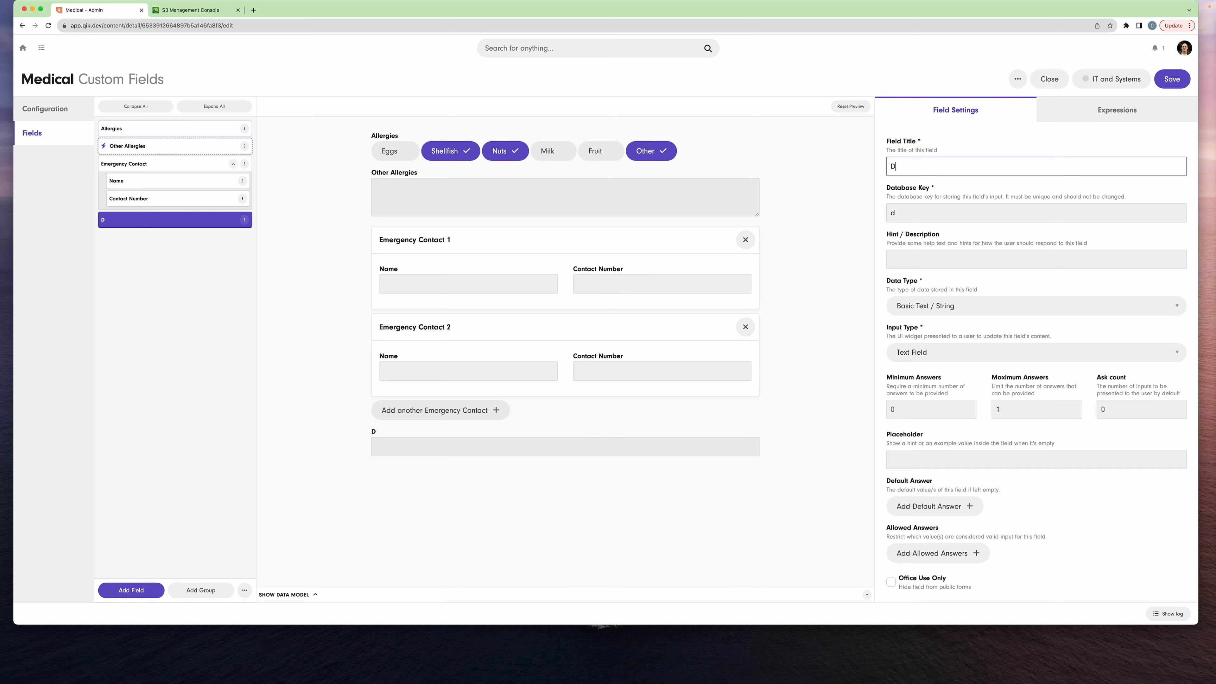
text(octor's NA)
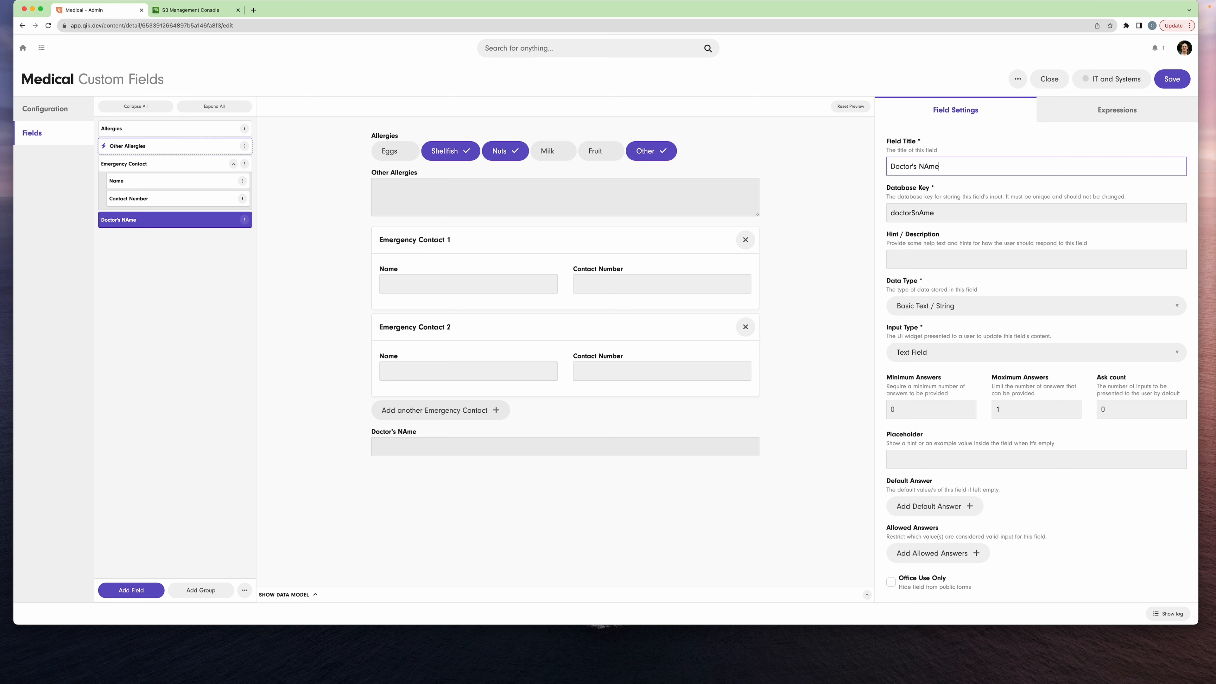
click(244, 219)
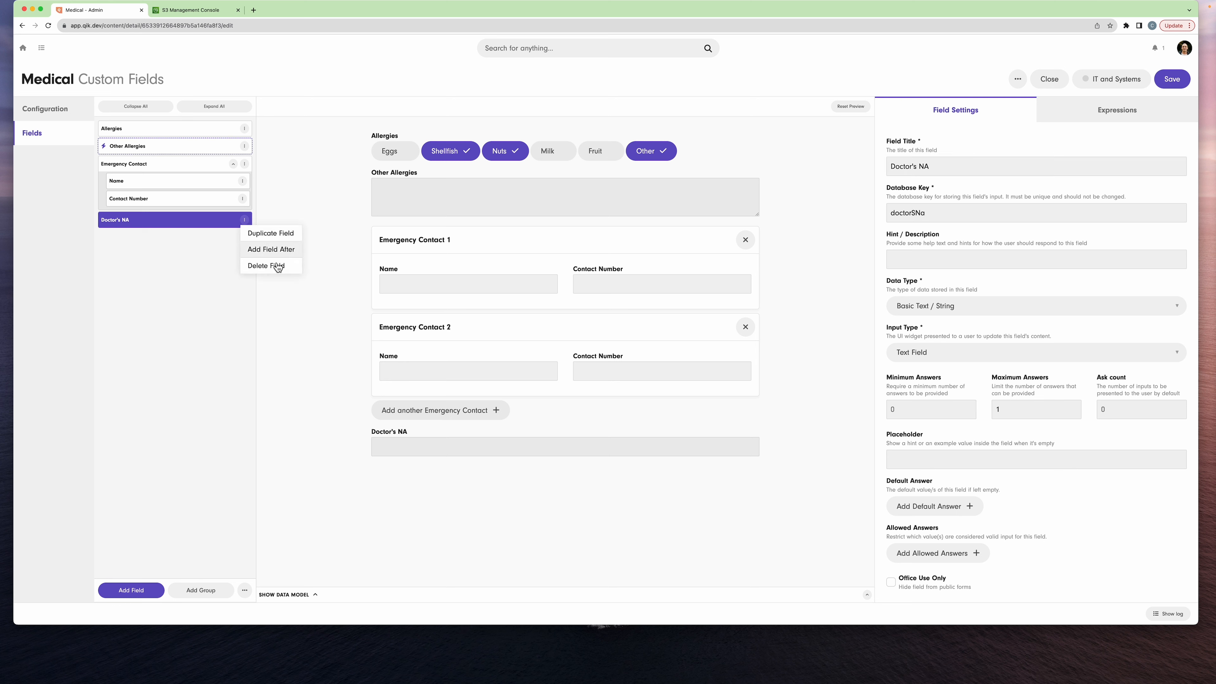
click(267, 266)
Duplicate the Emergency Contact group and title the copy Doctor Name.
click(245, 164)
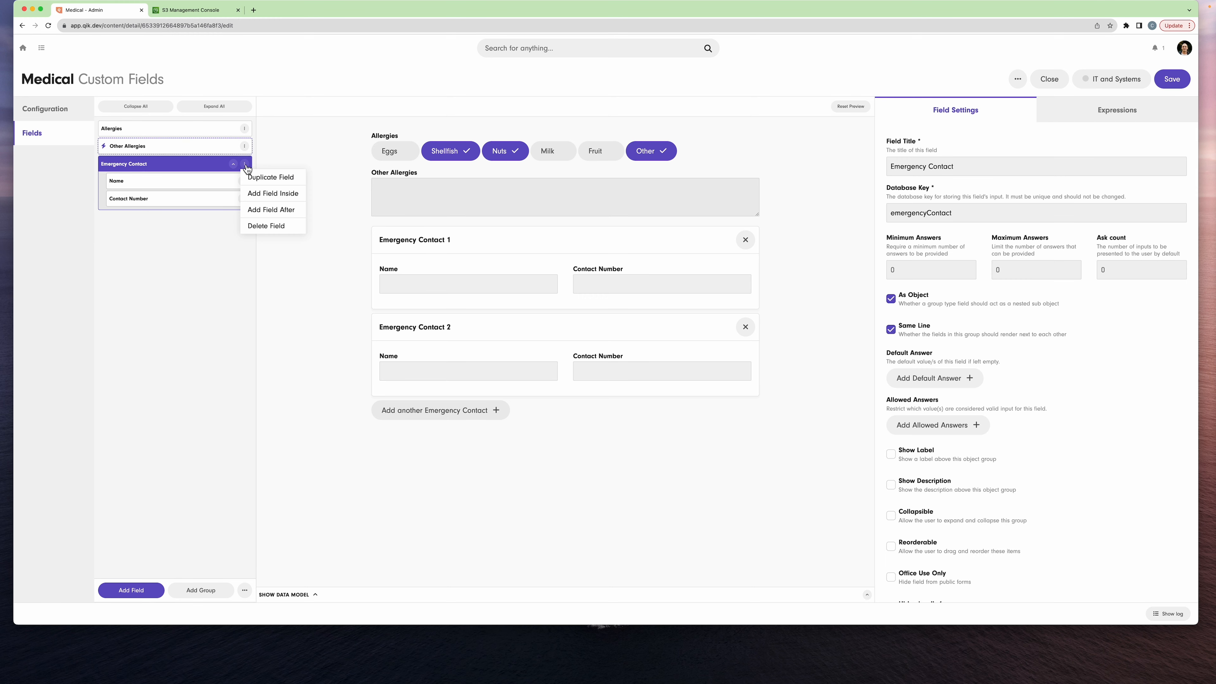
click(268, 176)
triple_click(949, 172)
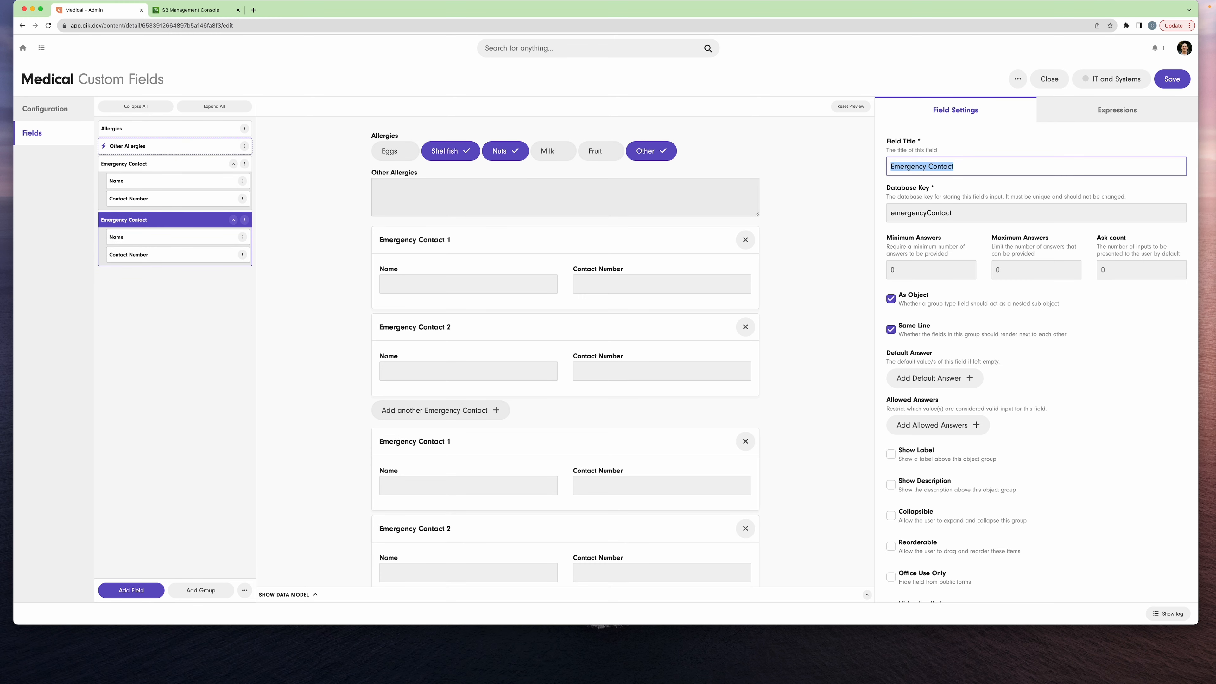
text(Doctor Name)
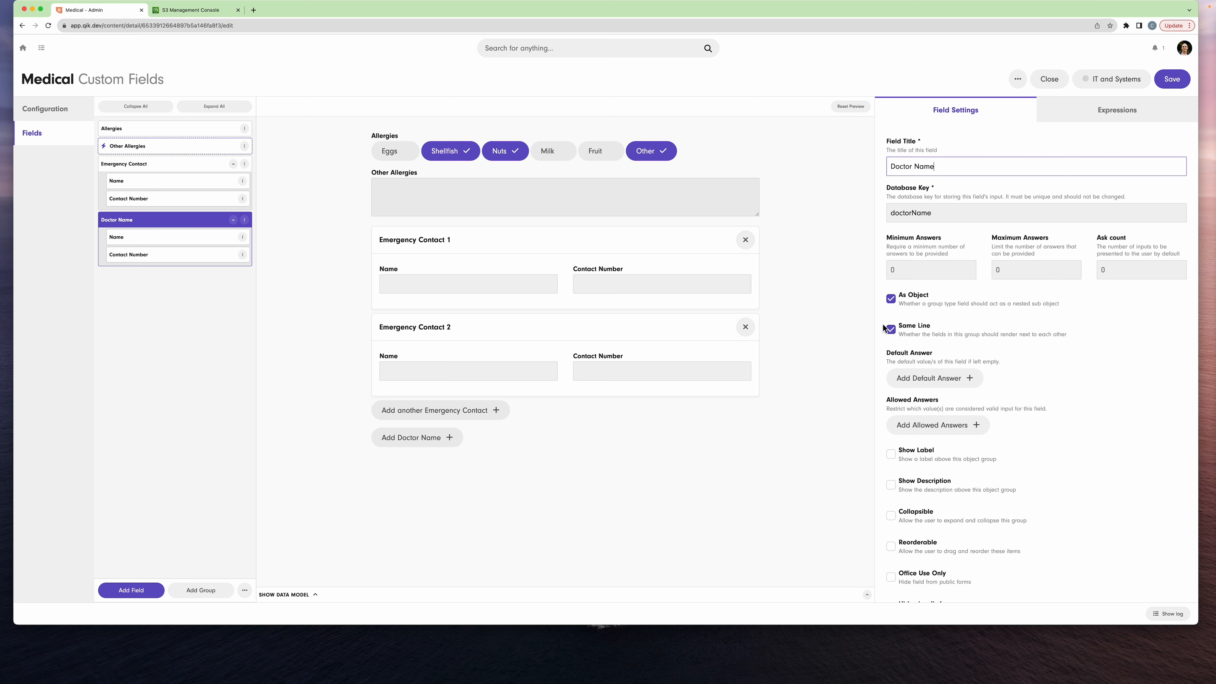
Set the minimum and maximum answers of the Doctor Name group to 1 and reset the preview.
click(900, 270)
text(1)
click(1013, 274)
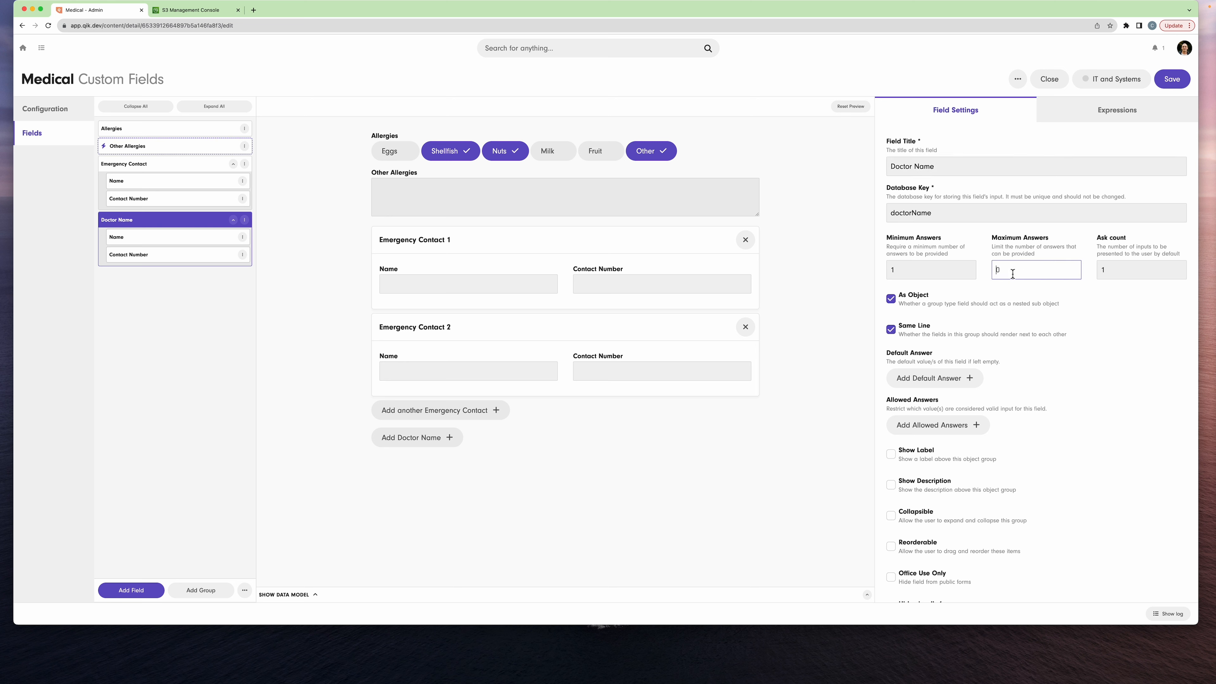
text(1)
click(850, 107)
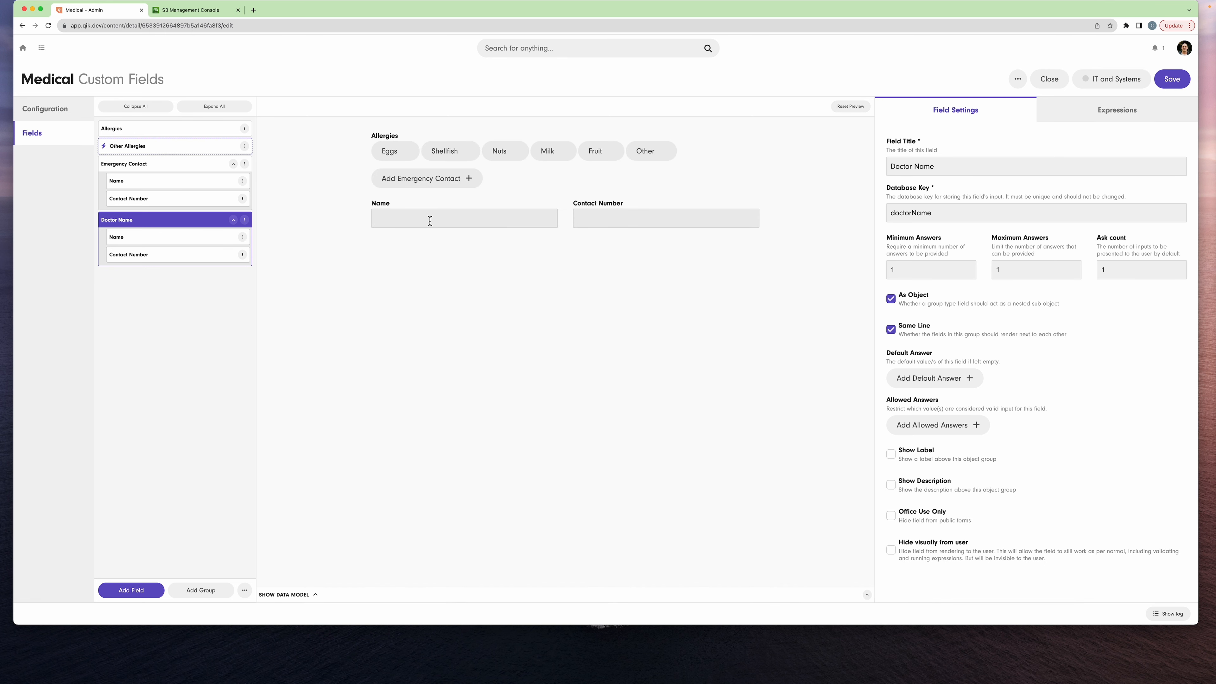
Show the label on the Doctor Name group and retitle the group Doctors Details.
click(891, 454)
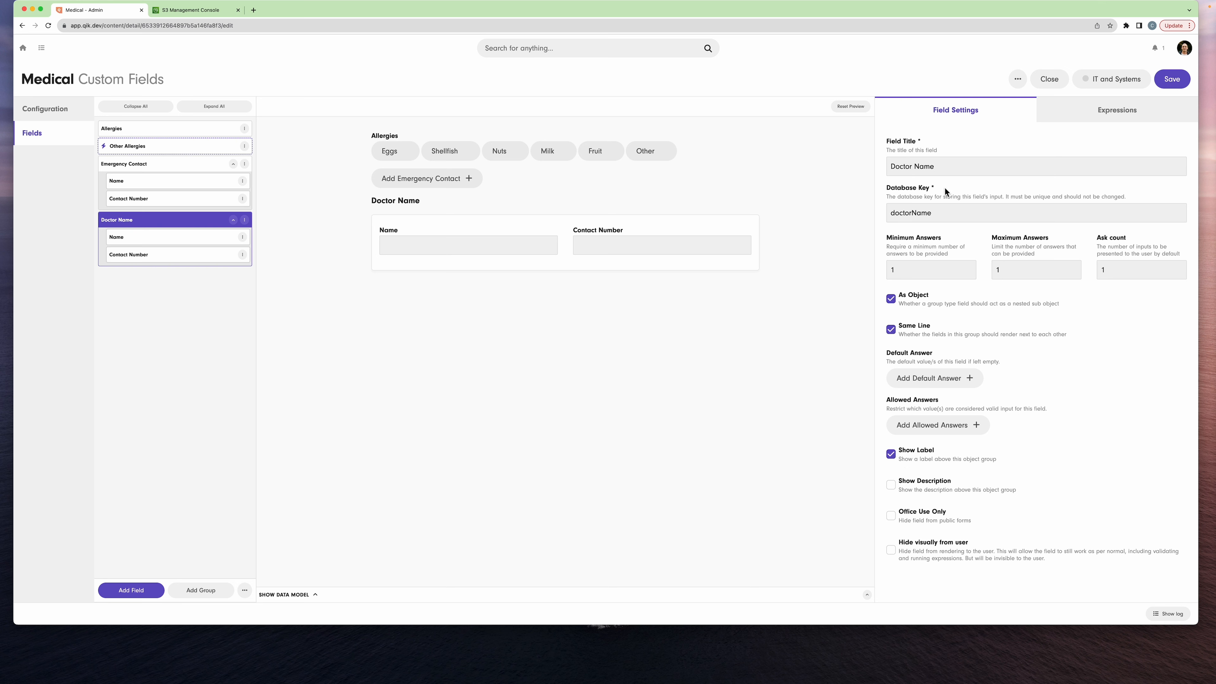
triple_click(922, 166)
text(Doc)
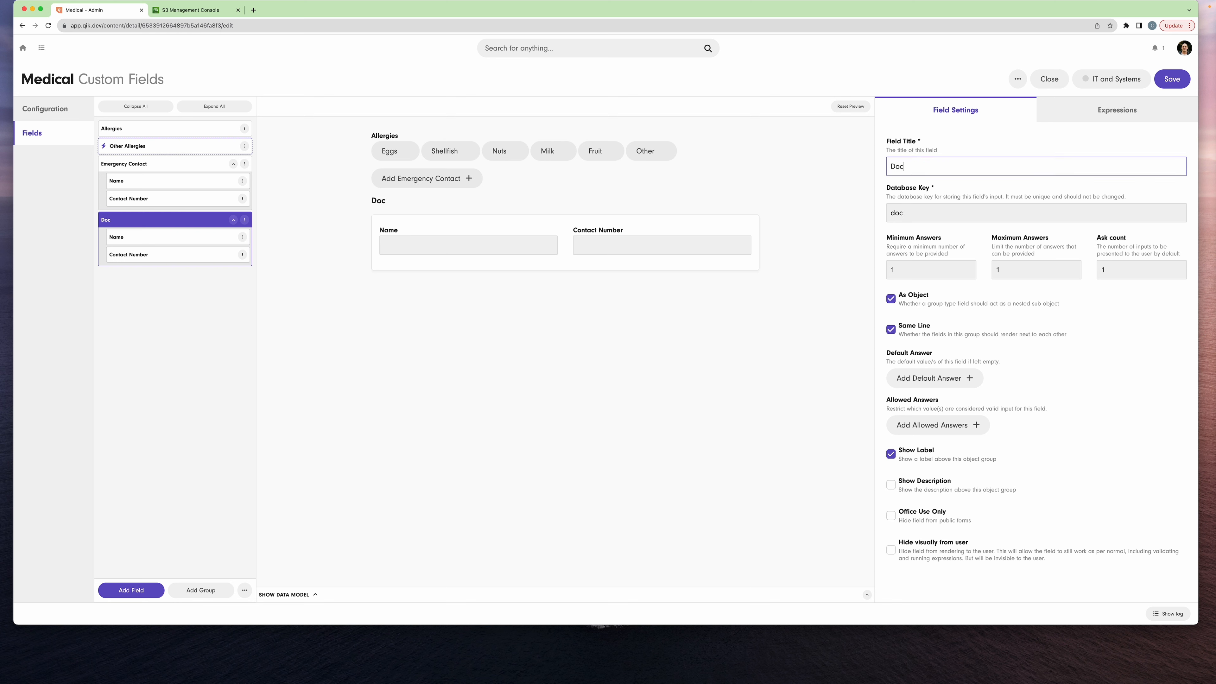
text(tors Details)
Retitle the Name field inside the Doctors Details group as Doctor's Name.
click(209, 240)
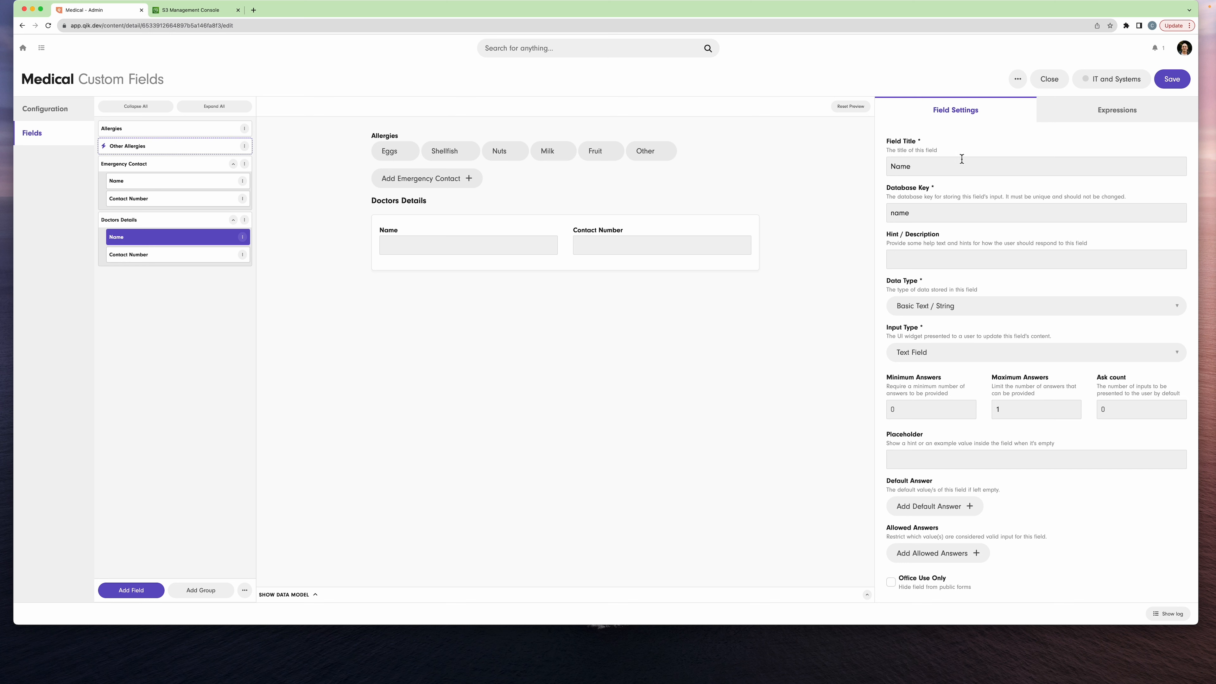
click(890, 166)
text(Doctor)
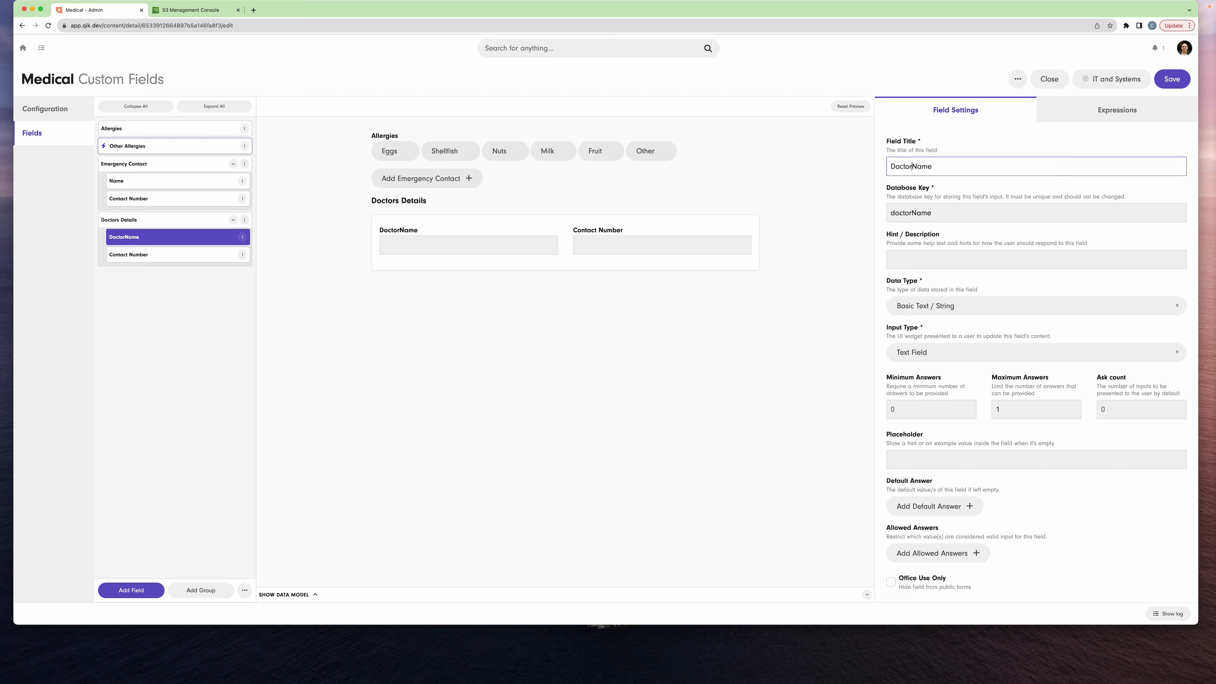
text('s)
Retitle the Contact Number field inside the Doctors Details group as Doctor's Contact Number.
click(220, 255)
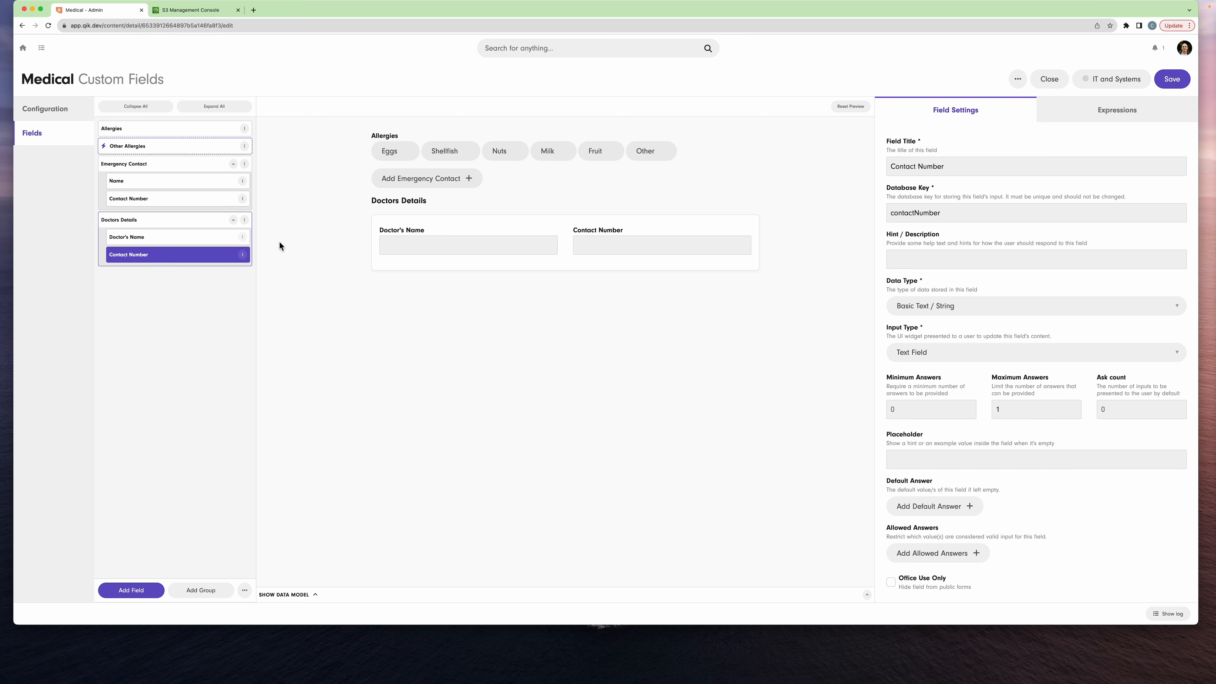
triple_click(937, 170)
text(T)
key(BackSpace)
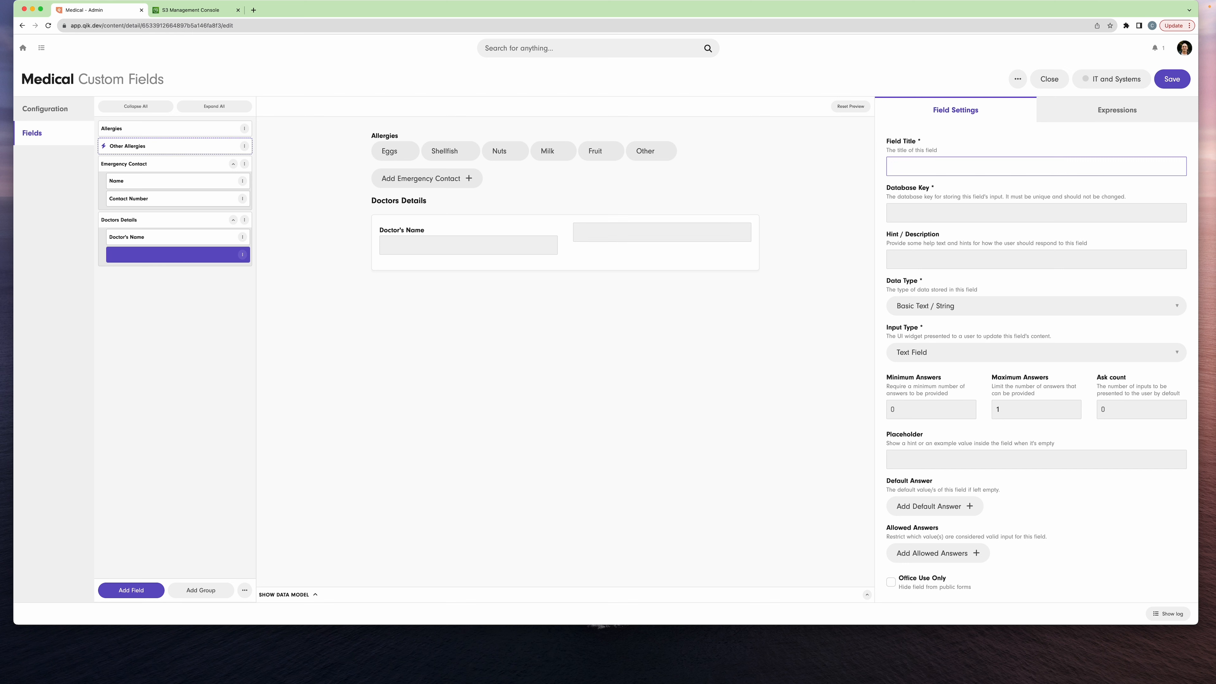
text(Doctor's )
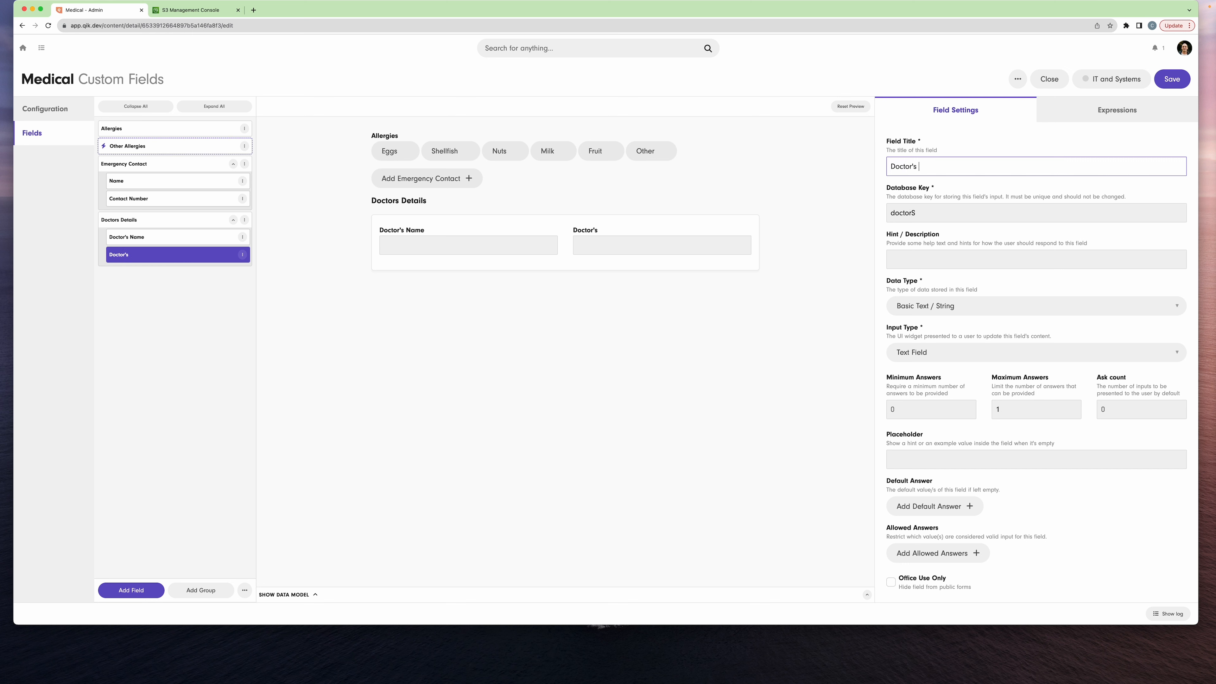
text(Contact Number)
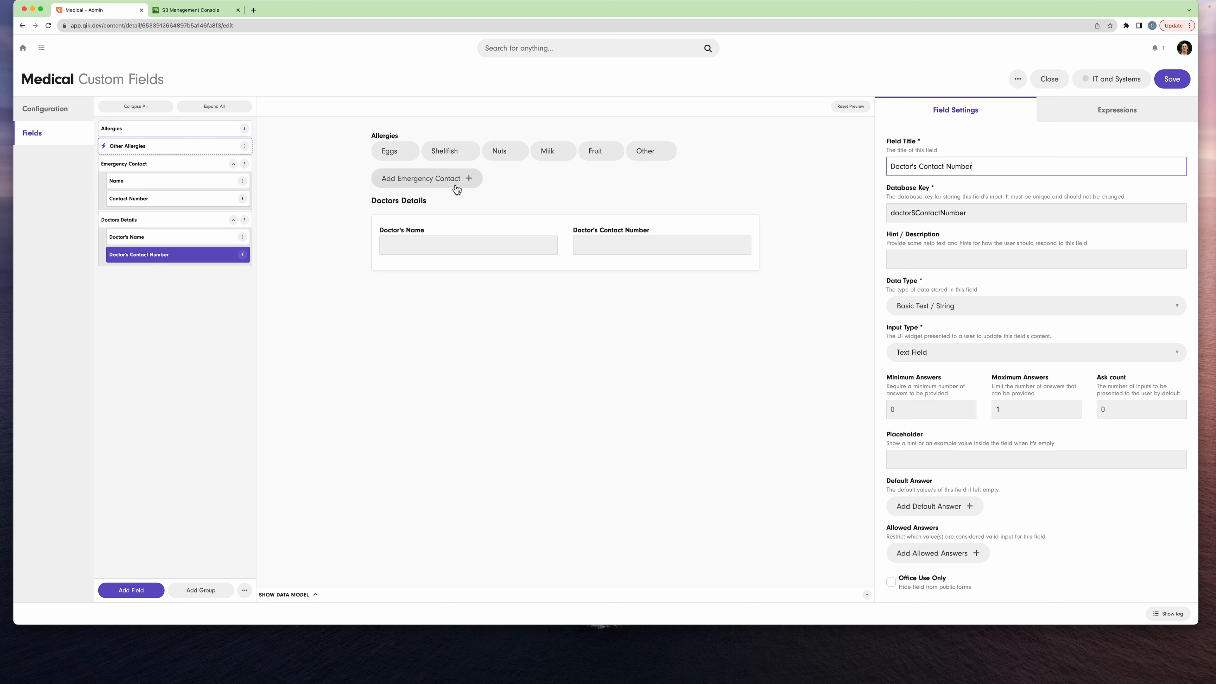
Move the Doctors Details group above Emergency Contact, and save and close the Medical fieldset.
drag(198, 221, 199, 162)
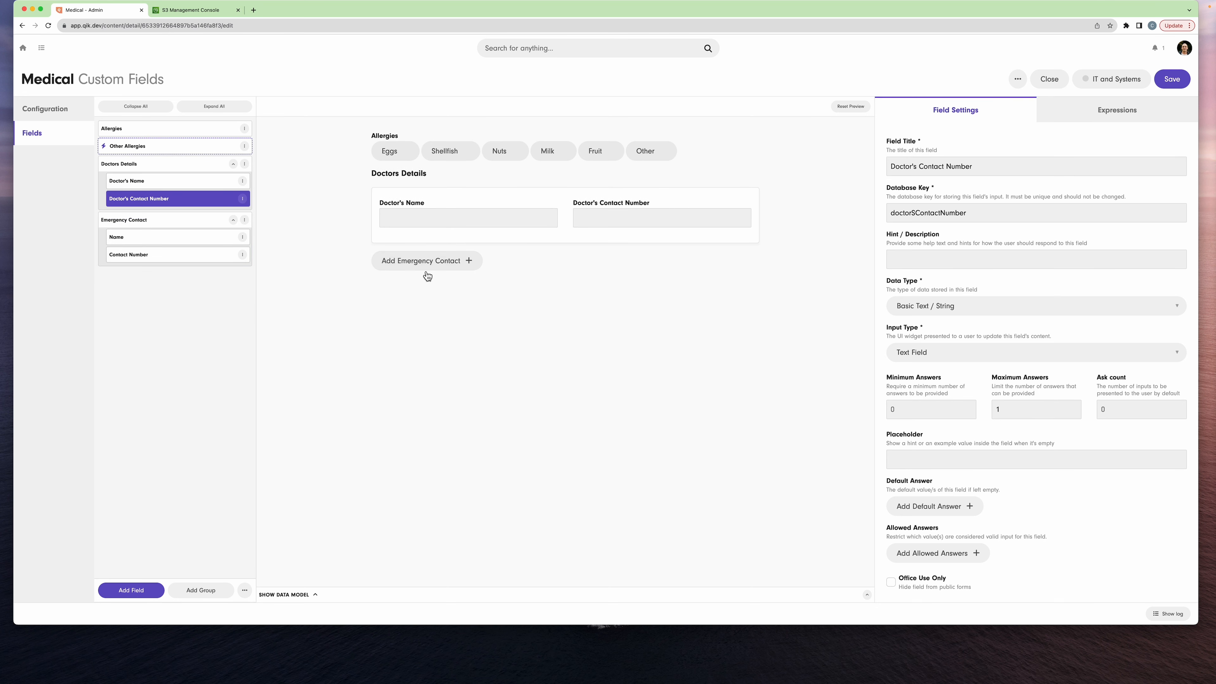
click(1185, 82)
click(1049, 79)
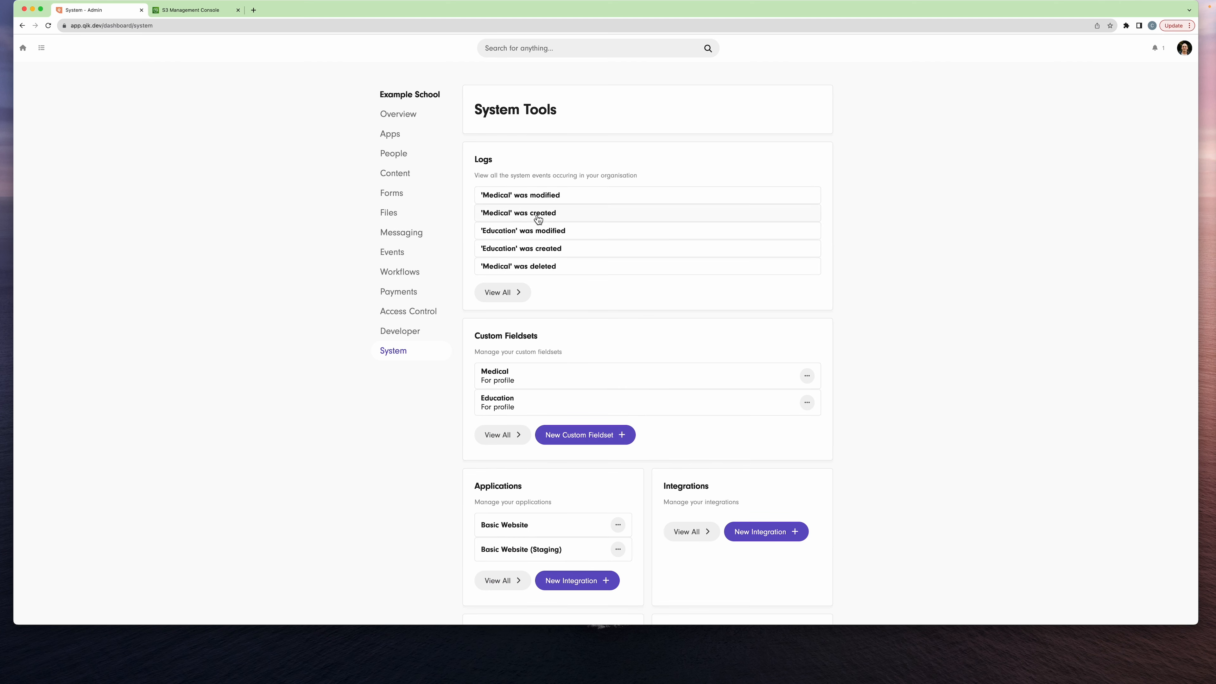
Create and save a new custom fieldset titled Occupational in the IT and Systems scope.
click(599, 435)
click(448, 166)
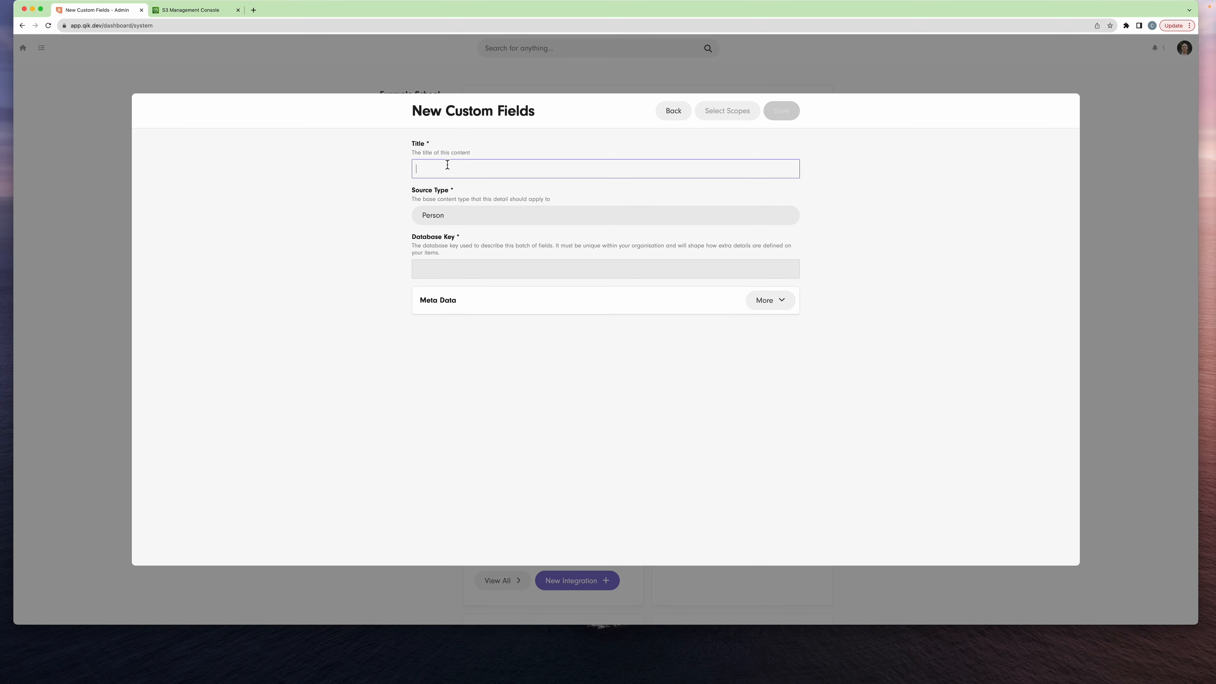
text(occu)
key(BackSpace)
key(BackSpace)
key(BackSpace)
key(BackSpace)
text(Ocuc)
text(pation)
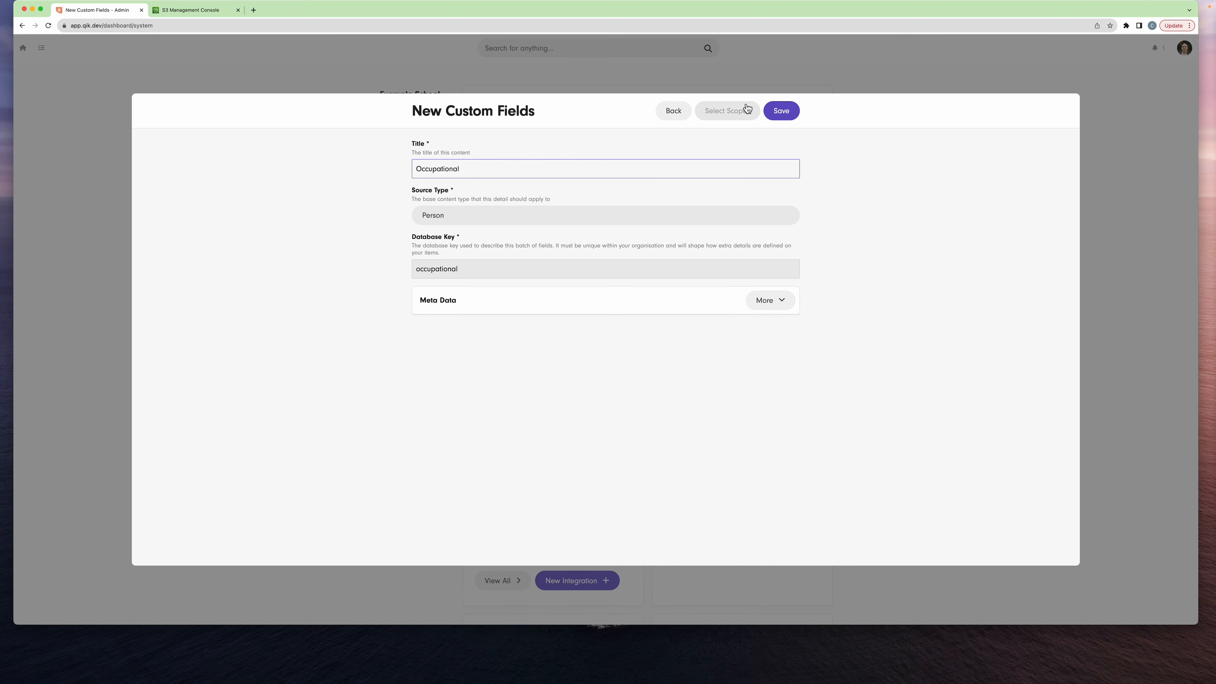
click(728, 111)
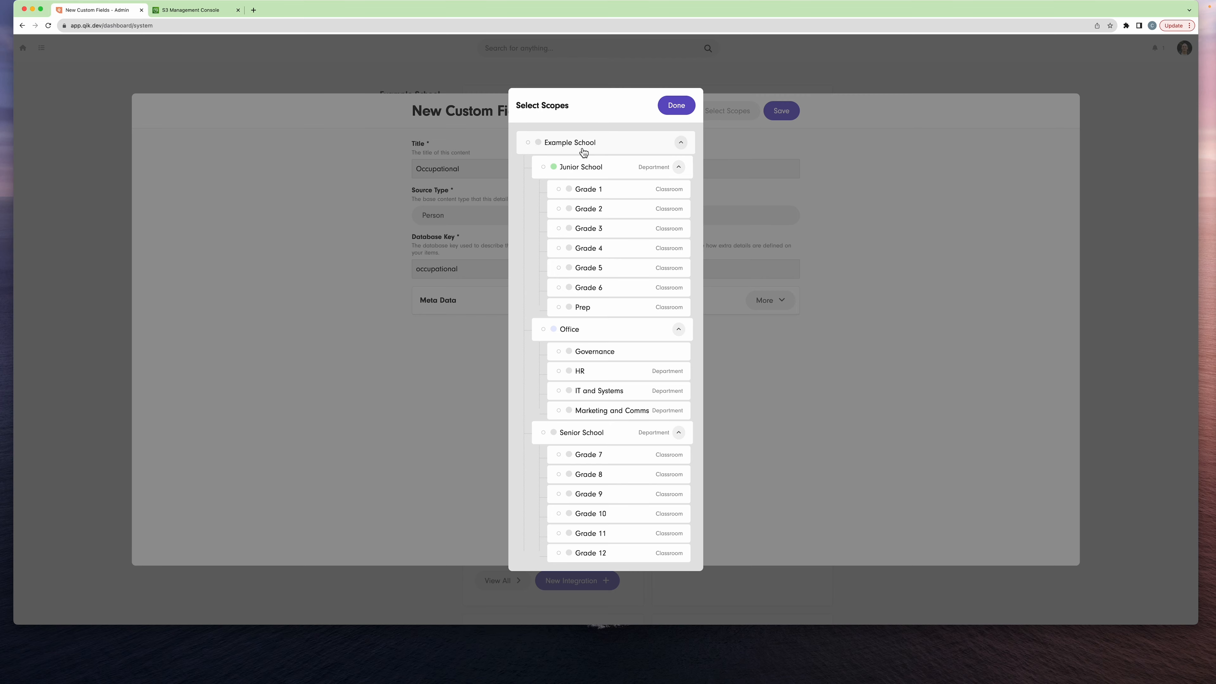
click(644, 390)
click(687, 110)
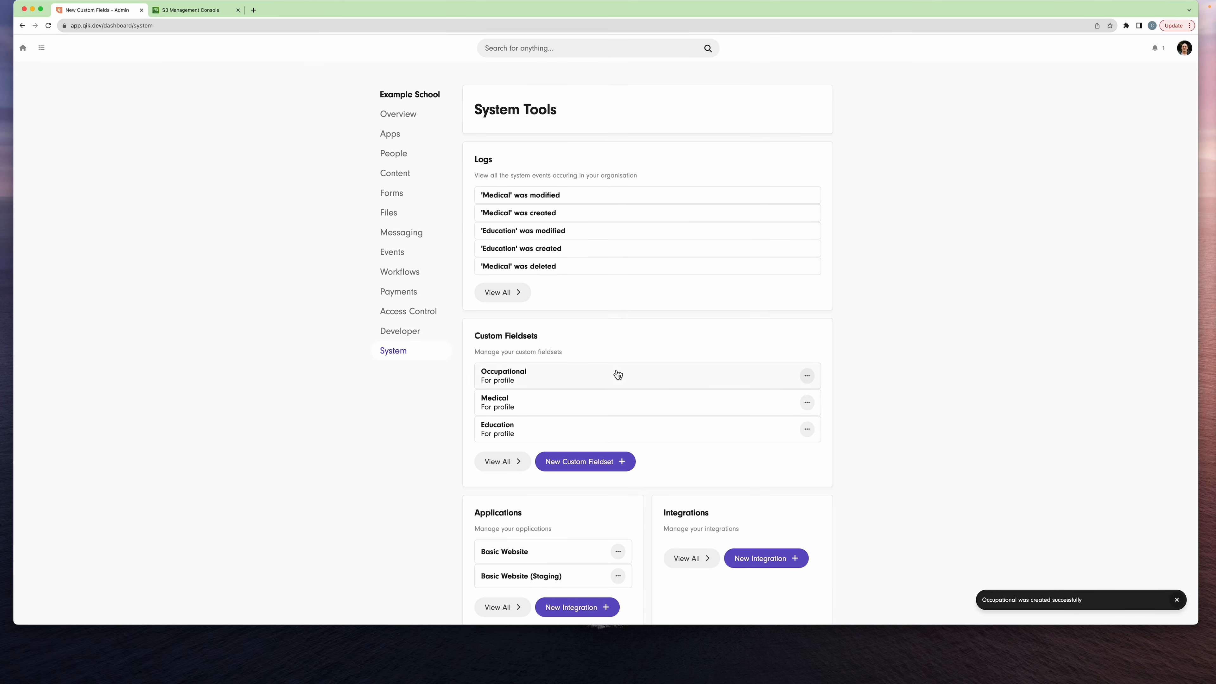
Open the fields of the Occupational fieldset and add a text field titled Occupation.
click(541, 379)
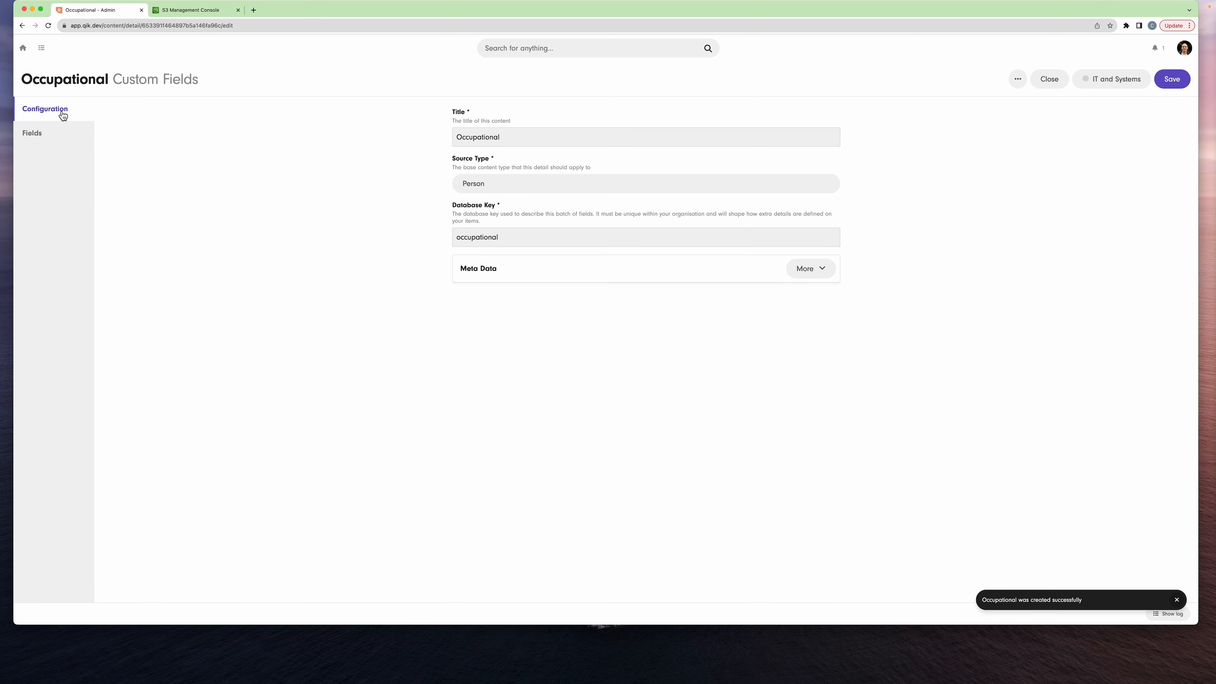
click(62, 133)
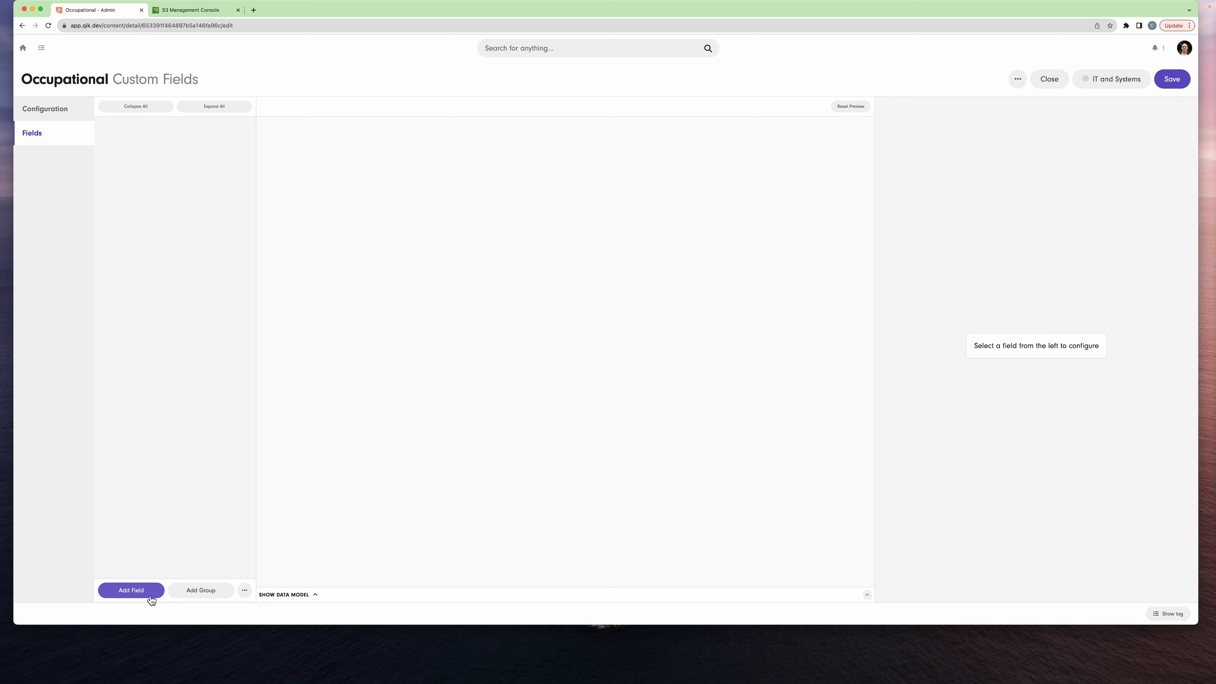
click(151, 596)
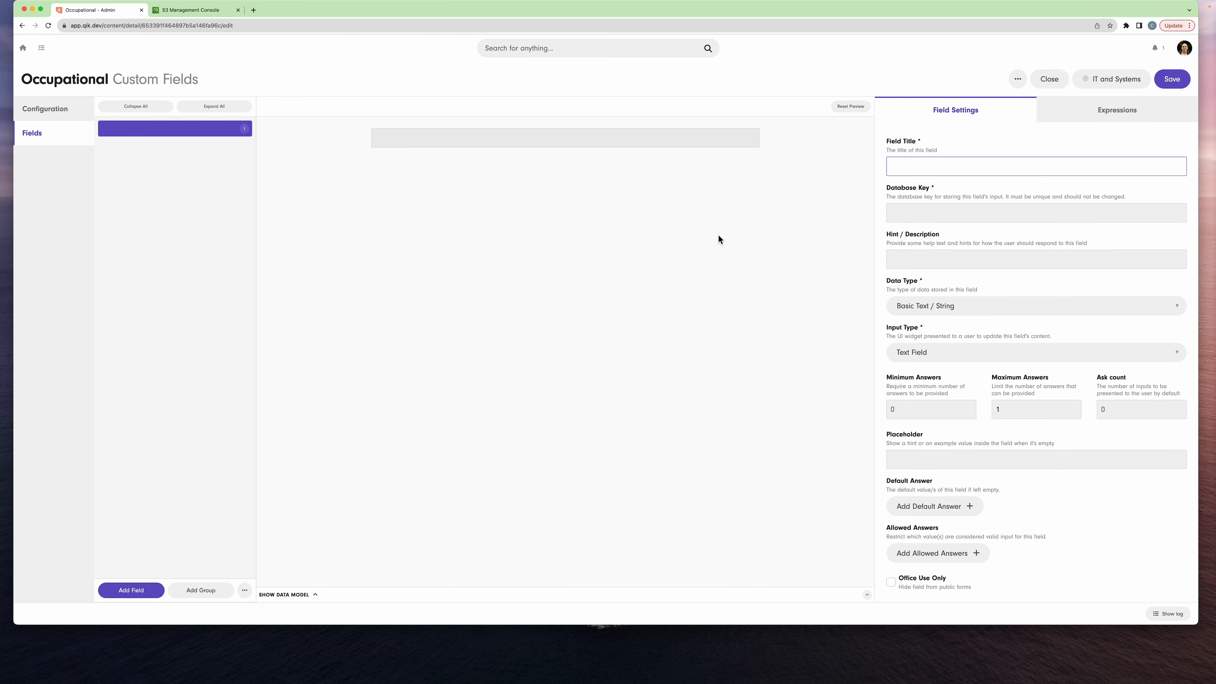
text(Occup)
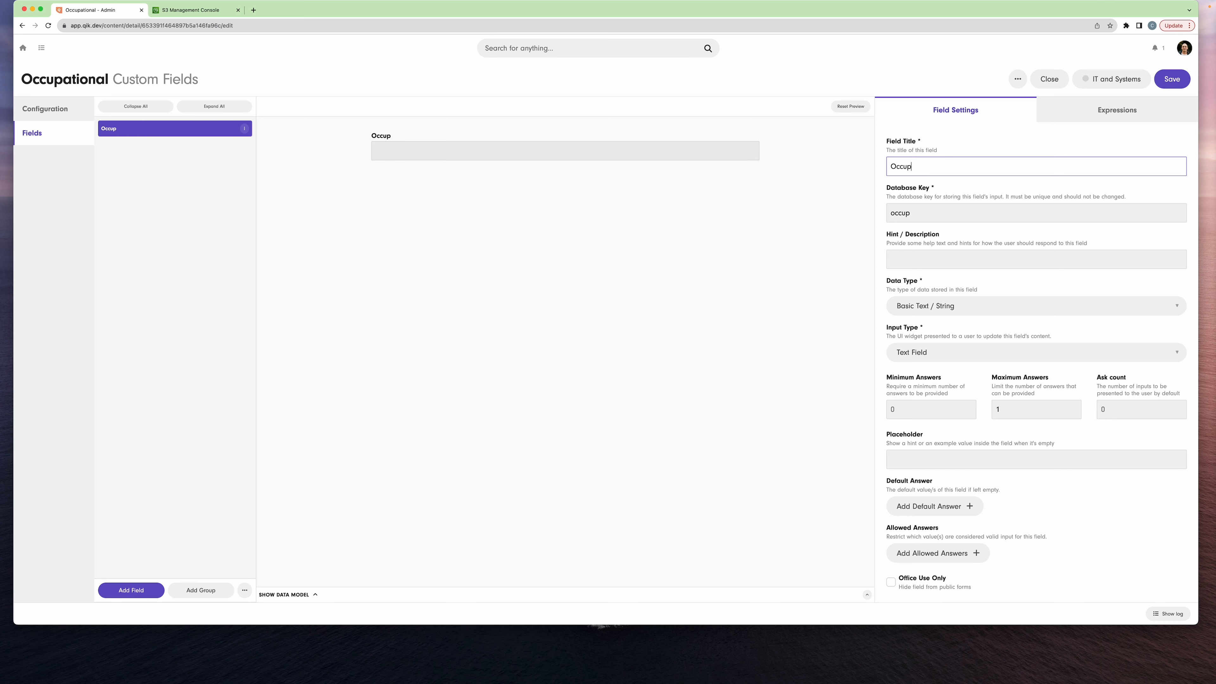
text(ation)
Add a field titled "Has a blue card" with the Boolean data type to the Occupational fieldset.
click(129, 594)
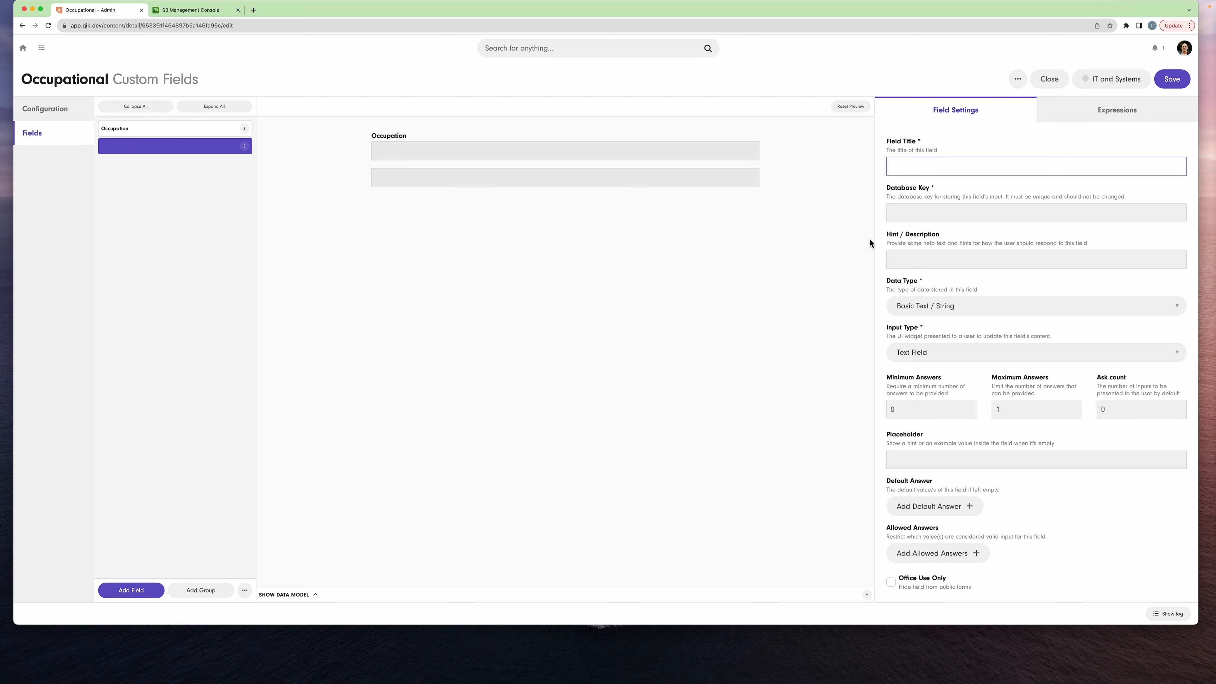
text(Has ablue car)
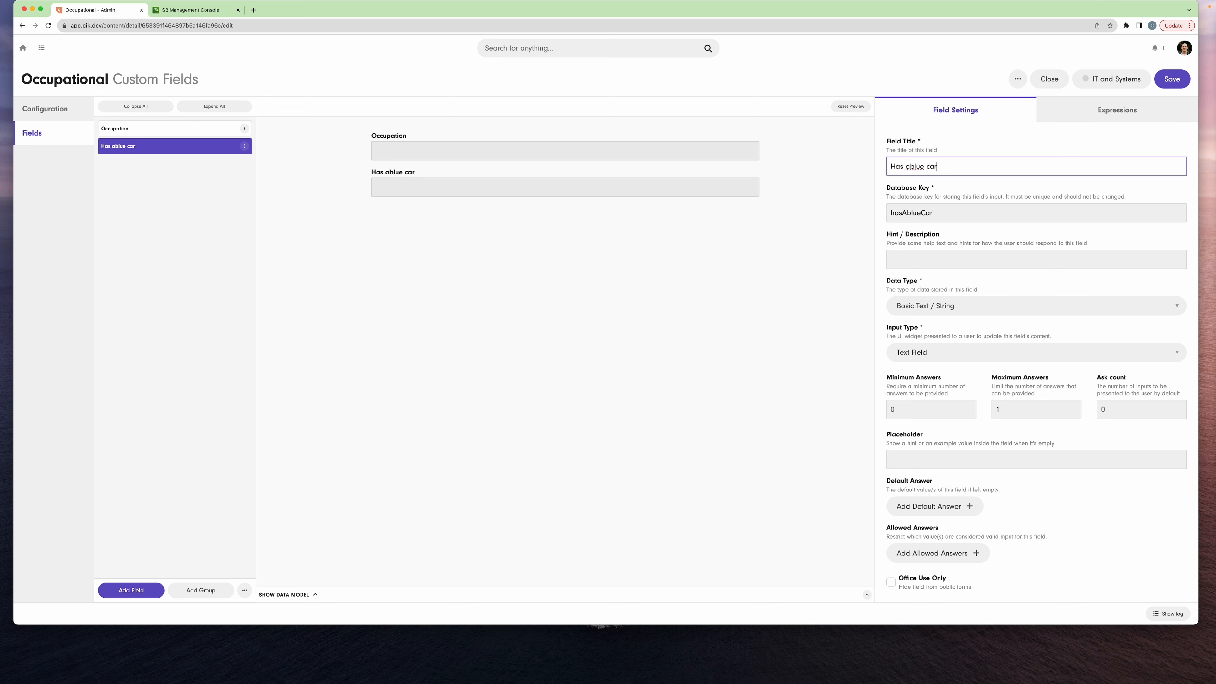
key(super+a)
text(Has a blue card)
click(933, 352)
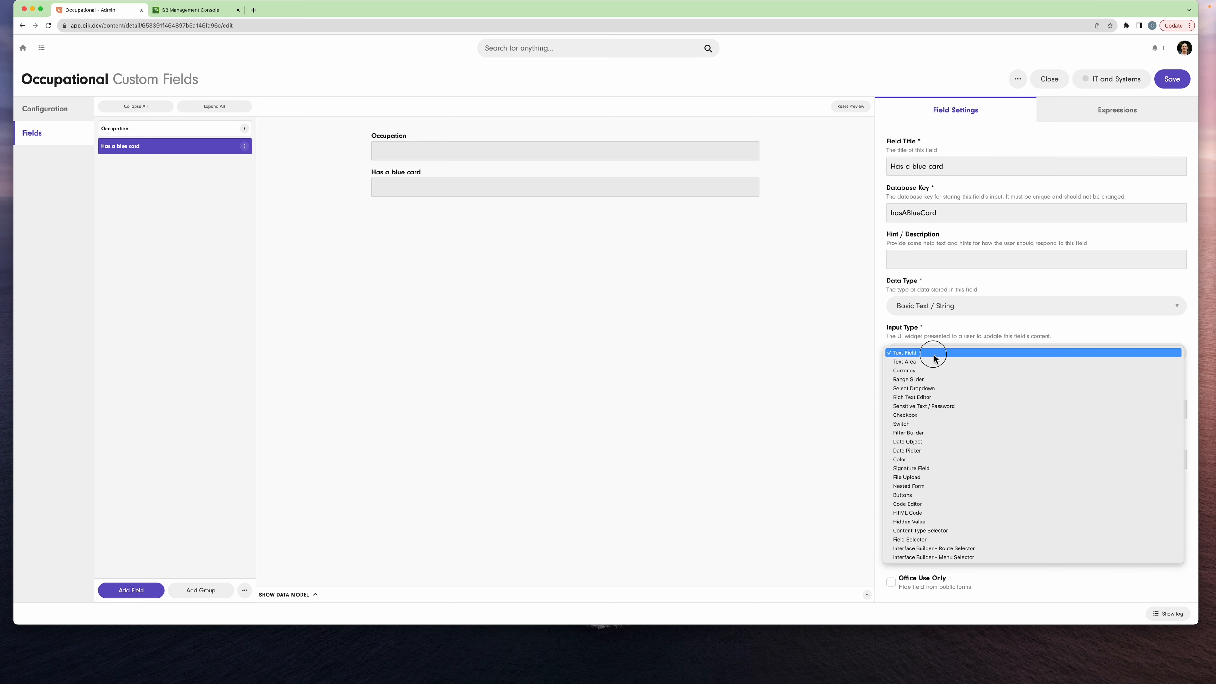
click(943, 307)
click(937, 315)
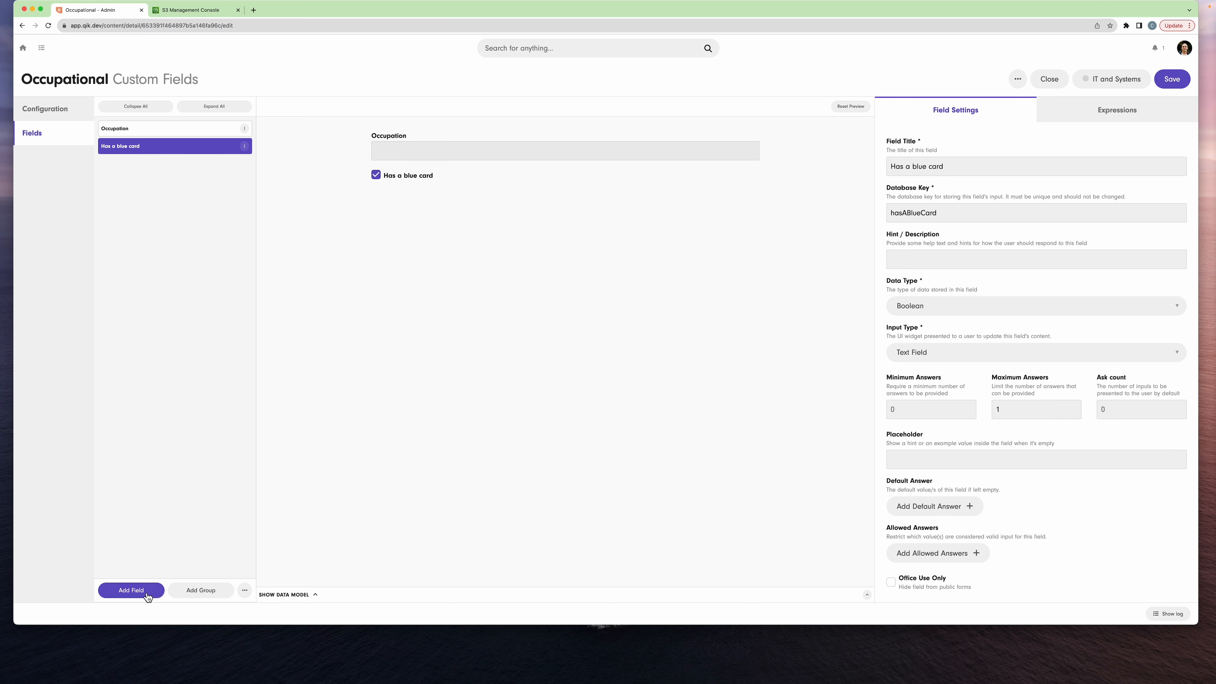
Add a Boolean field titled "Has a white card" below the blue card field.
click(134, 591)
text(Has a white card)
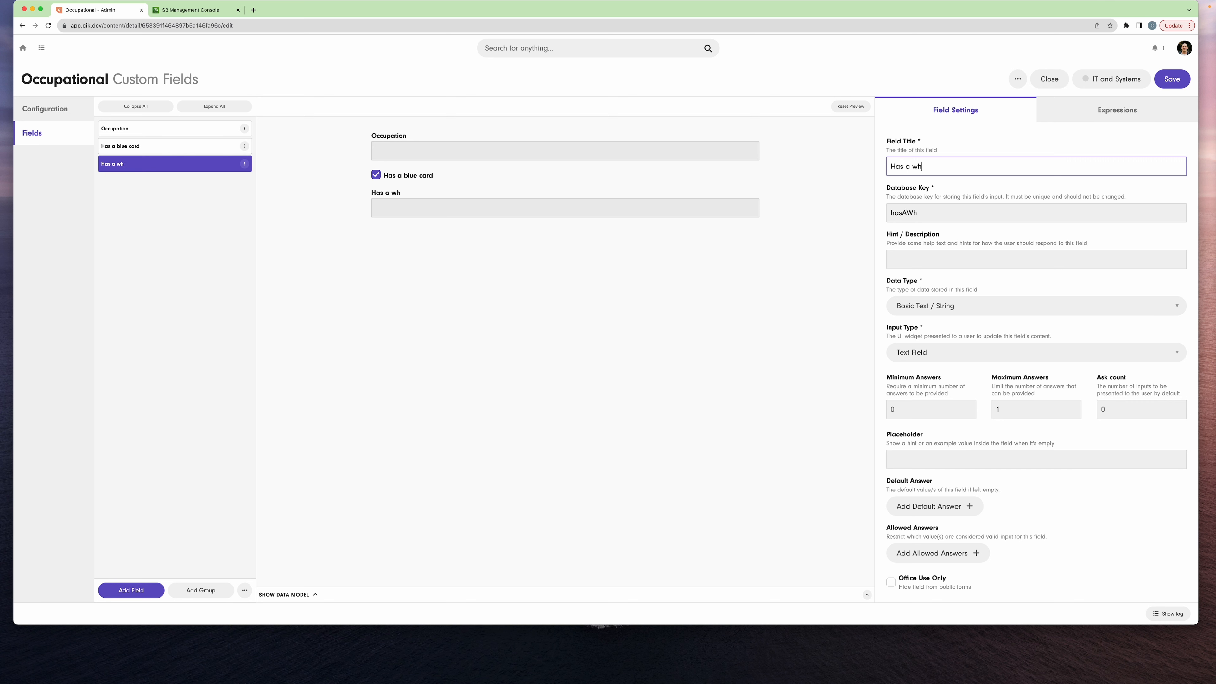
click(926, 310)
click(928, 316)
Add a Boolean field titled "Has completed induction training" below the white card field.
click(142, 594)
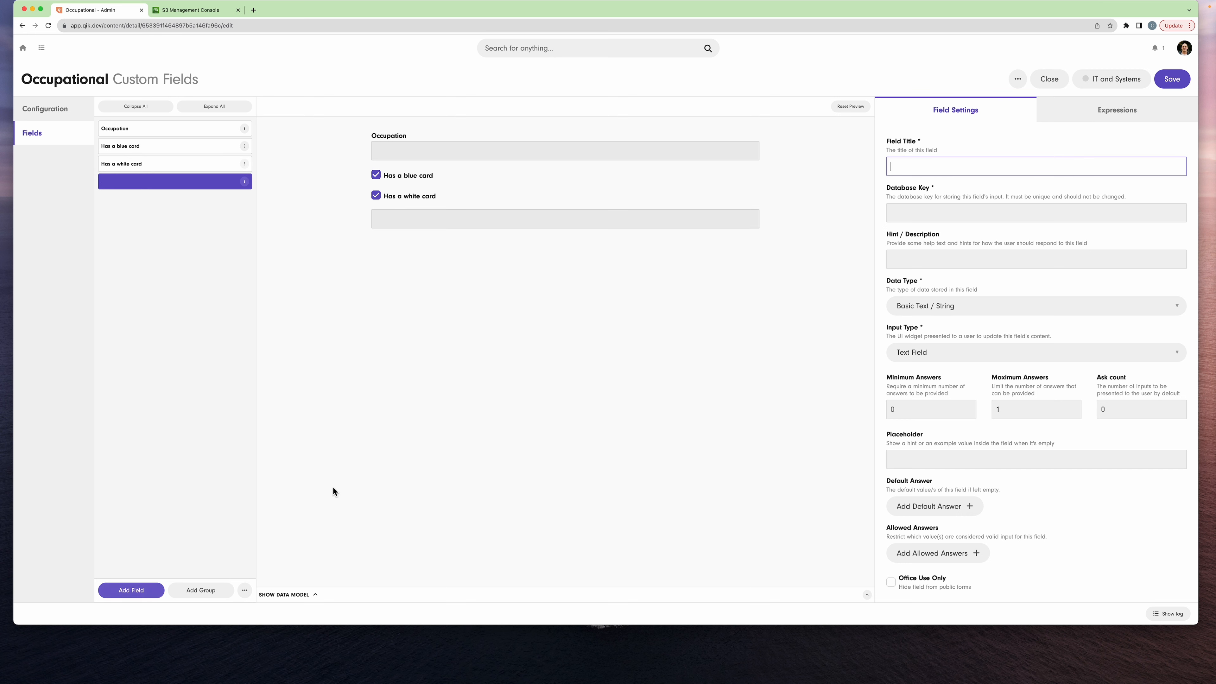
text(Has complet)
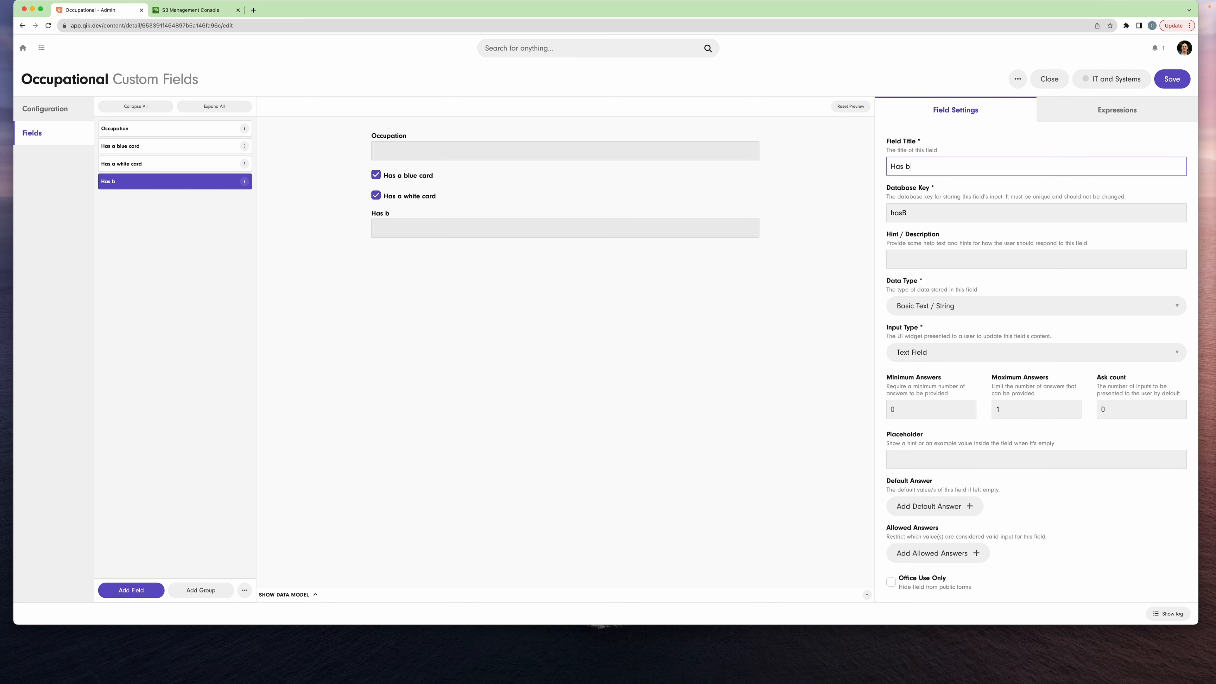
text(ed induction training)
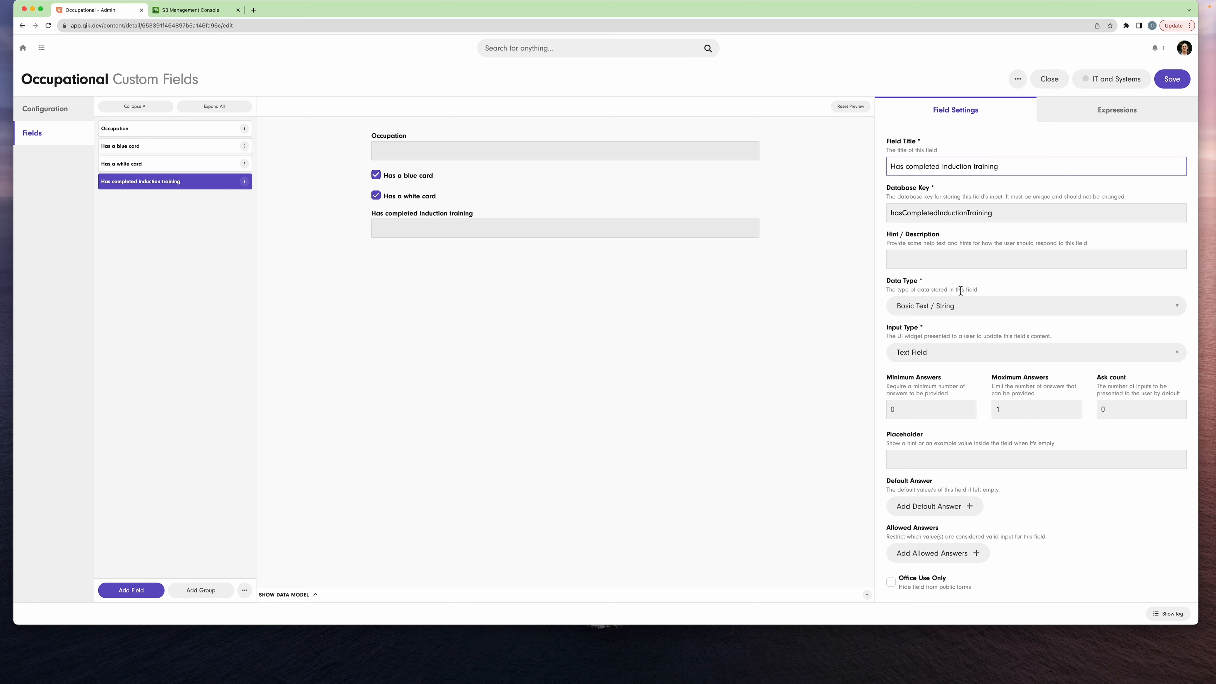
click(928, 305)
click(925, 318)
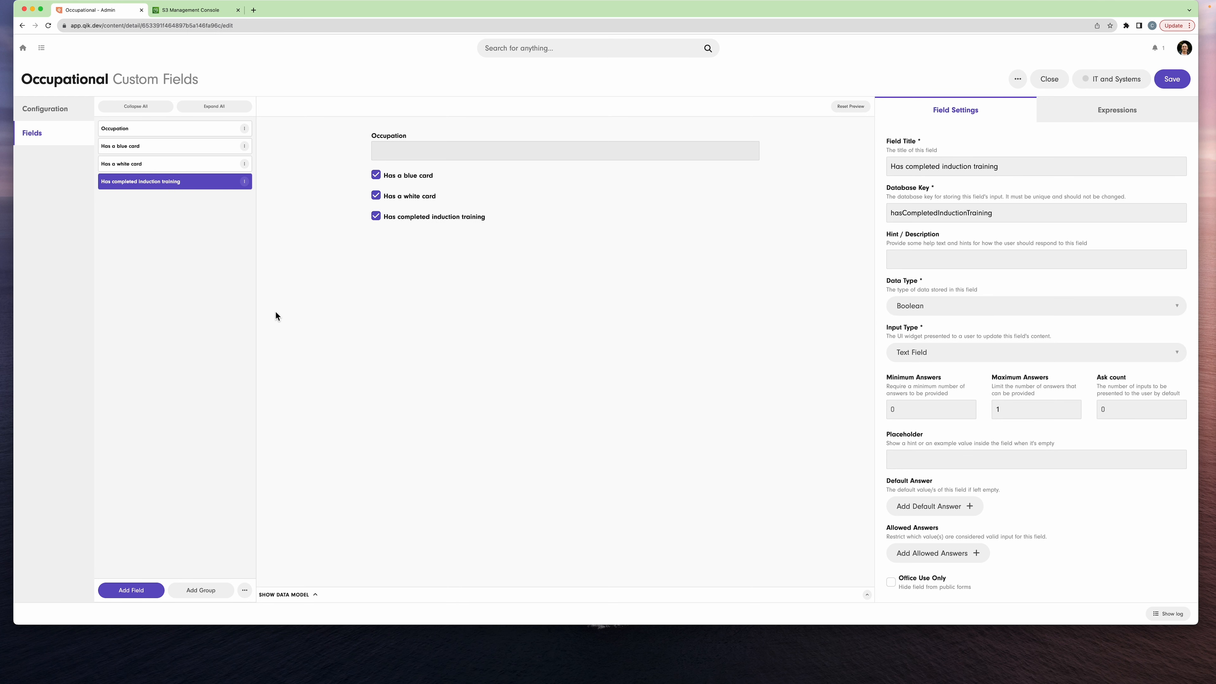
Add a field titled "Induction Training date" with the Date data type.
click(144, 590)
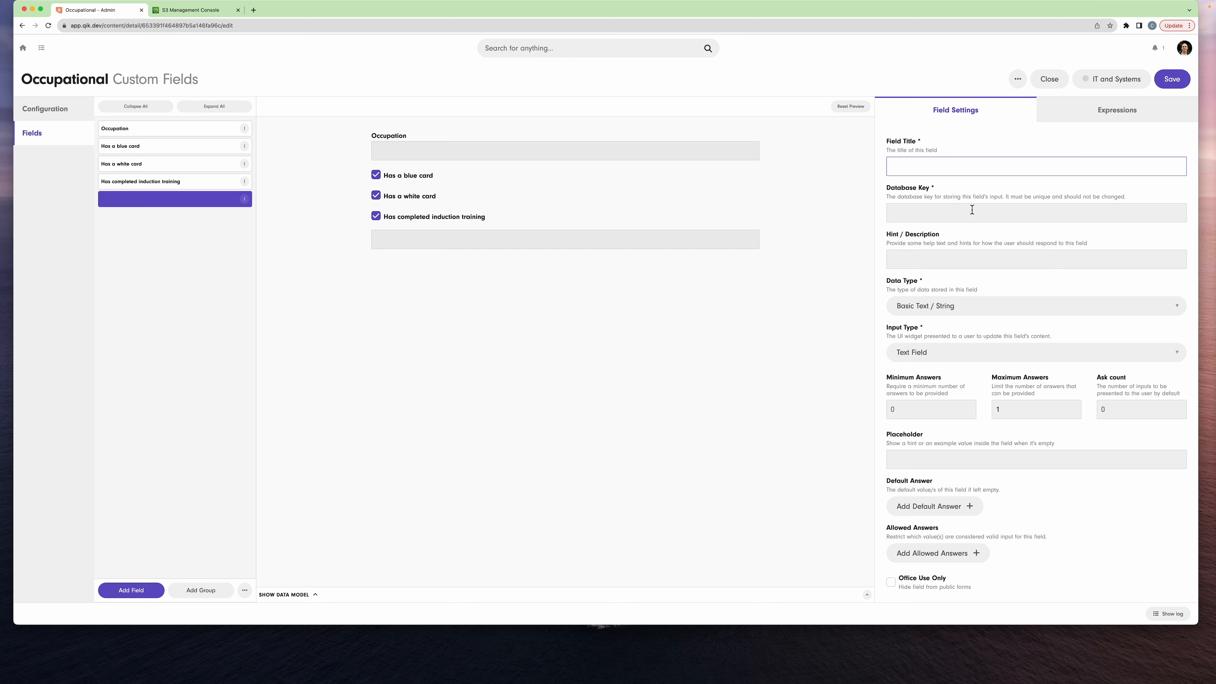
text(Indicti)
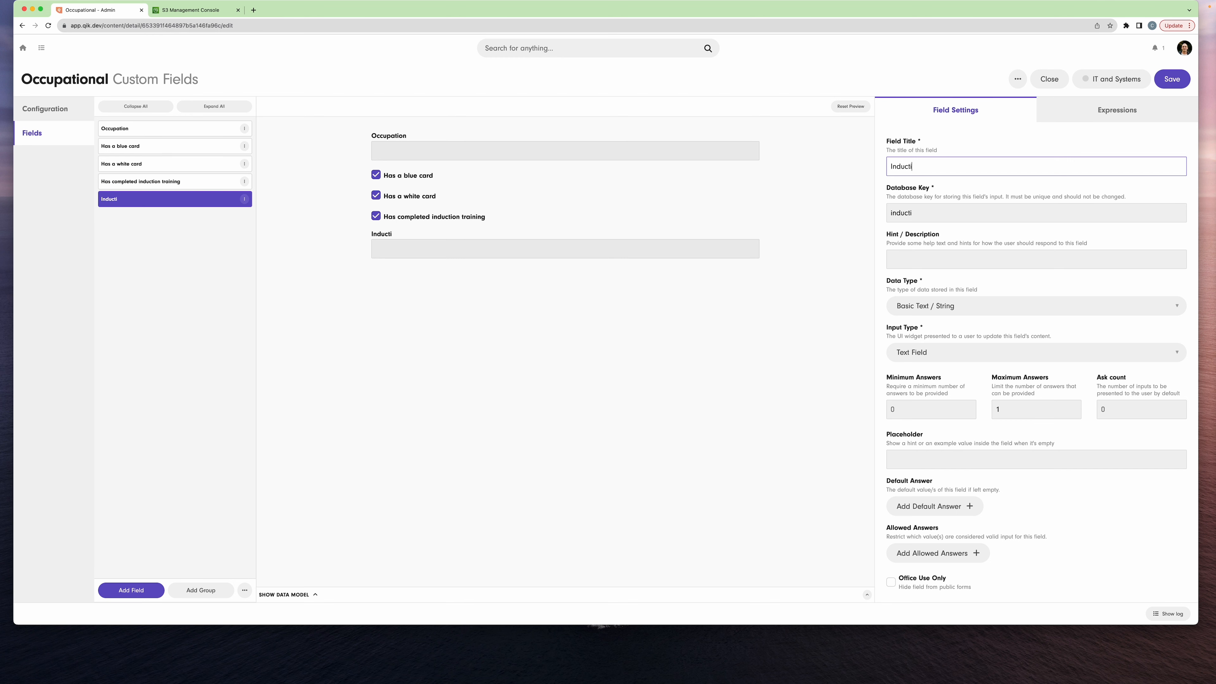
text(on Training date)
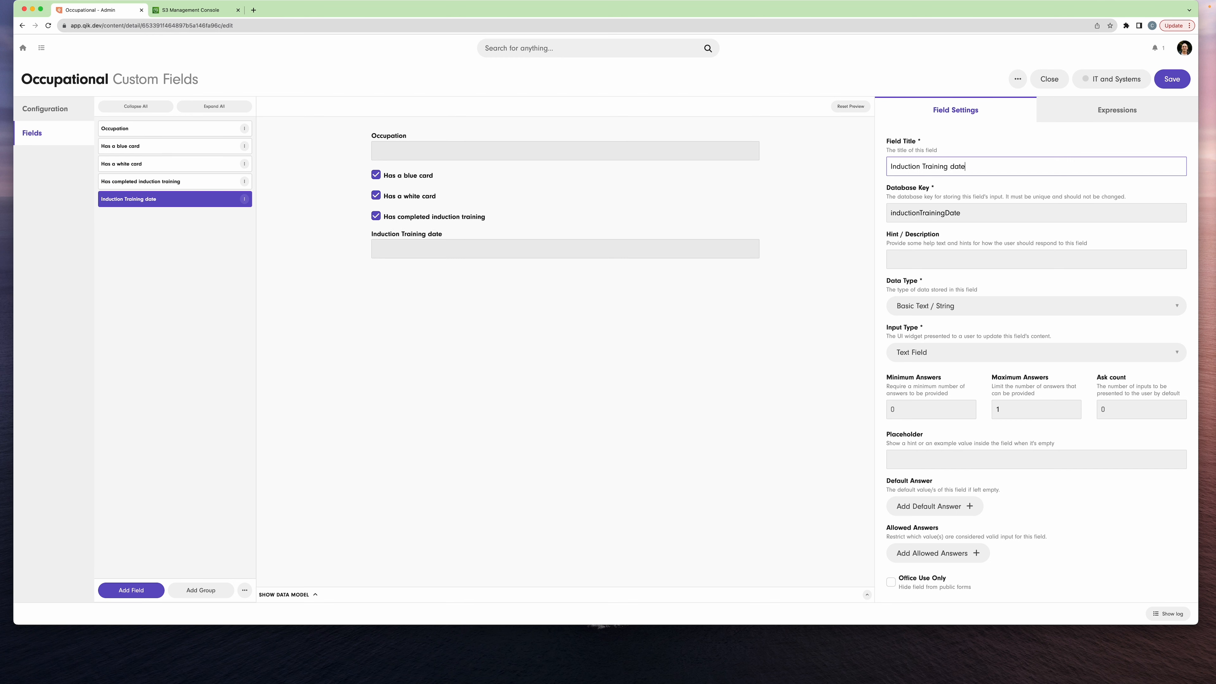
click(943, 307)
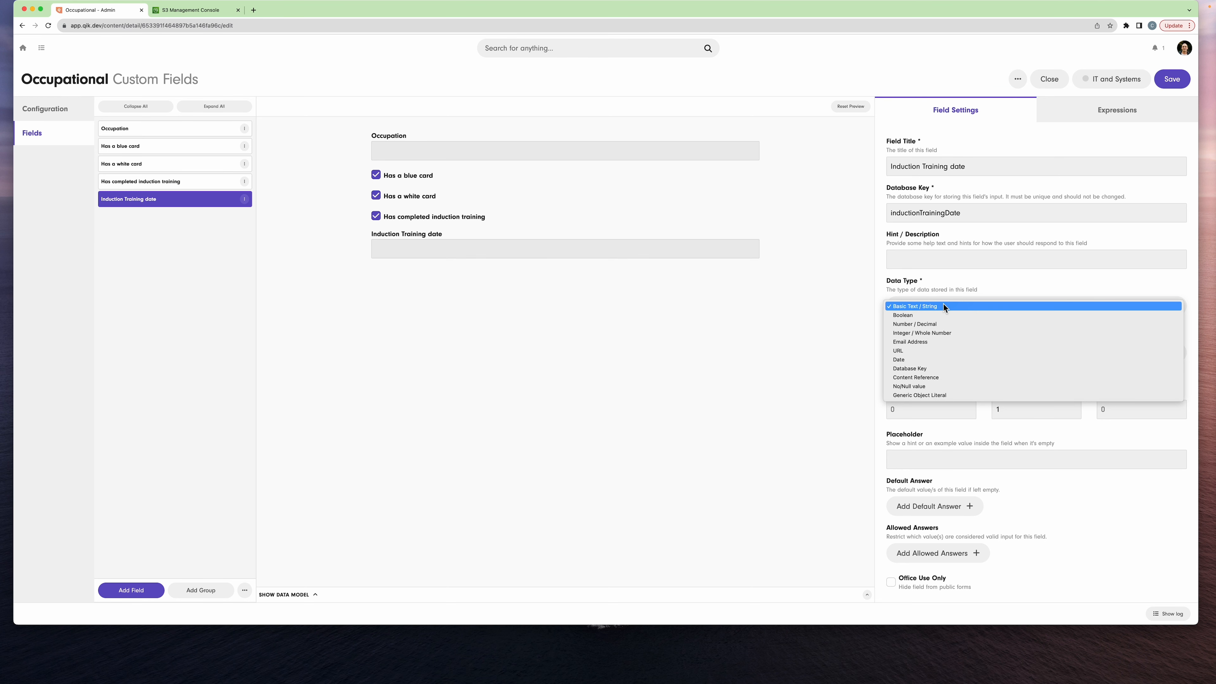
click(917, 359)
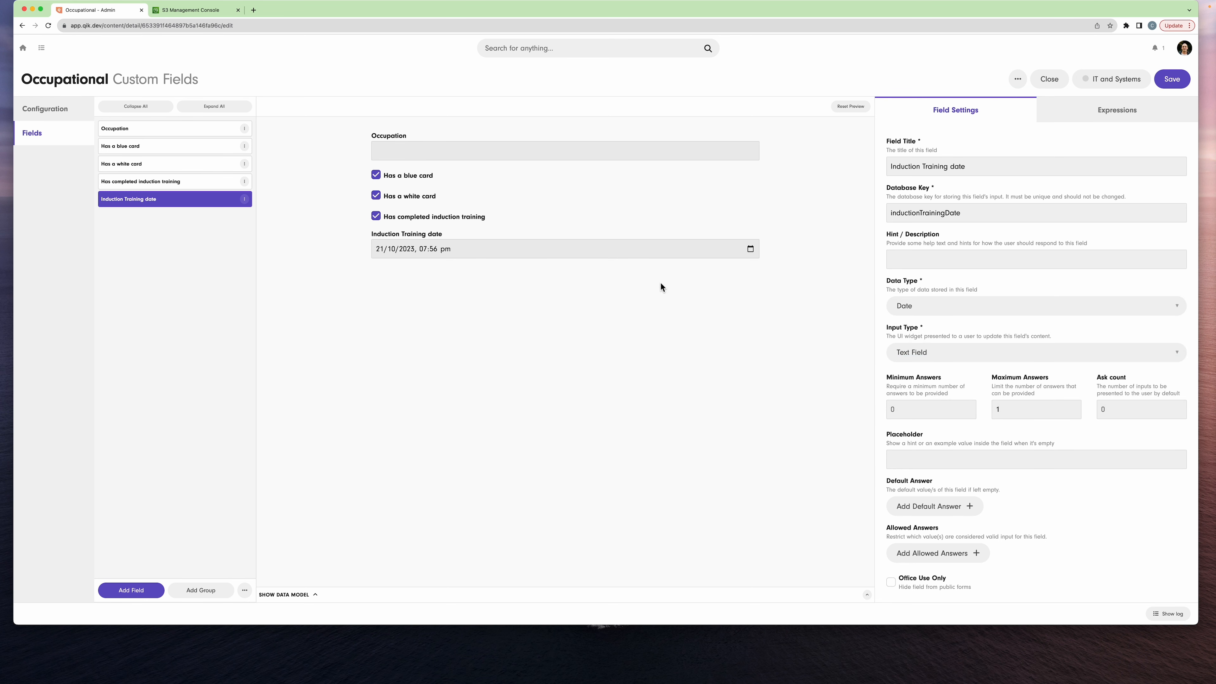
Set the Induction Training date field to show only when "Has completed induction training" is true.
click(1129, 114)
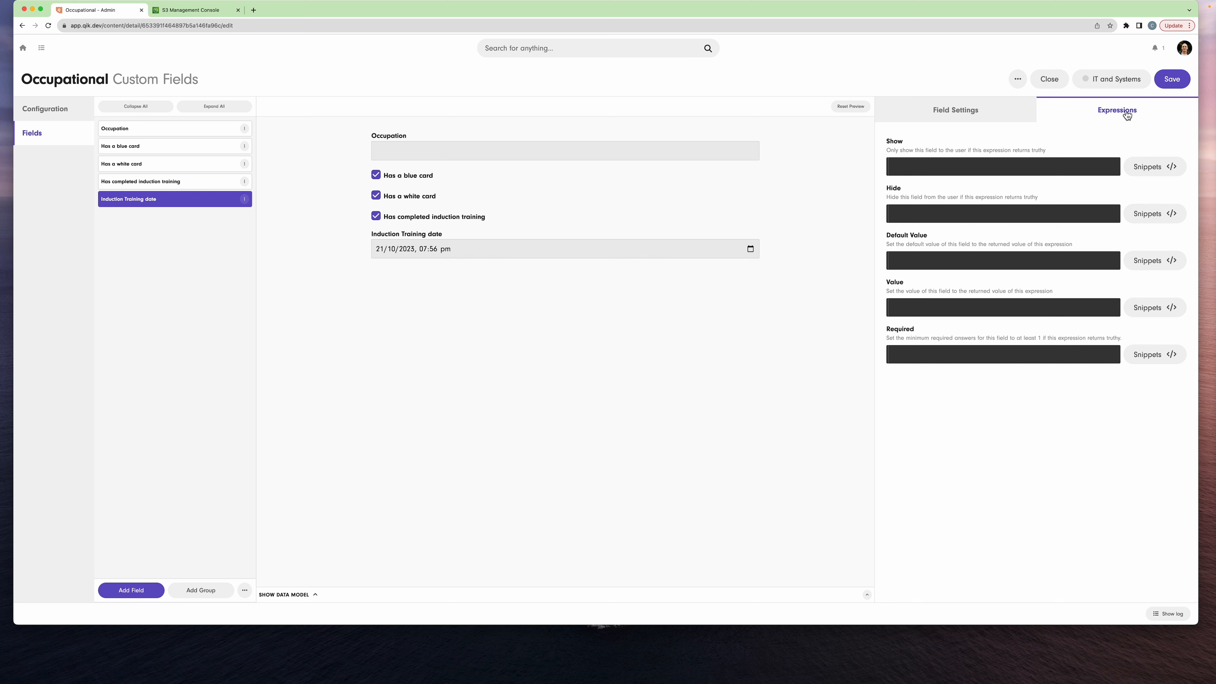
click(1152, 167)
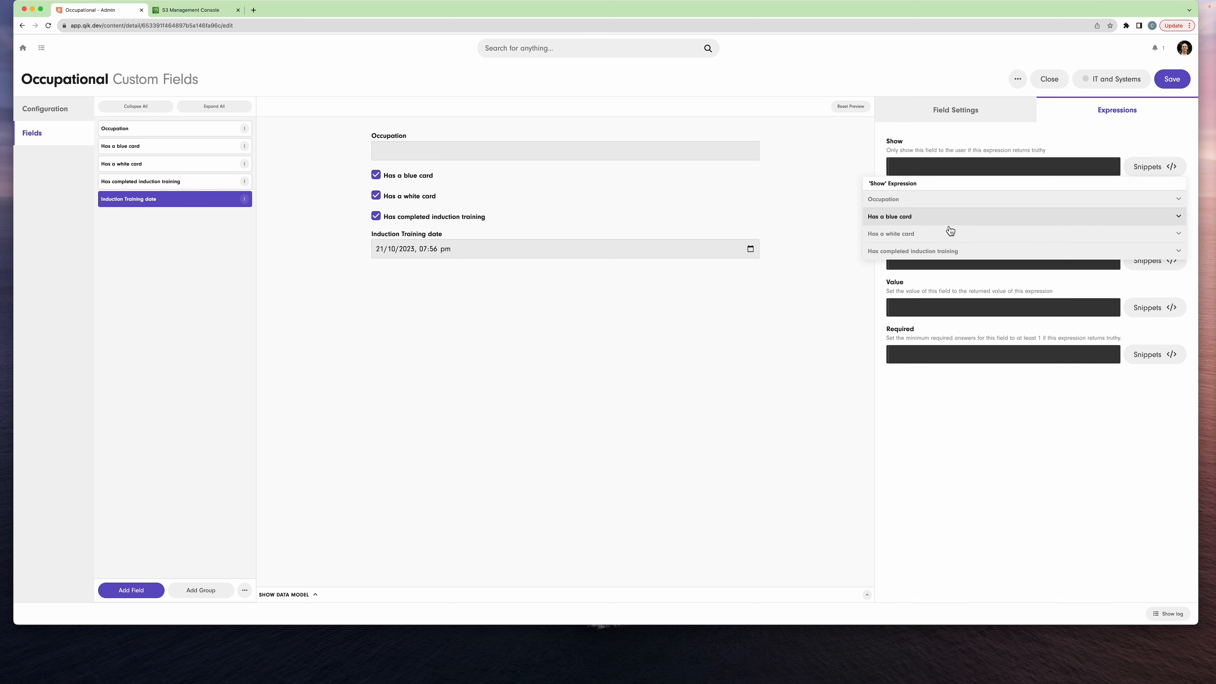
click(953, 255)
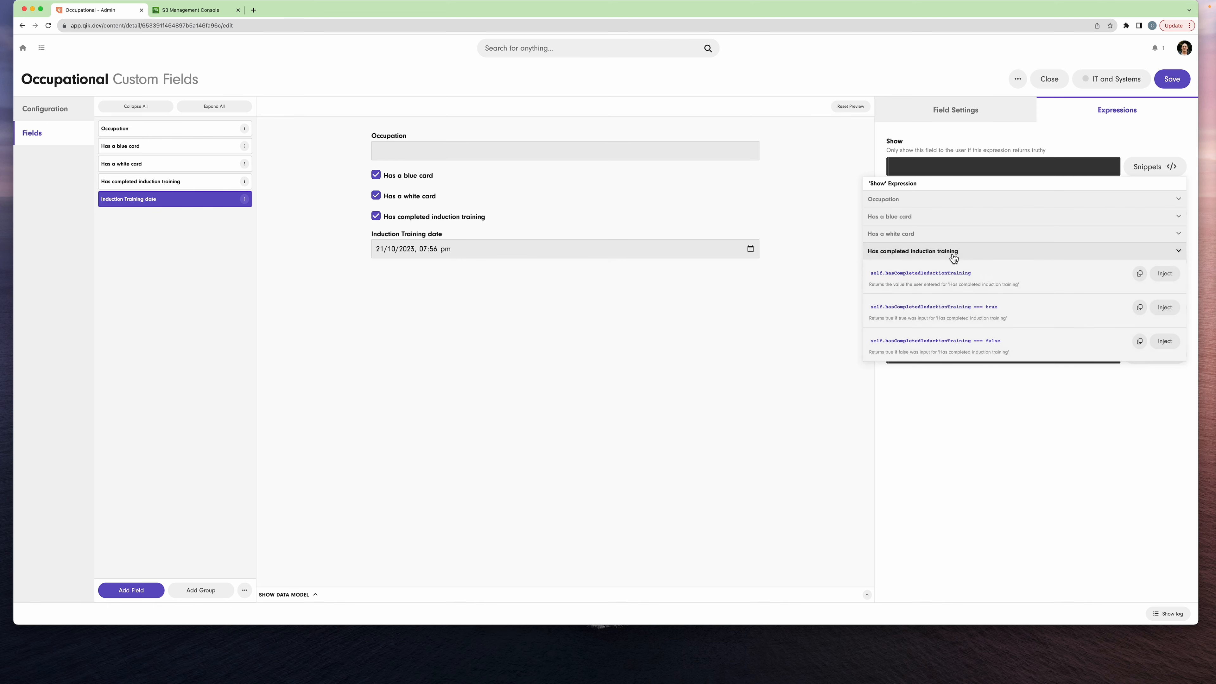
click(1159, 314)
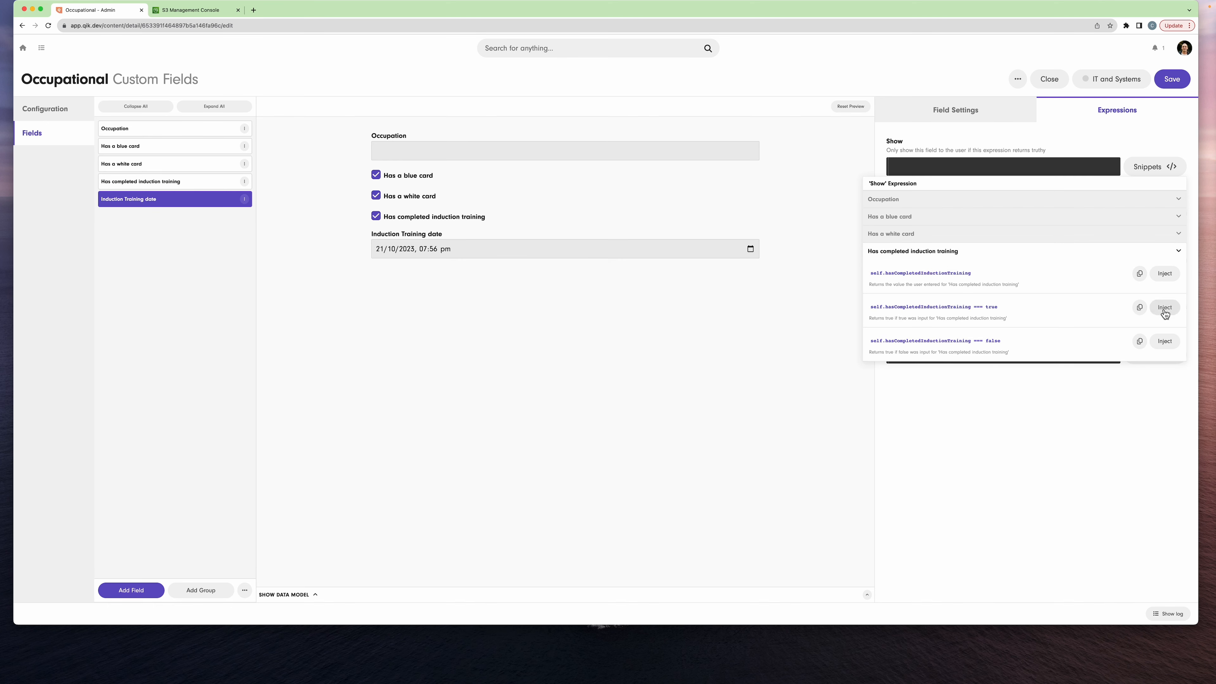
Test the date field's condition by toggling "Has completed induction training" in the preview, and save and close the Occupational fieldset.
click(378, 218)
click(376, 218)
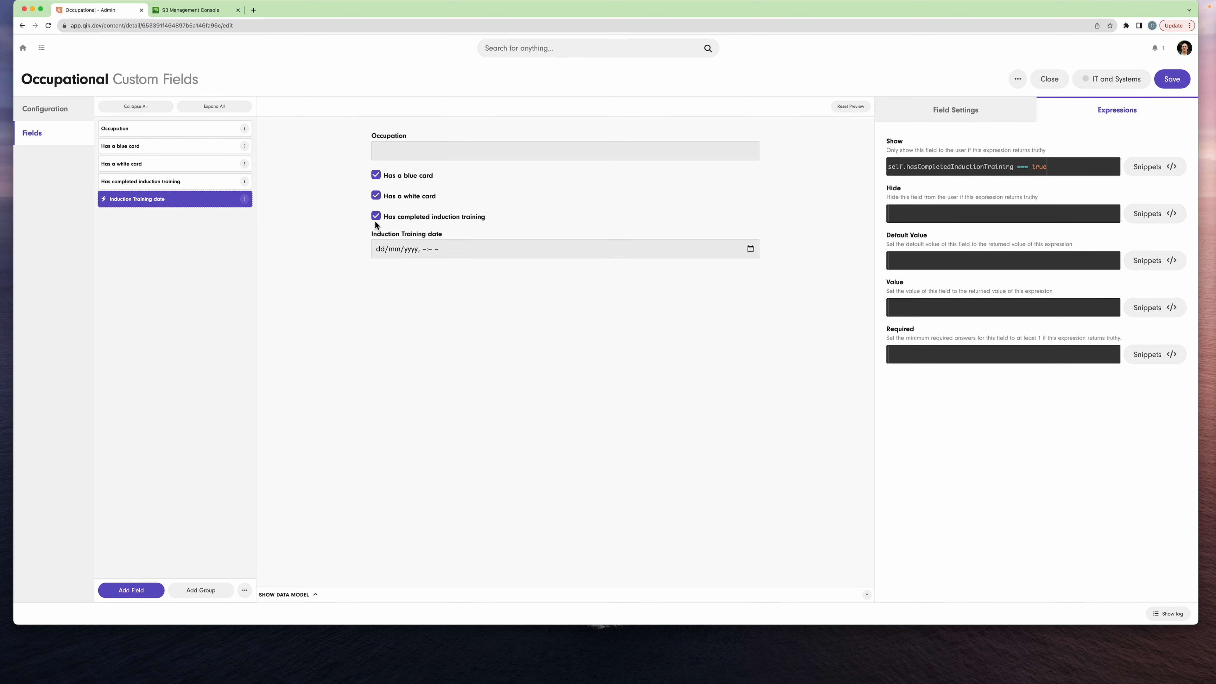
click(377, 218)
click(377, 218)
click(377, 217)
click(377, 217)
click(377, 217)
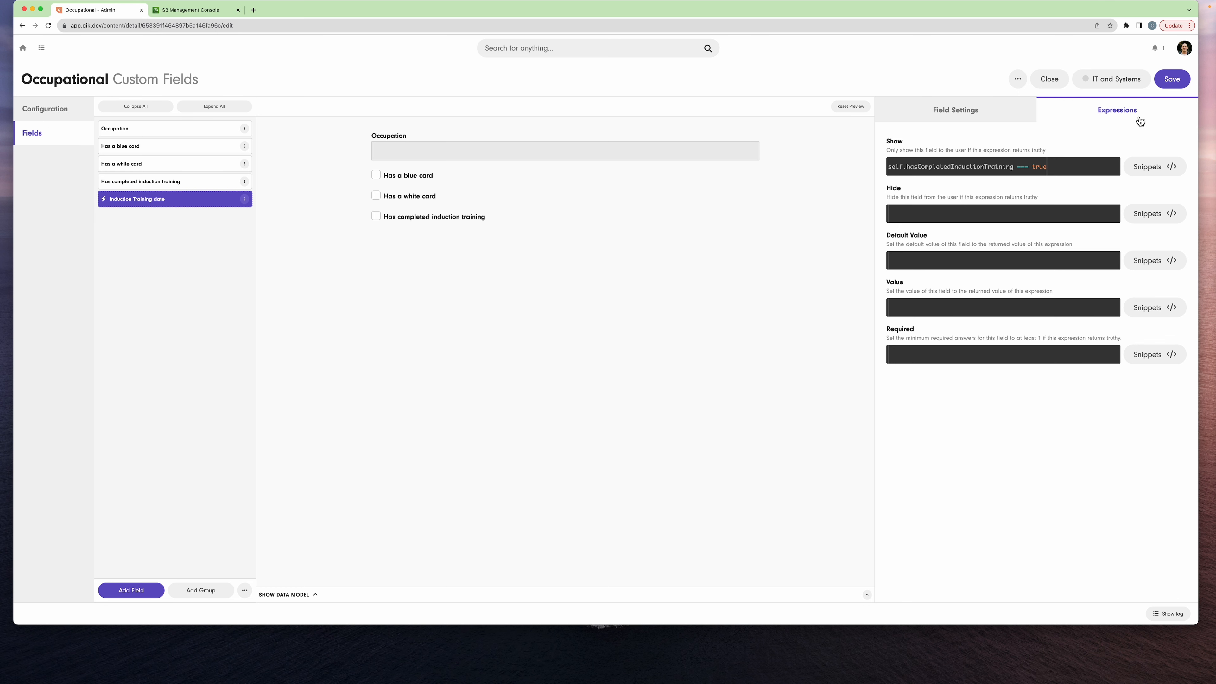
click(1173, 80)
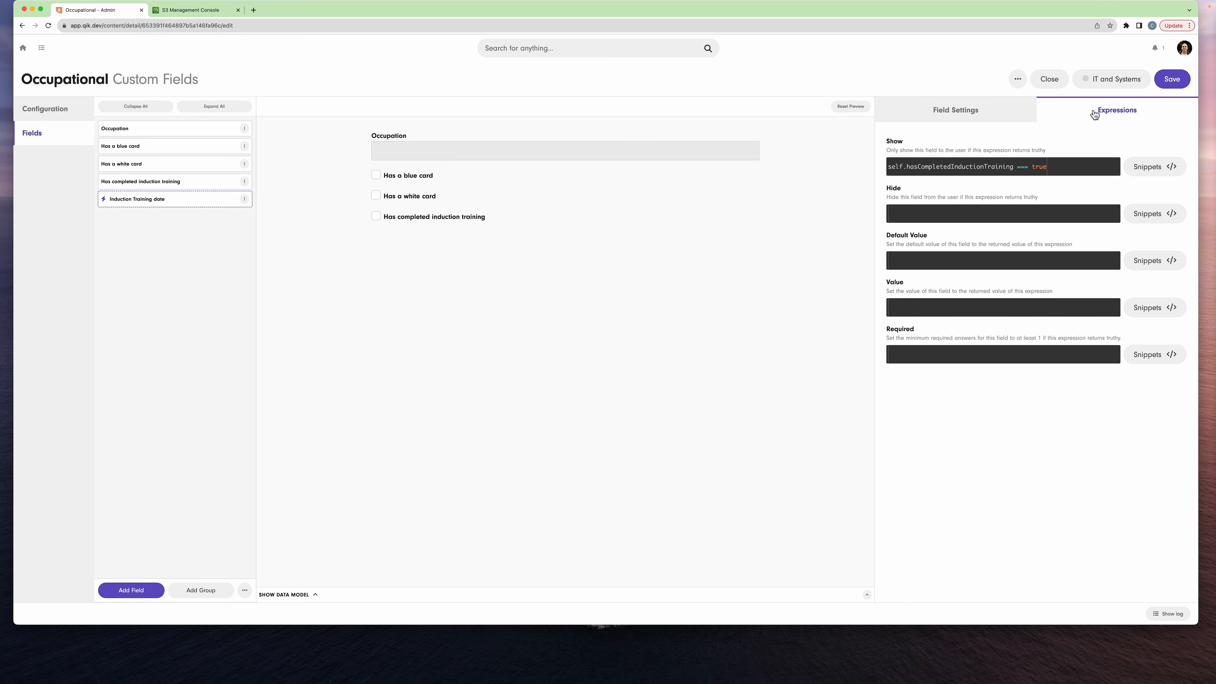
click(1059, 82)
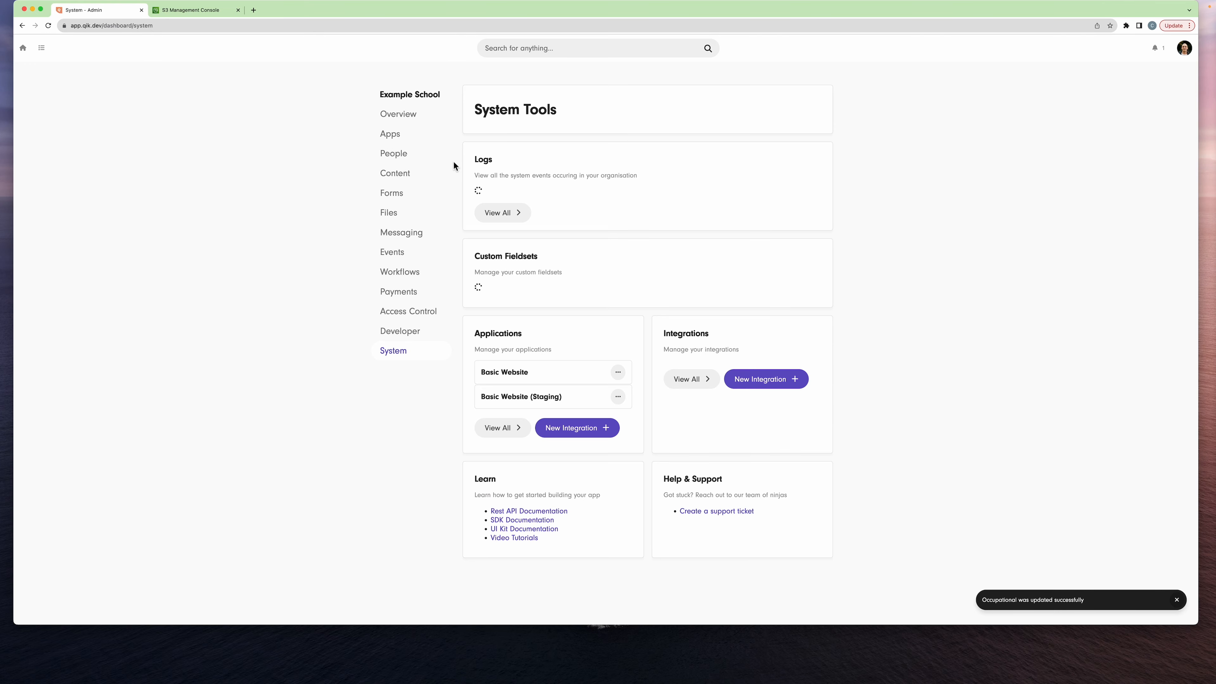
Open a female Grade 3 person's profile from the People list for editing.
click(406, 154)
click(511, 194)
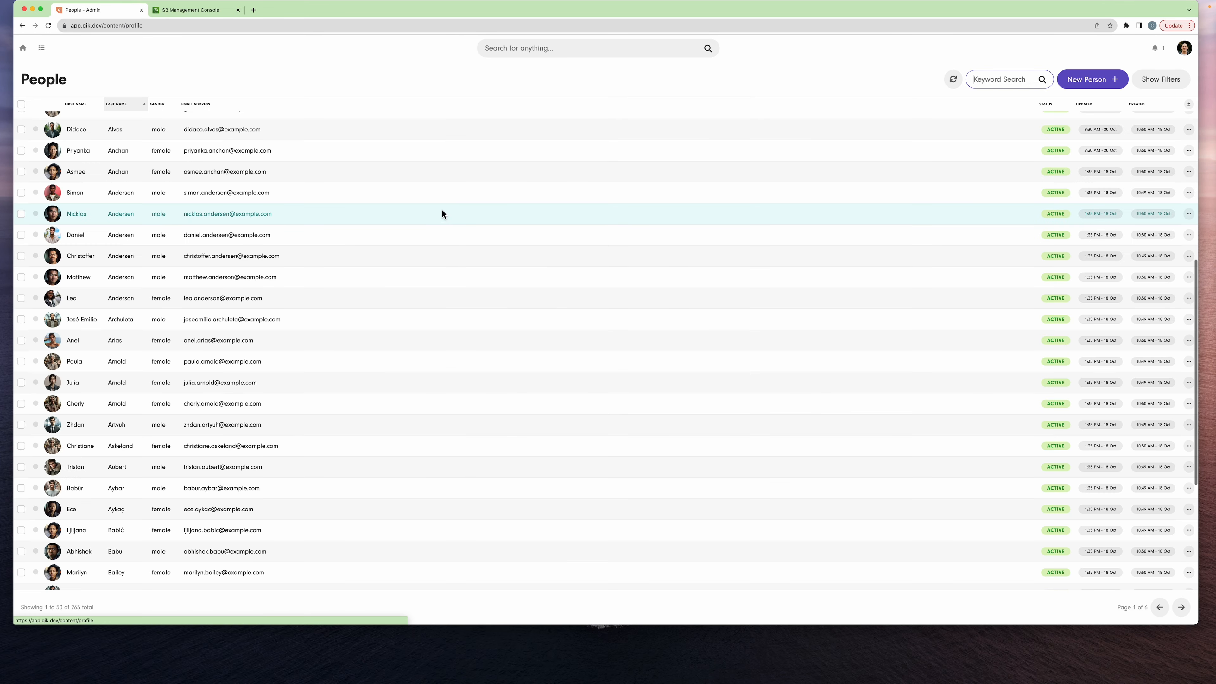
scroll(460, 316, down, 5)
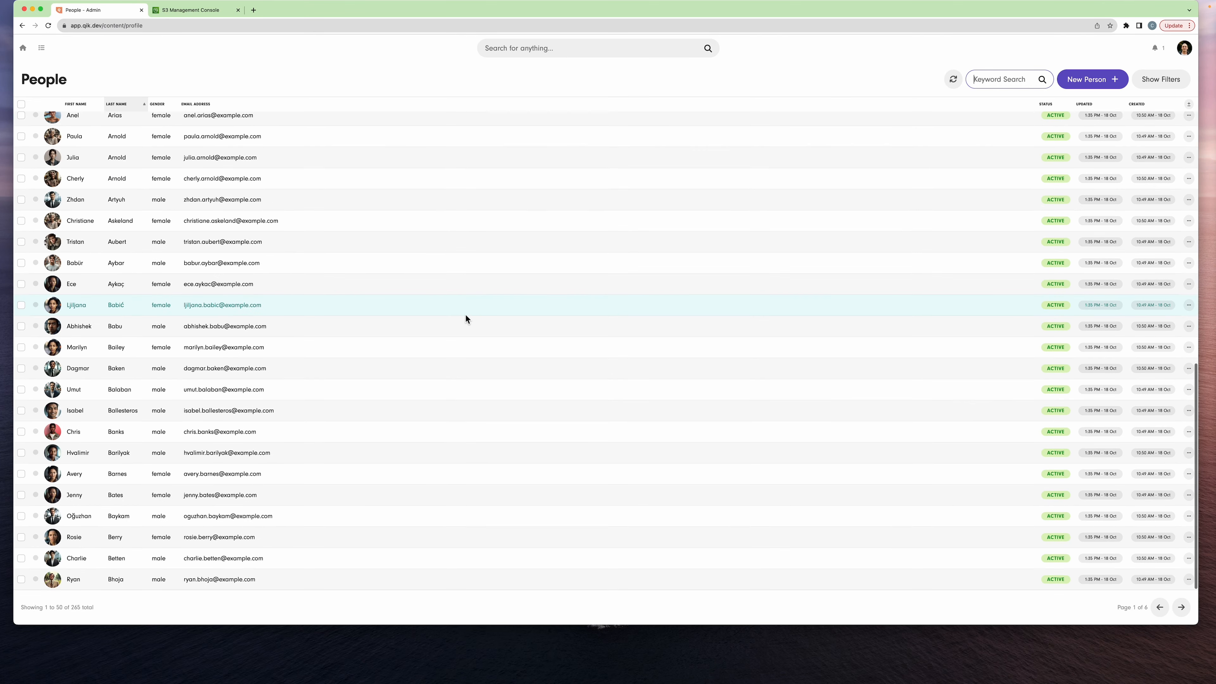
click(219, 348)
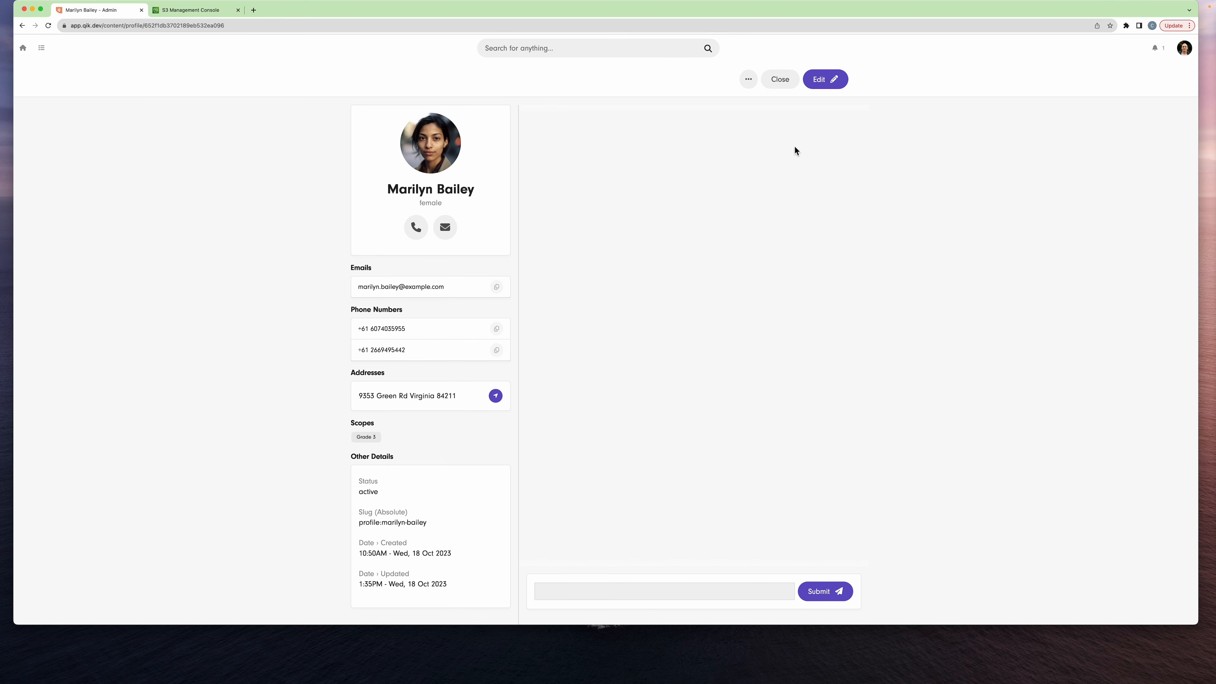
click(821, 79)
scroll(636, 203, down, 5)
scroll(636, 209, down, 8)
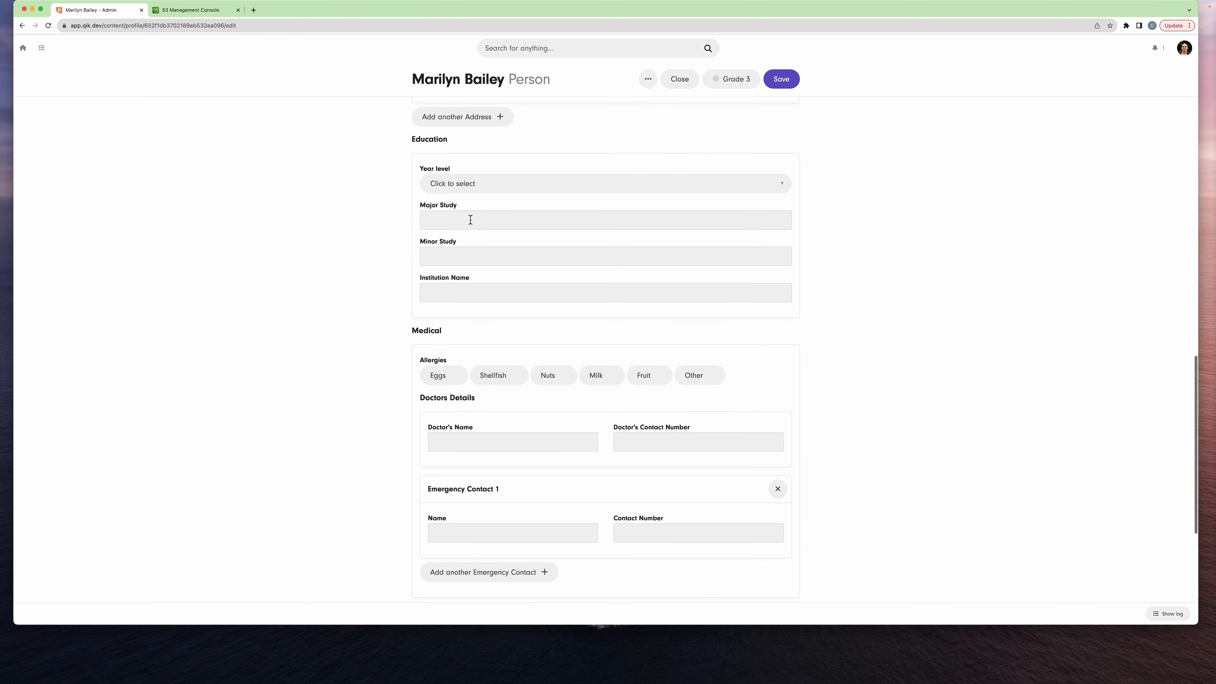
Fill in the Education details with year level Grade 4, major study Biology, minor study History and institution UCLA.
click(480, 184)
click(469, 218)
click(467, 220)
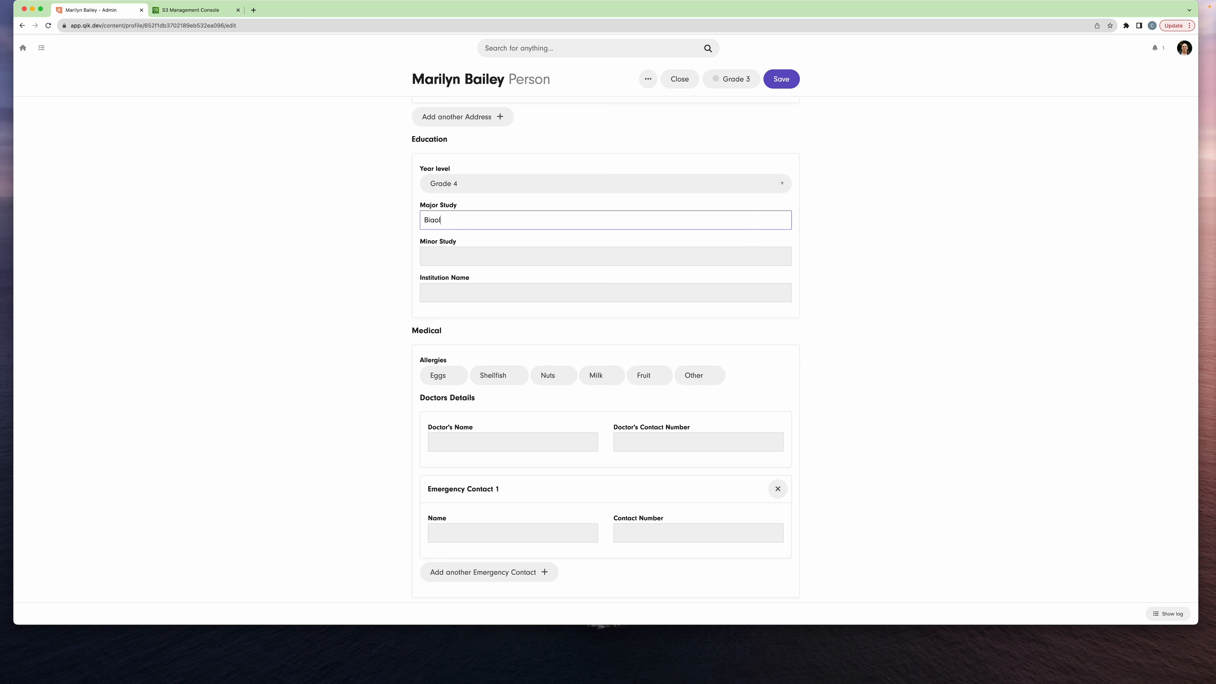
click(480, 258)
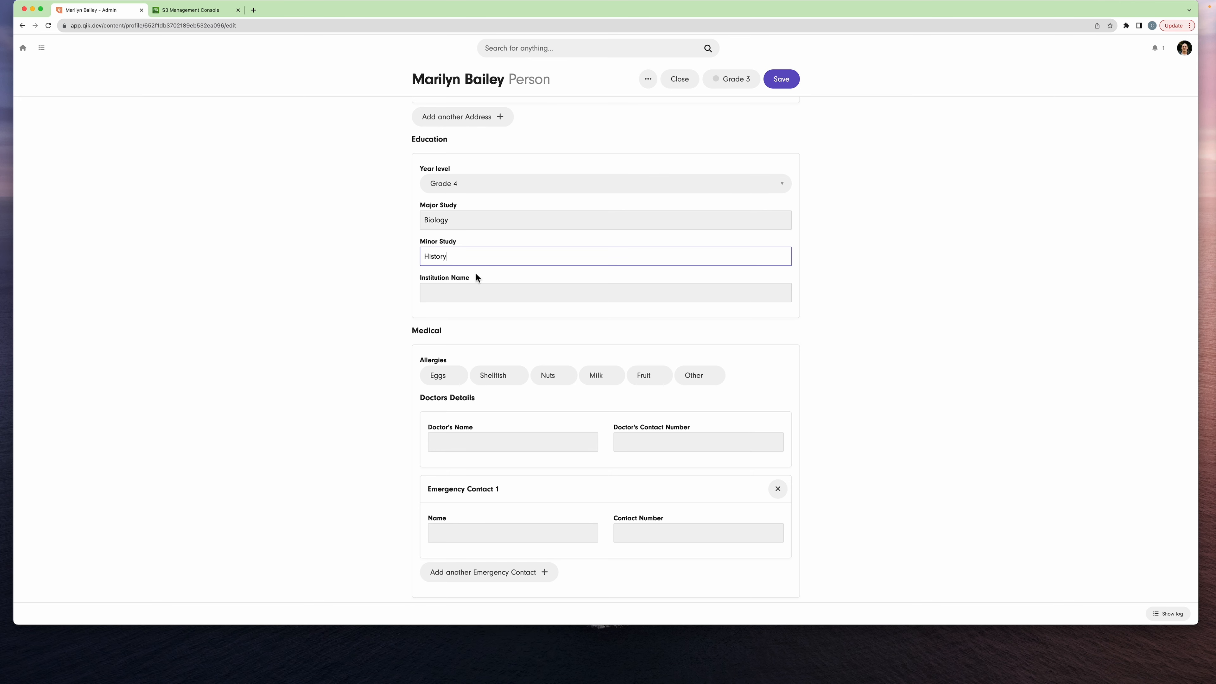
click(472, 297)
text(UCLA)
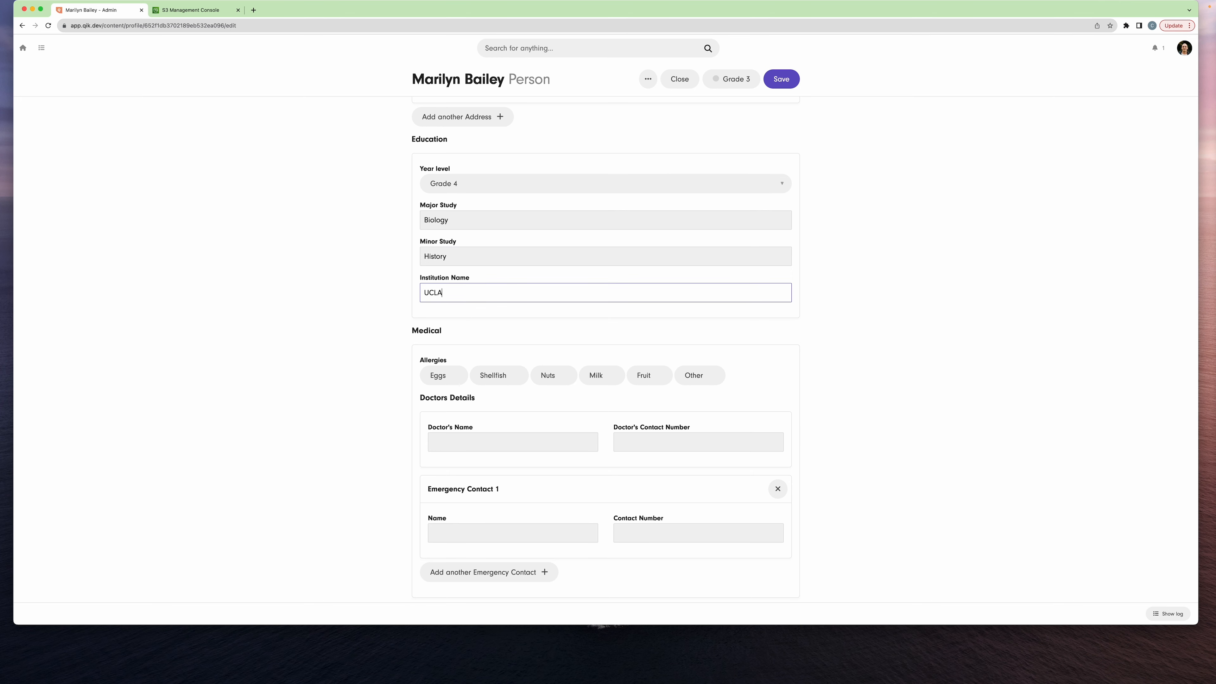
Select Shellfish, Fruit and Other as the person's allergies and enter "allergic to water" under Other Allergies.
scroll(582, 331, down, 3)
click(493, 225)
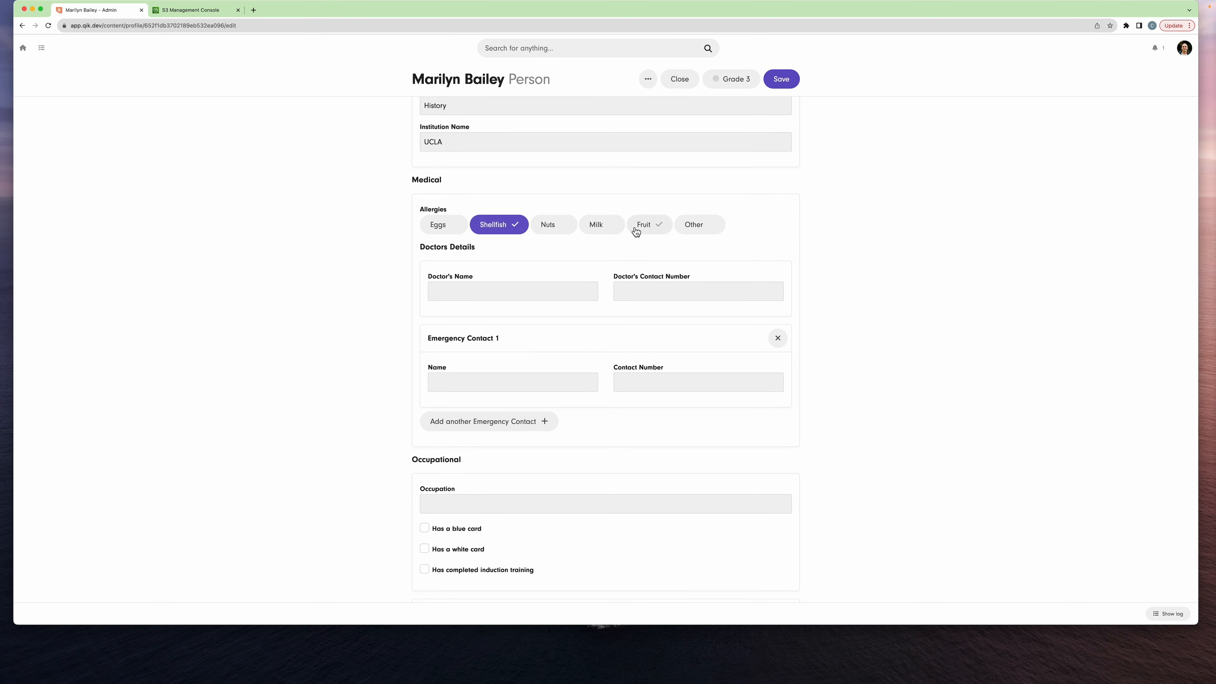
click(646, 226)
click(695, 226)
click(485, 281)
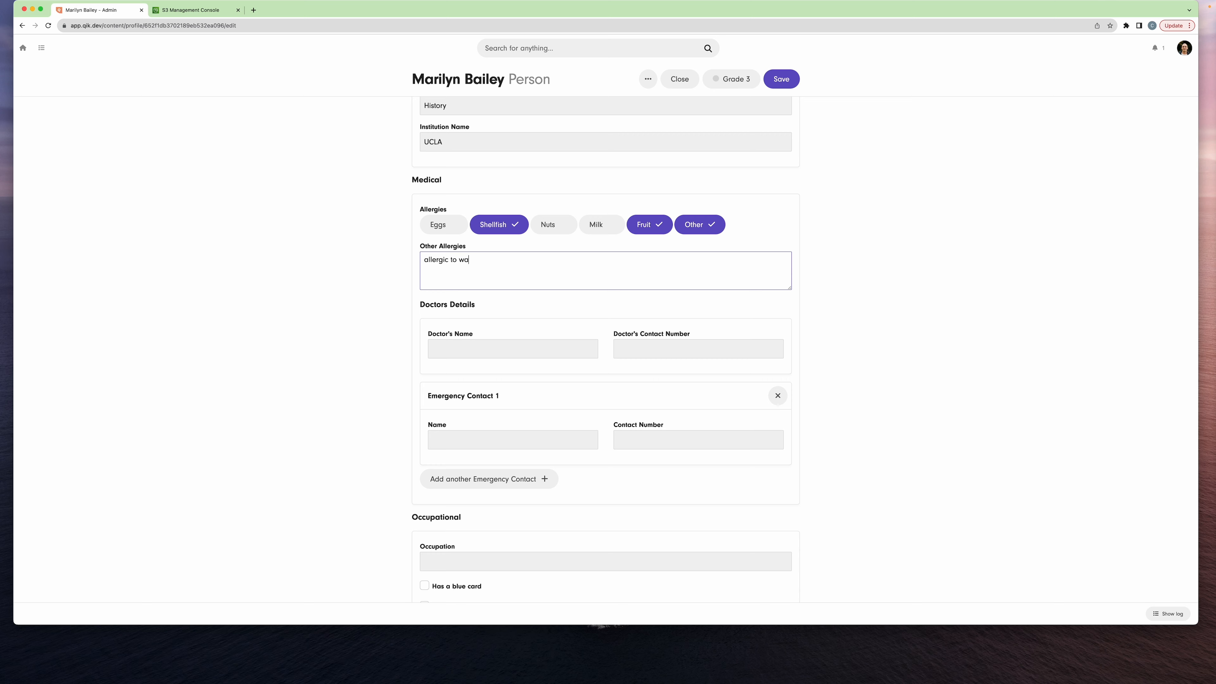
Mark induction training as completed with the date 12/10/2023, 07:57 pm, and save and close the profile.
scroll(483, 413, down, 4)
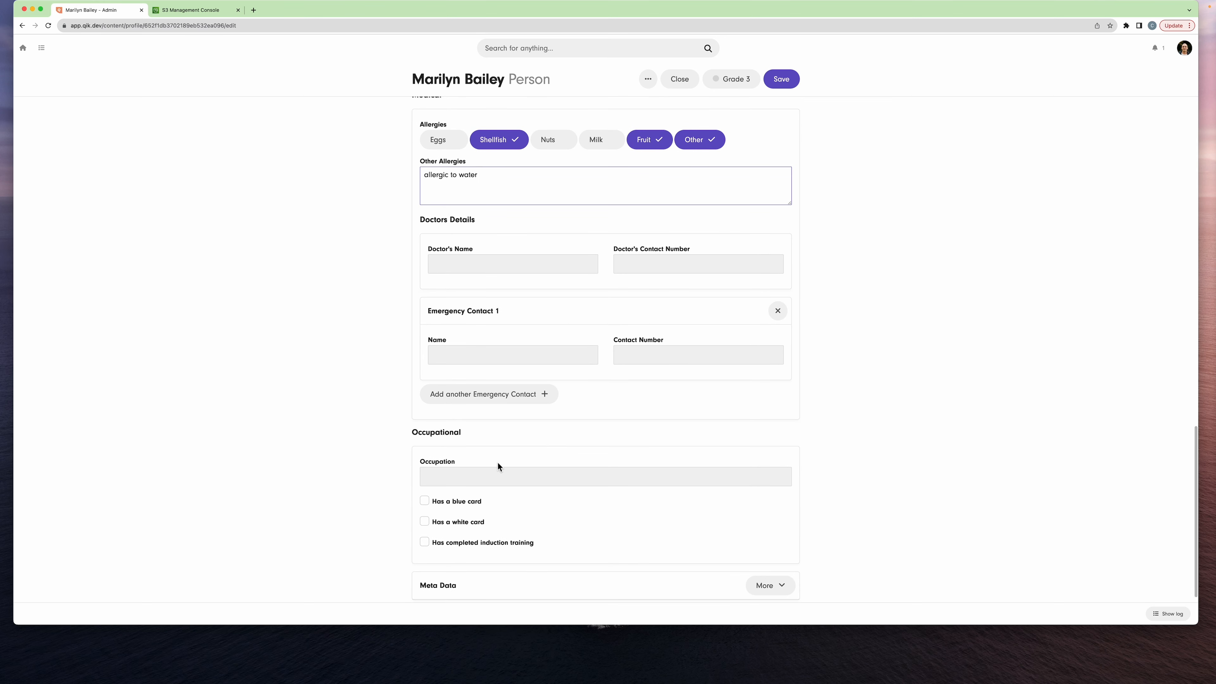
click(437, 529)
click(473, 563)
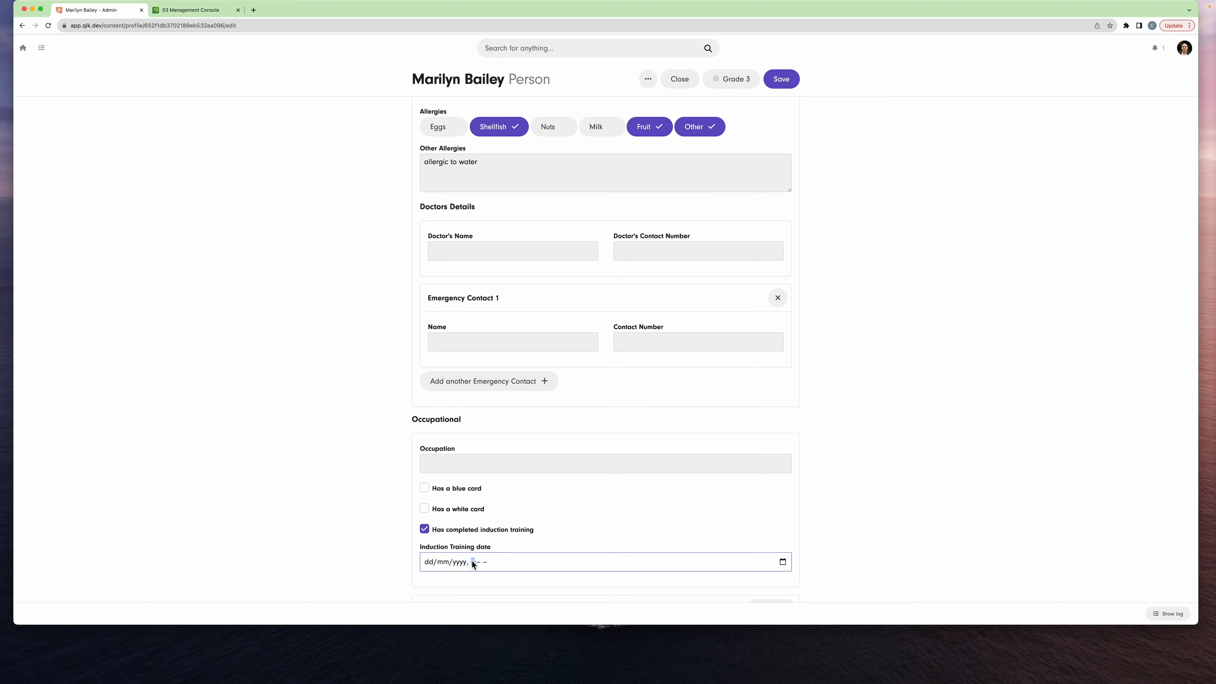
click(788, 563)
click(464, 498)
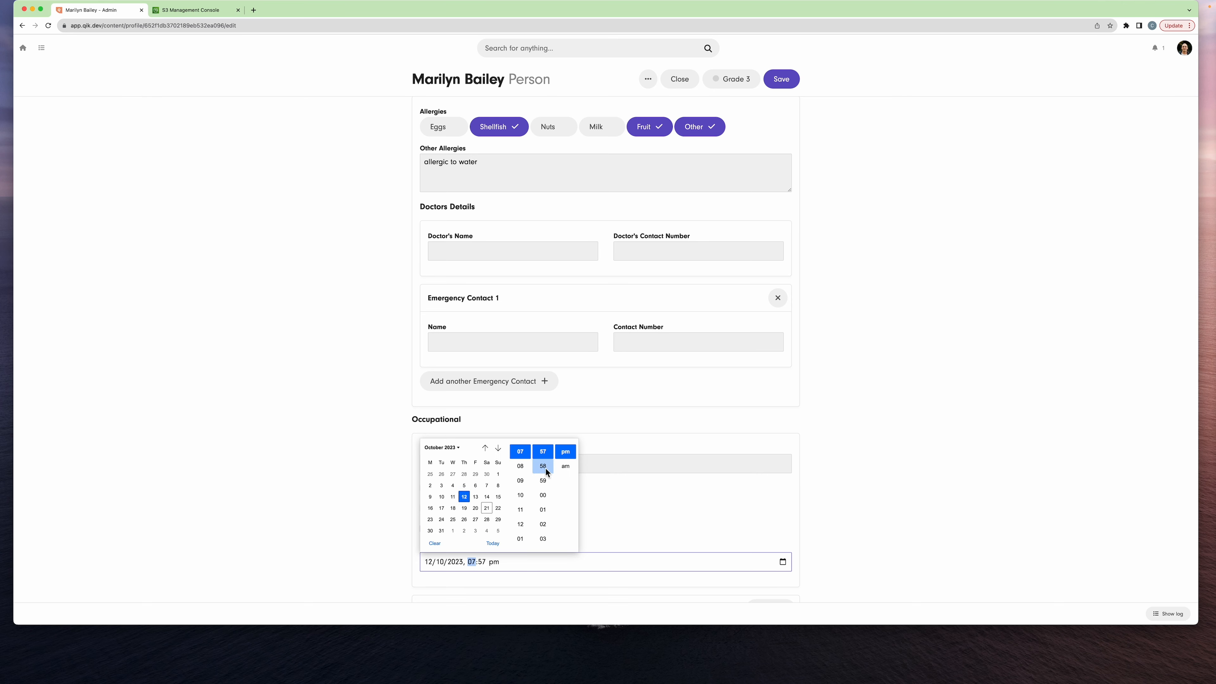
click(706, 499)
scroll(706, 499, down, 1)
click(782, 84)
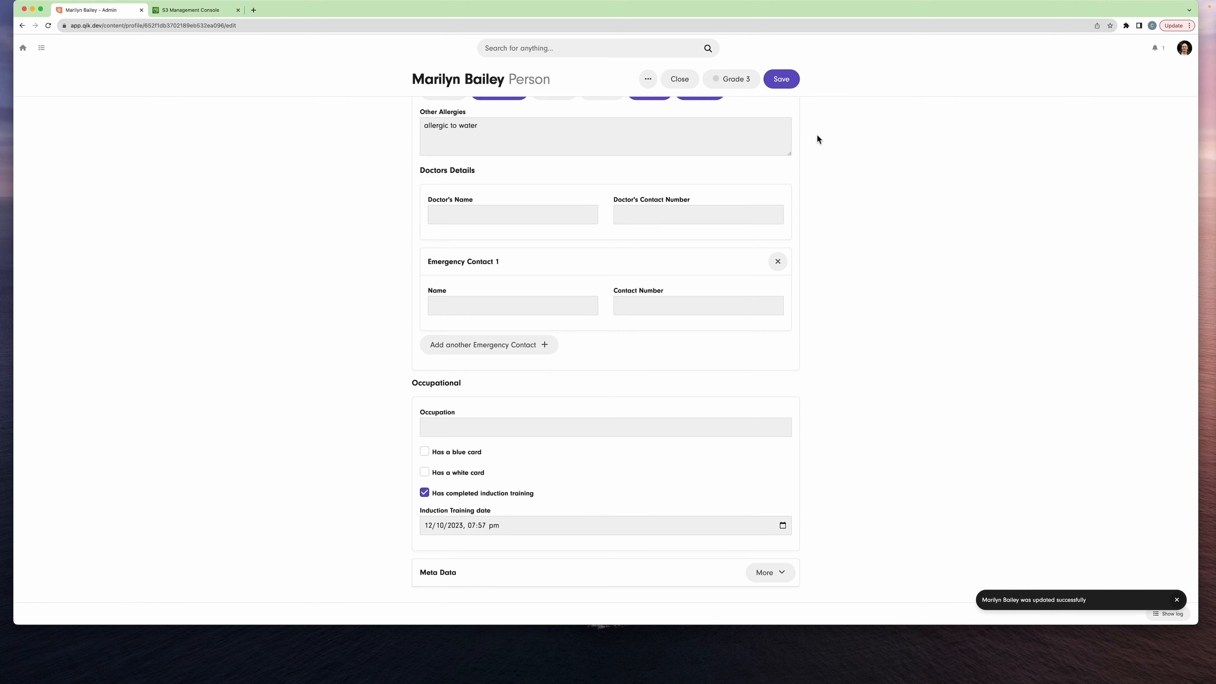
click(683, 85)
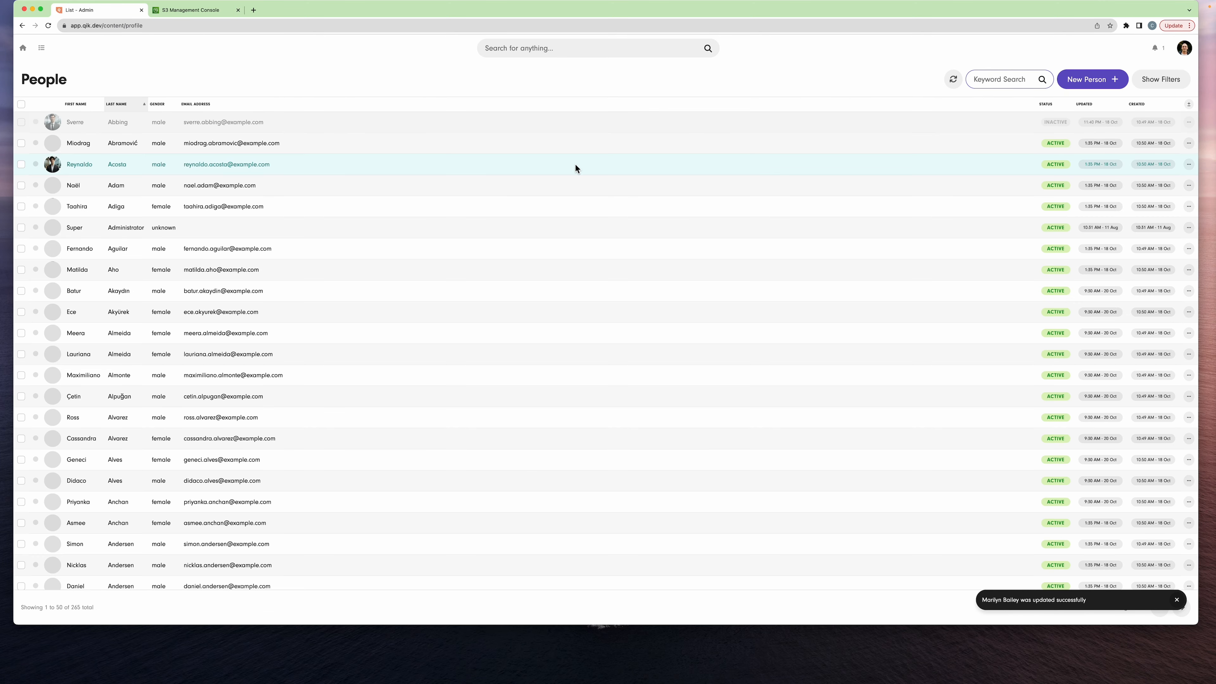
Reopen the edited person's profile and review its Education and Medical details.
scroll(316, 421, down, 4)
scroll(314, 425, down, 5)
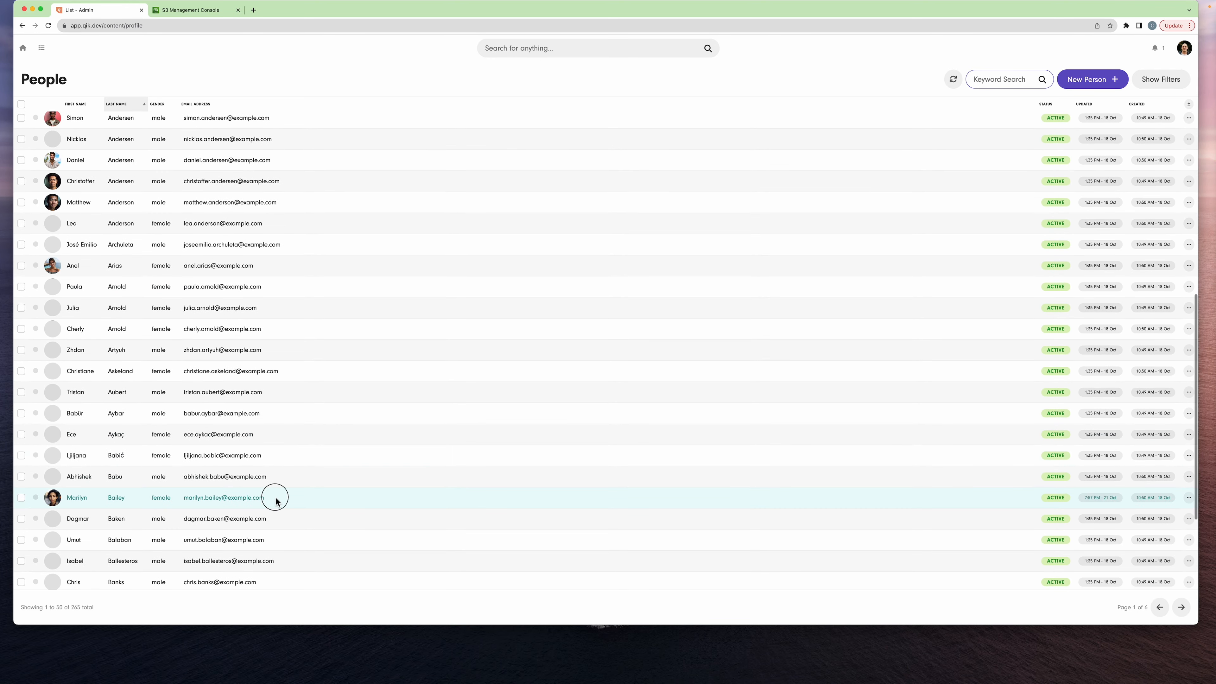
click(272, 497)
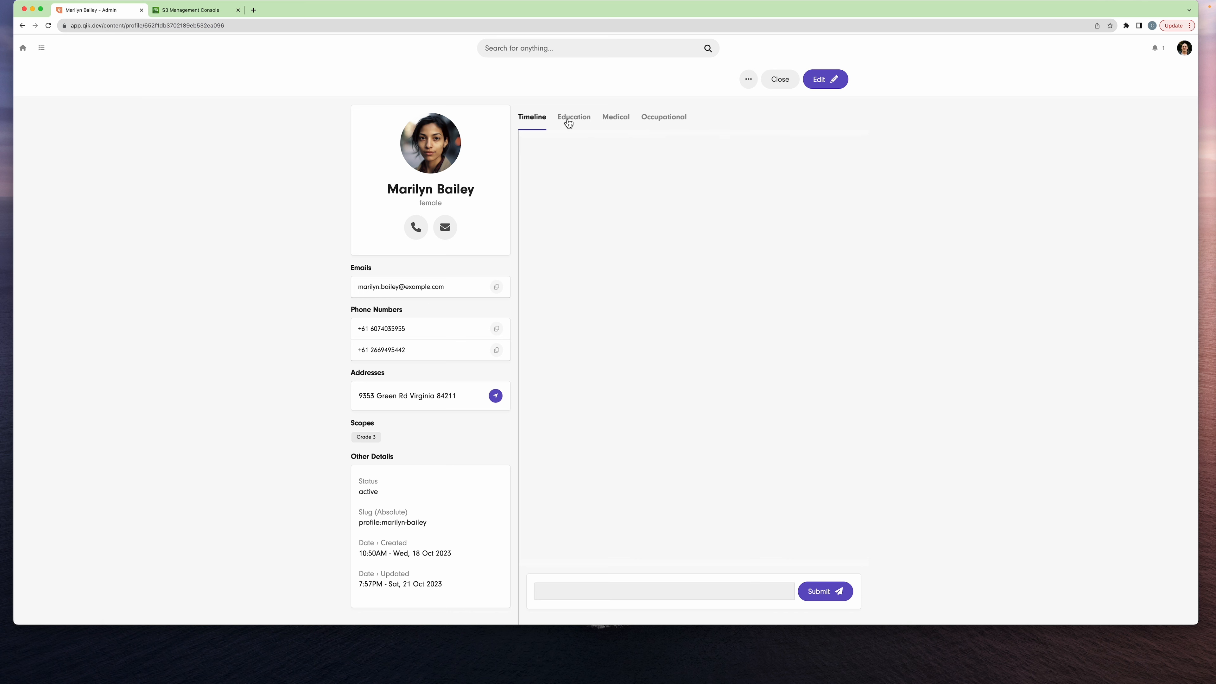
click(580, 120)
click(618, 121)
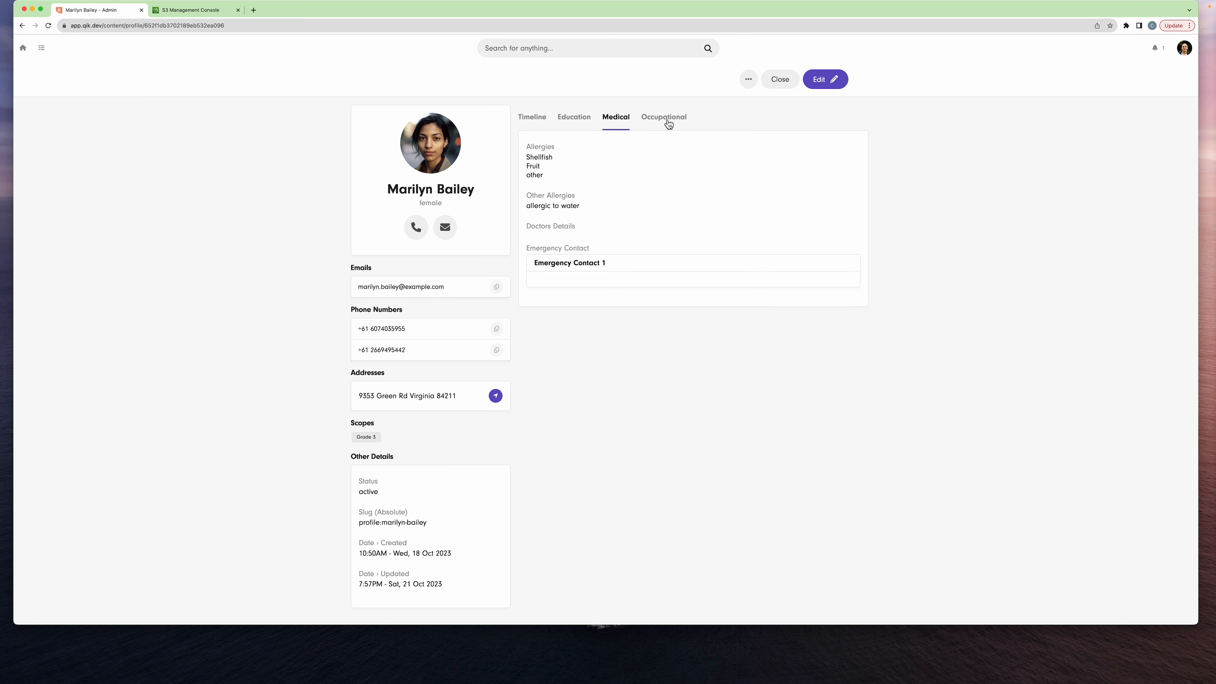